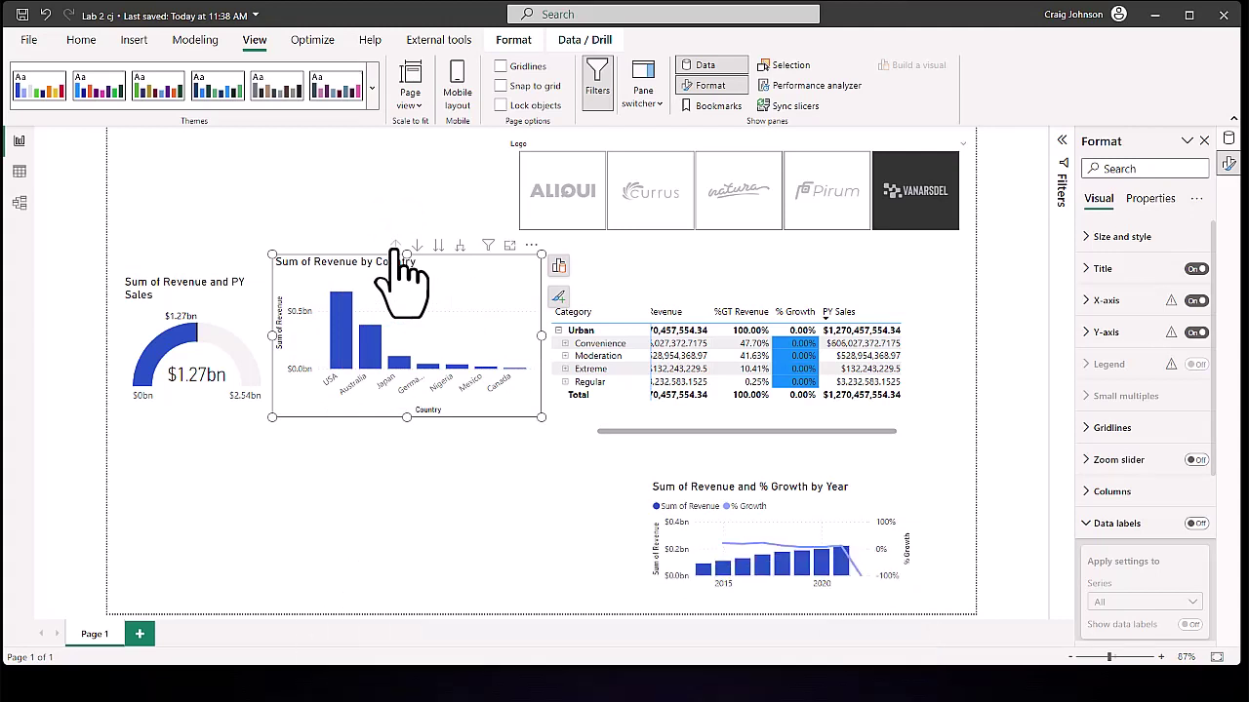
Step: Set the default column color of the Sum of Revenue by Country chart to the medium gray shade of white
click(558, 298)
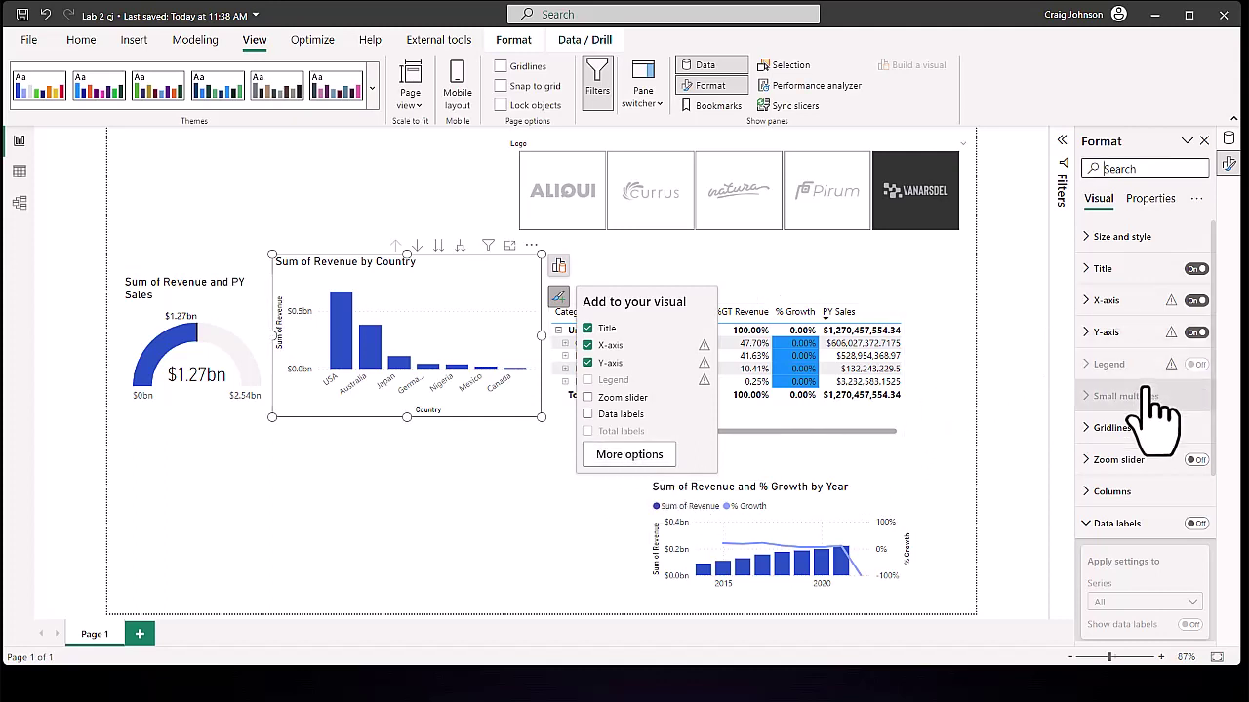
scroll(1141, 408, down, 2)
scroll(1143, 405, down, 3)
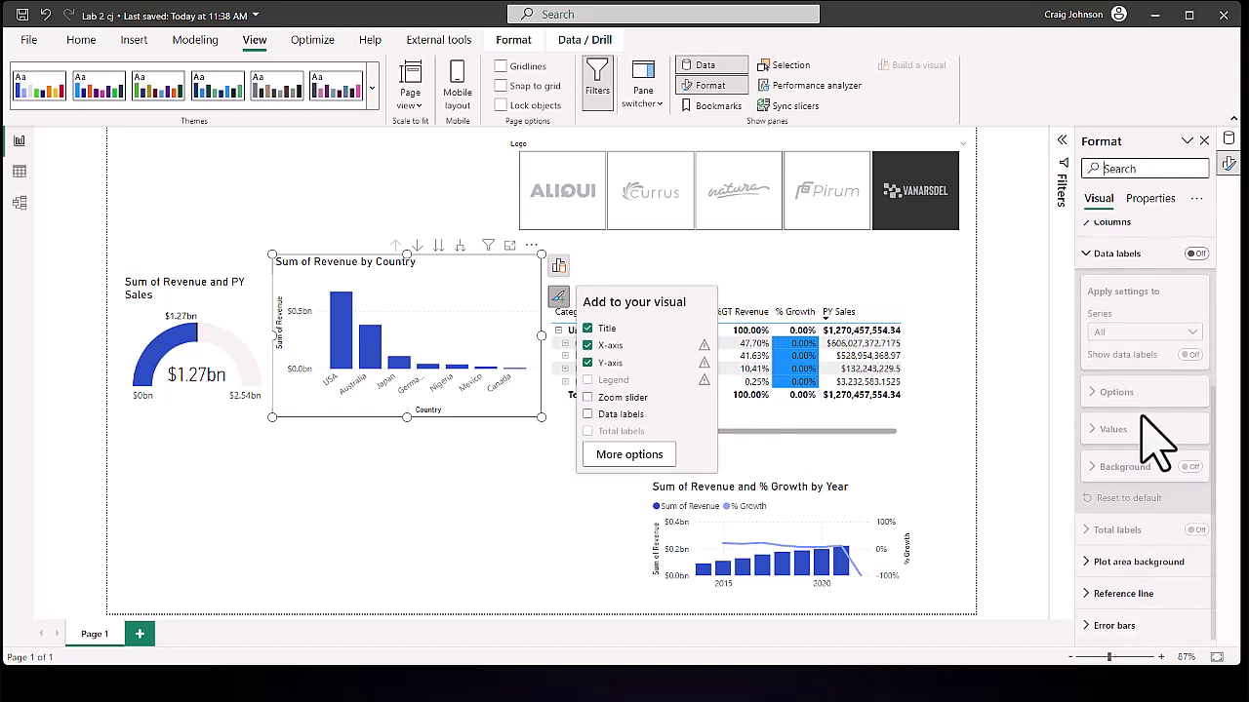
scroll(1146, 468, up, 3)
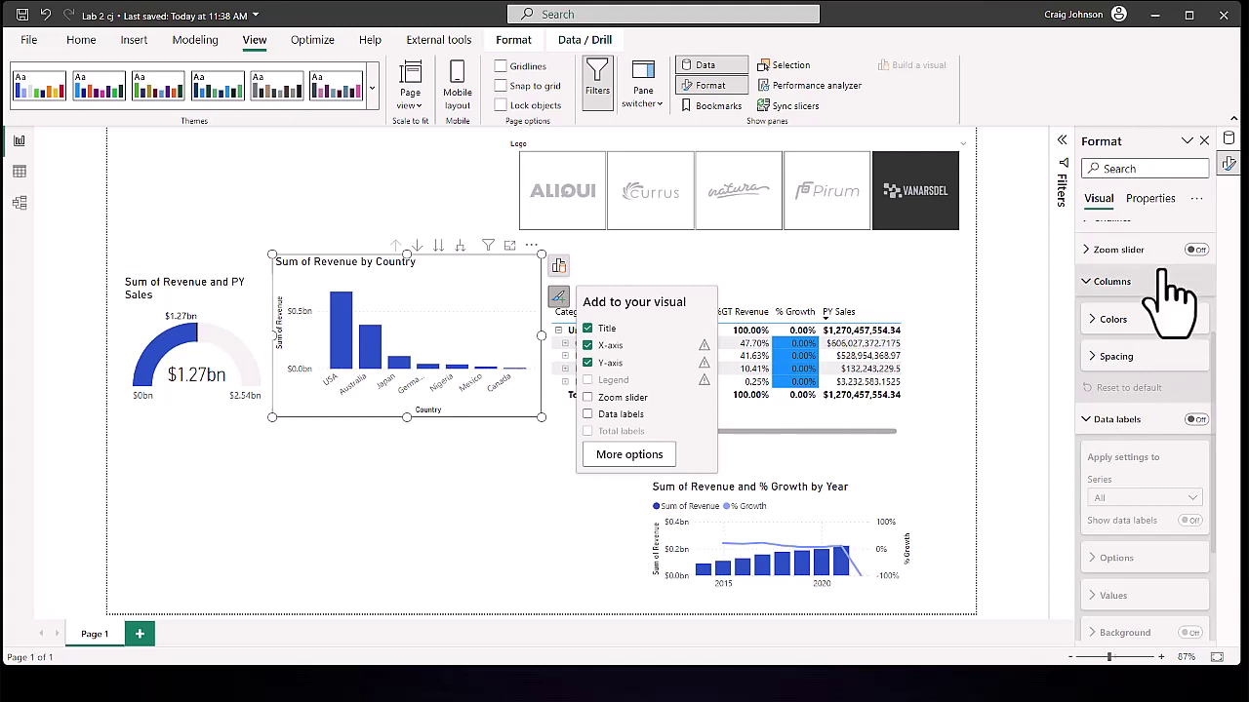
click(1085, 320)
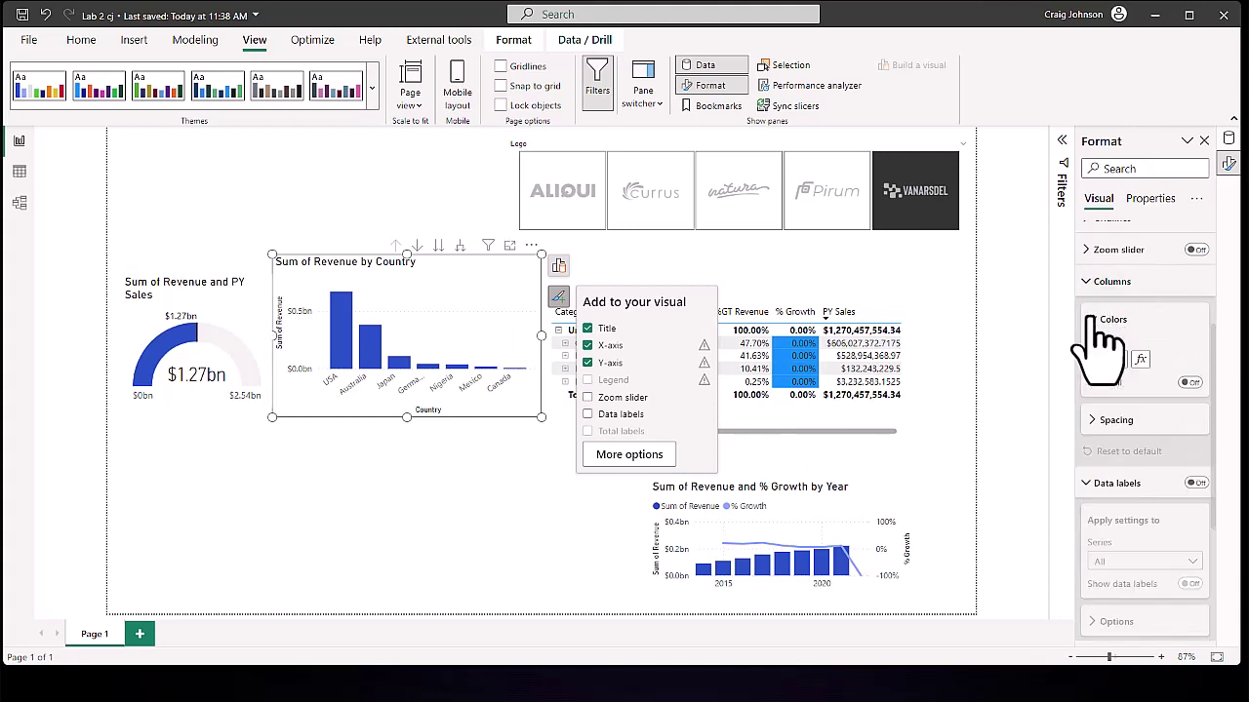
click(1107, 360)
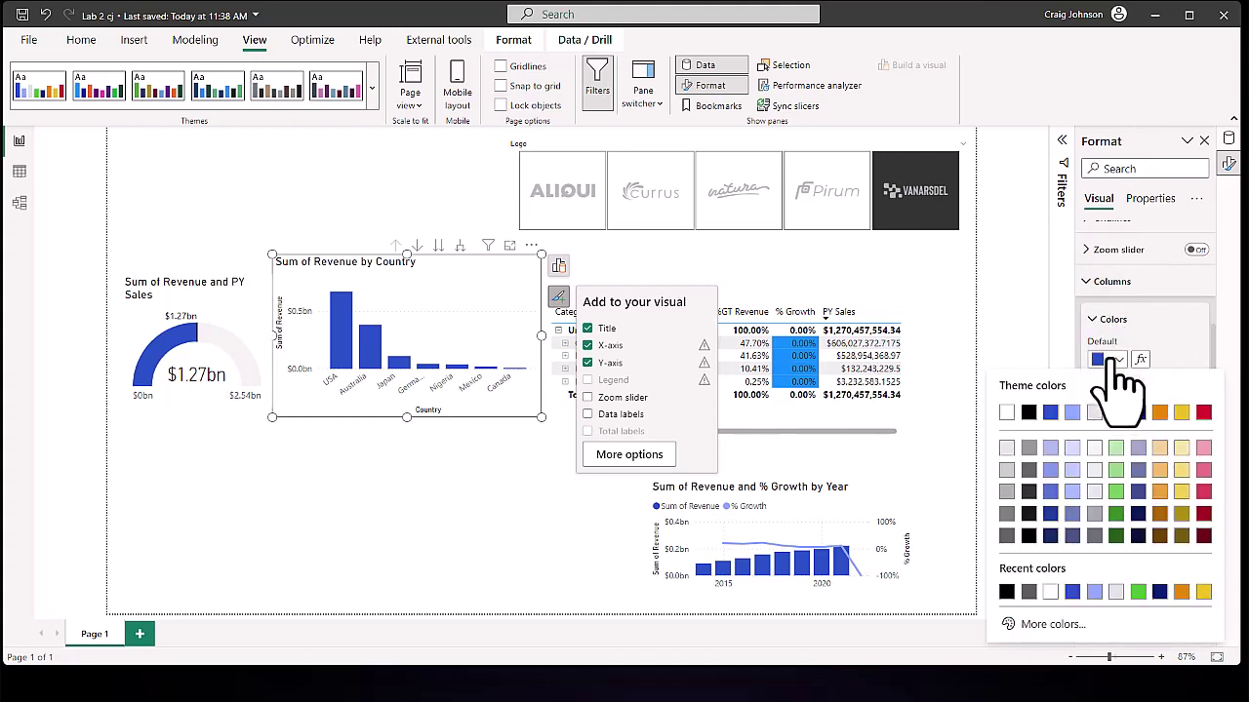
click(1008, 491)
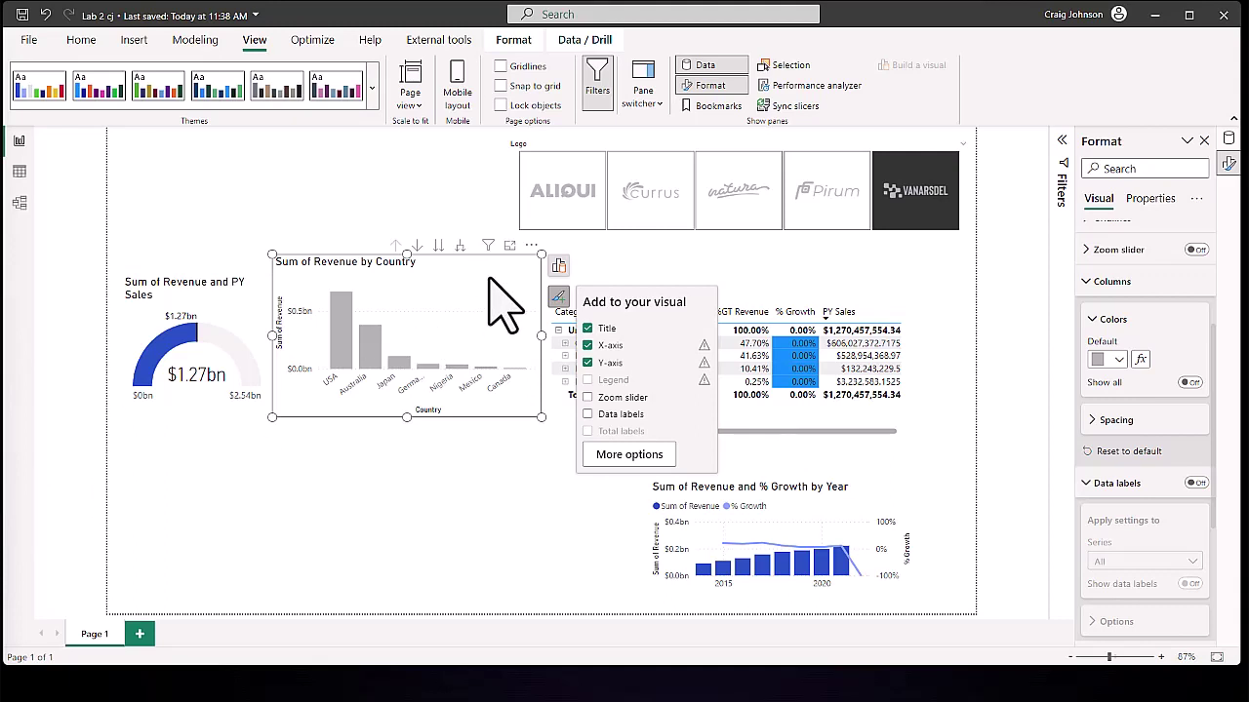
Step: Turn on data labels for the Sum of Revenue by Country chart and set their display units to Millions
click(1196, 482)
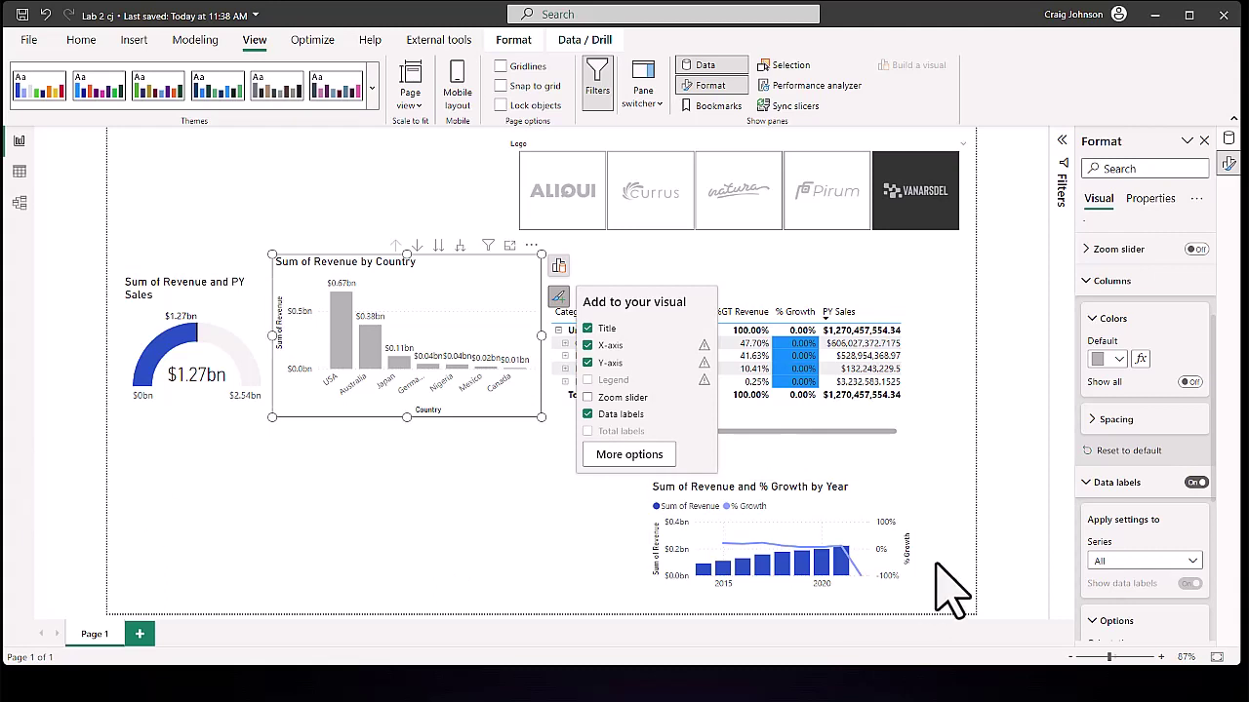
scroll(1175, 576, down, 2)
click(1144, 493)
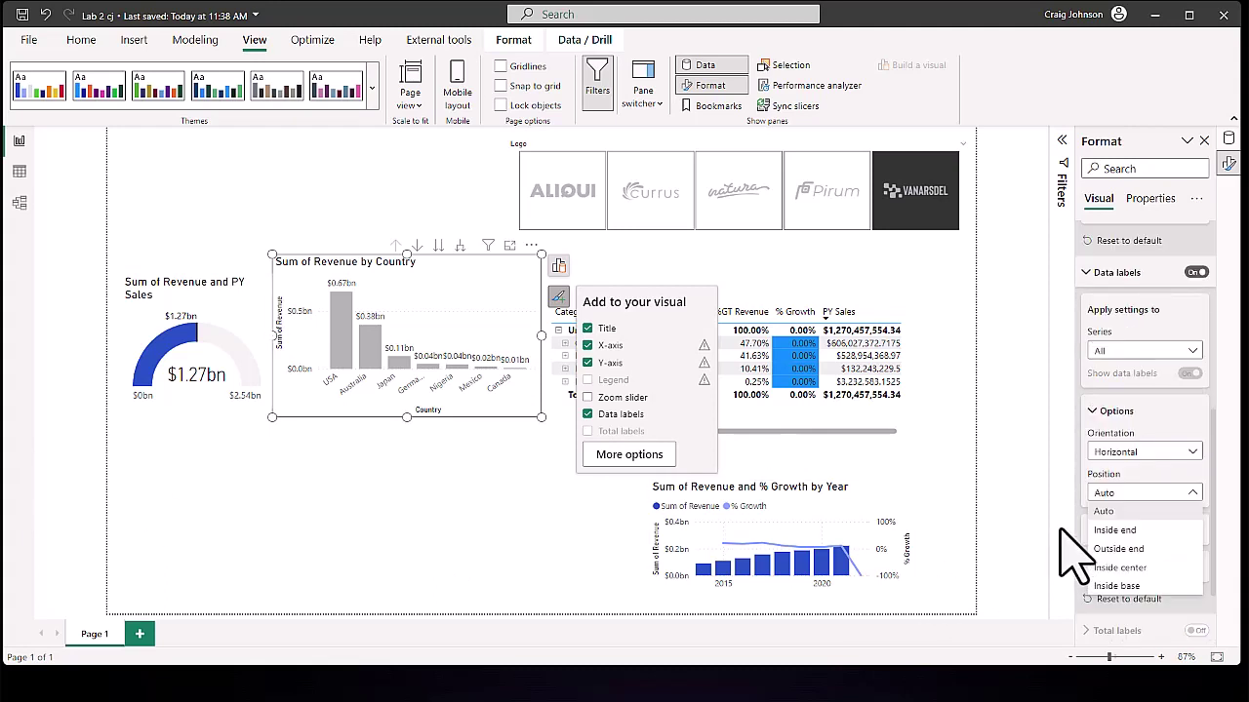
click(1073, 553)
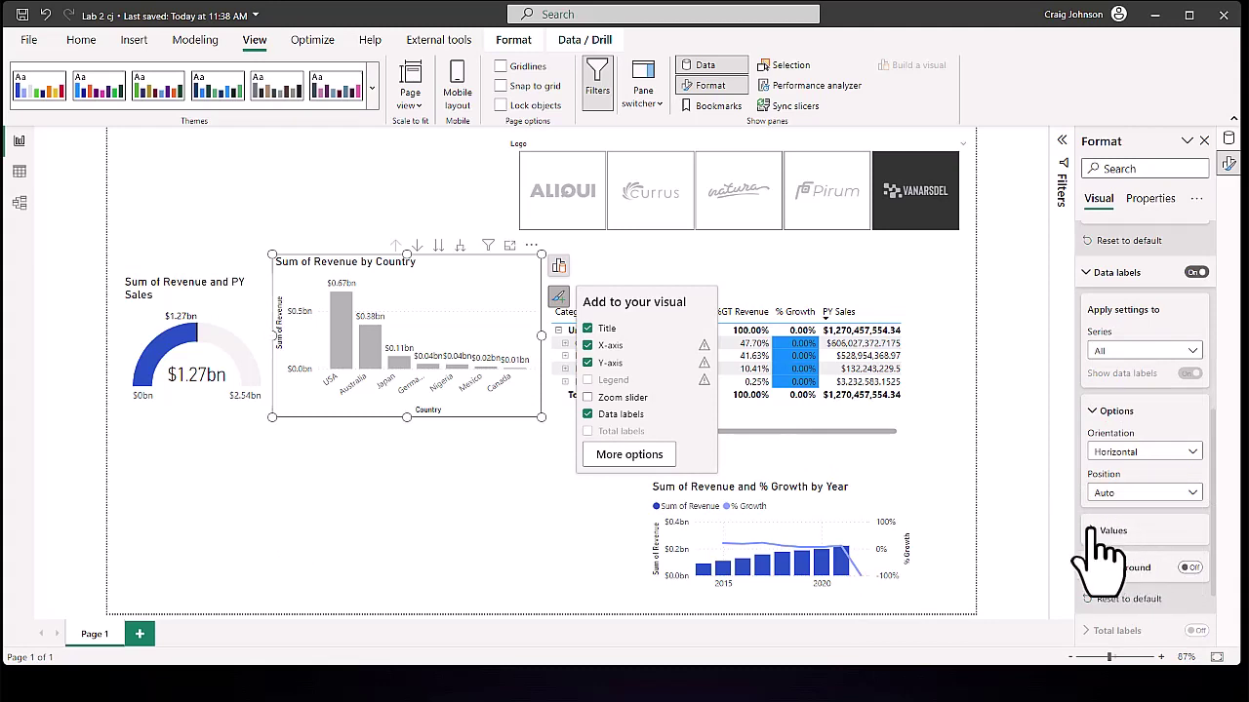
click(1108, 535)
scroll(1078, 551, down, 2)
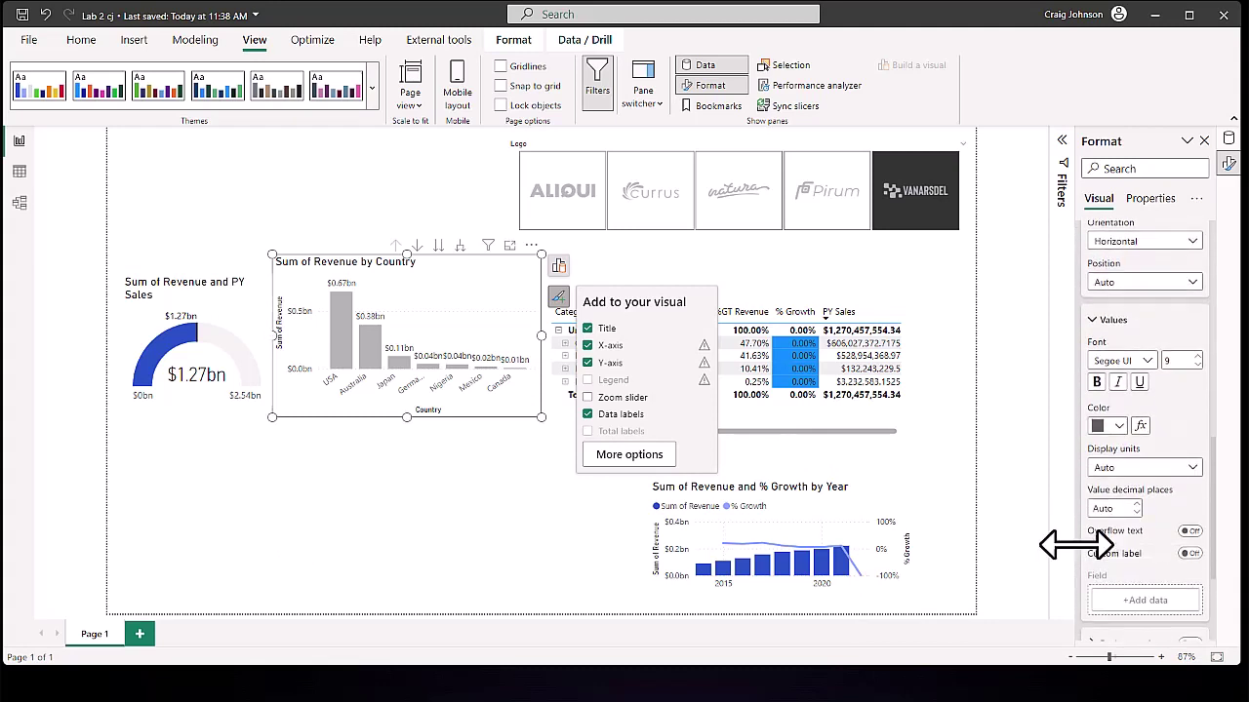
click(1151, 469)
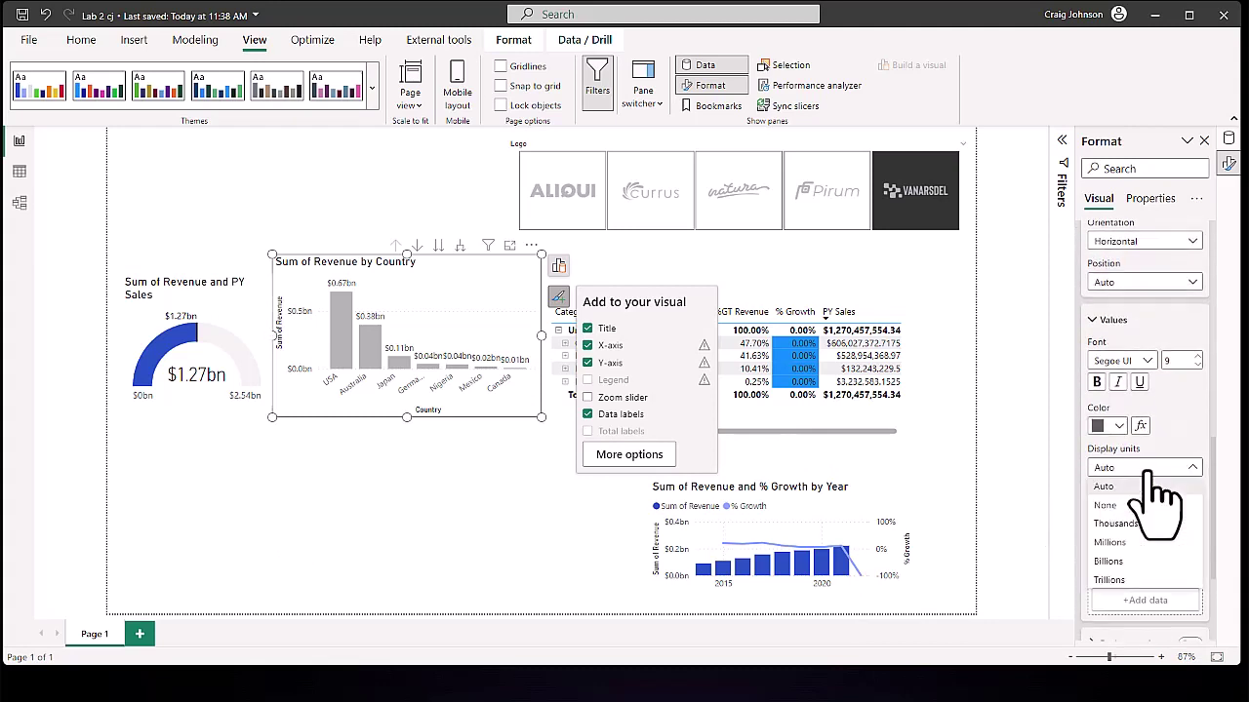
click(1112, 542)
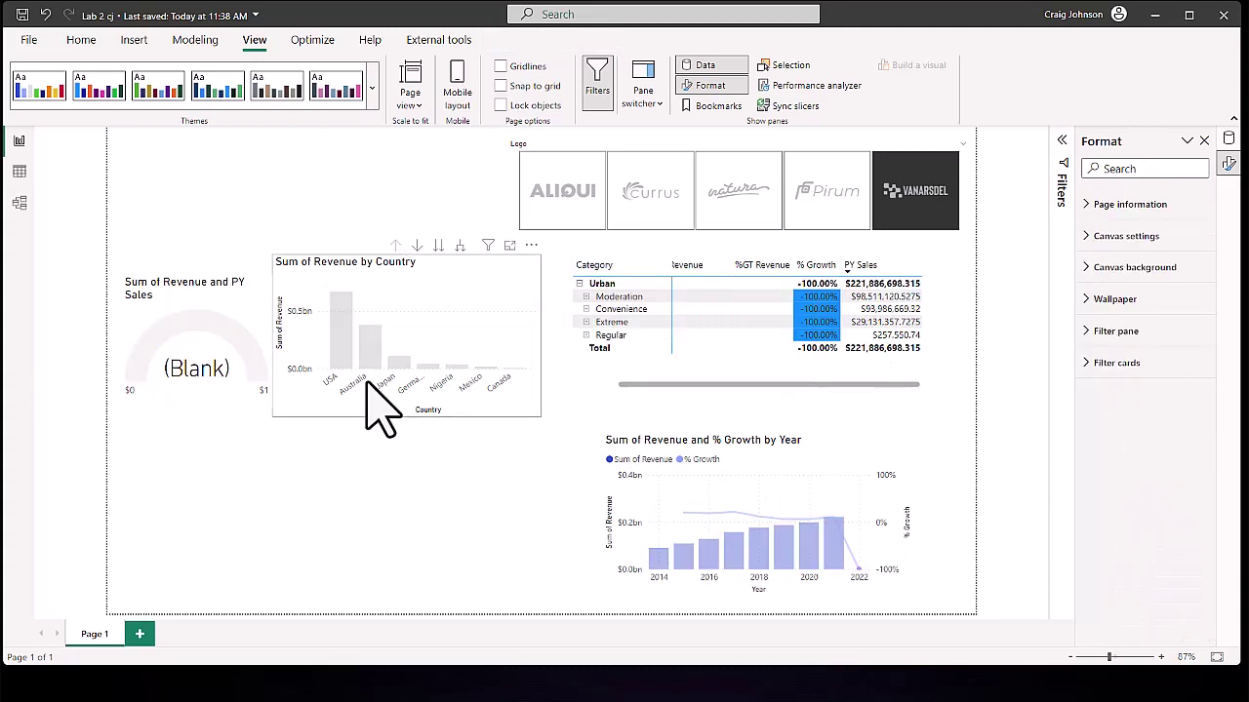
Step: Exclude the 2022 data point from the Sum of Revenue and % Growth by Year chart
click(859, 575)
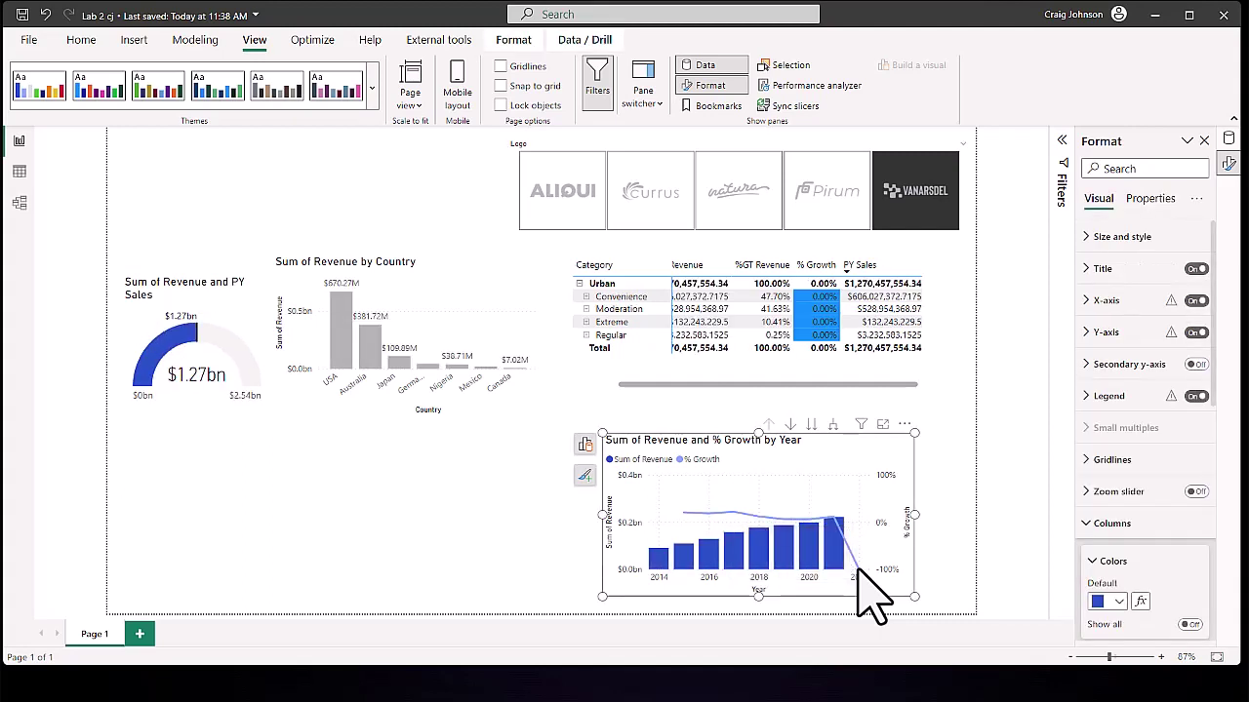
click(858, 574)
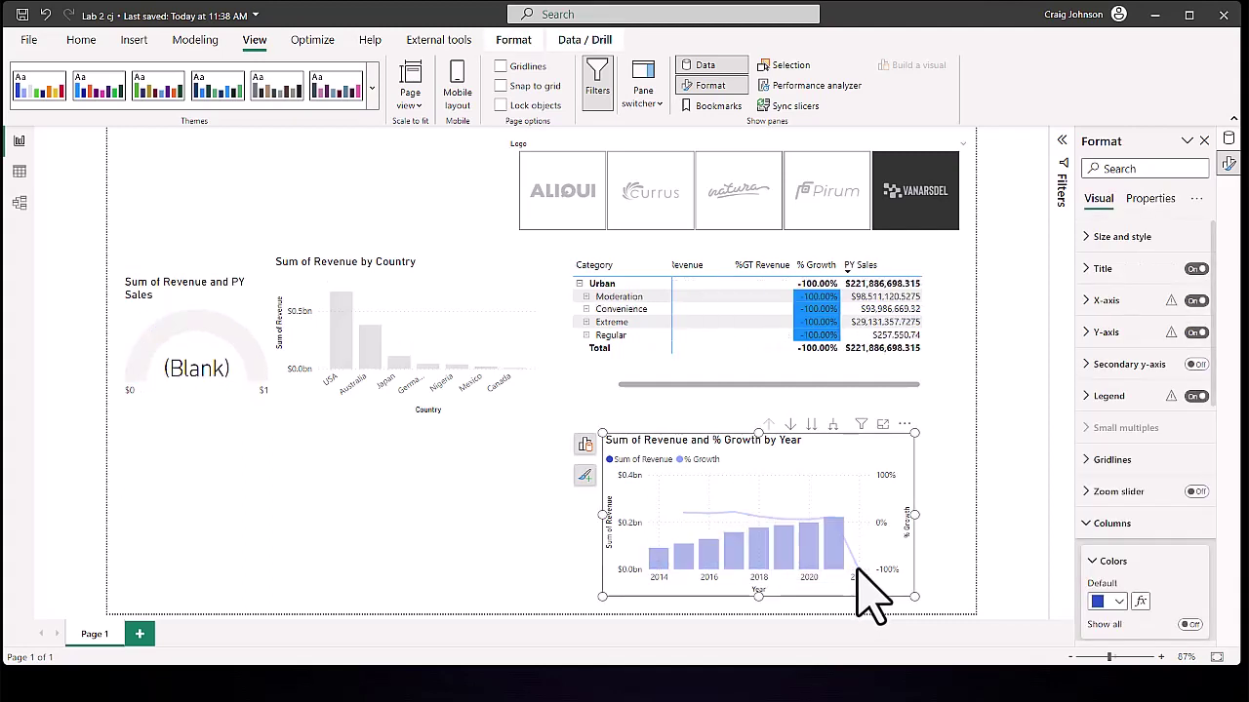
right_click(858, 573)
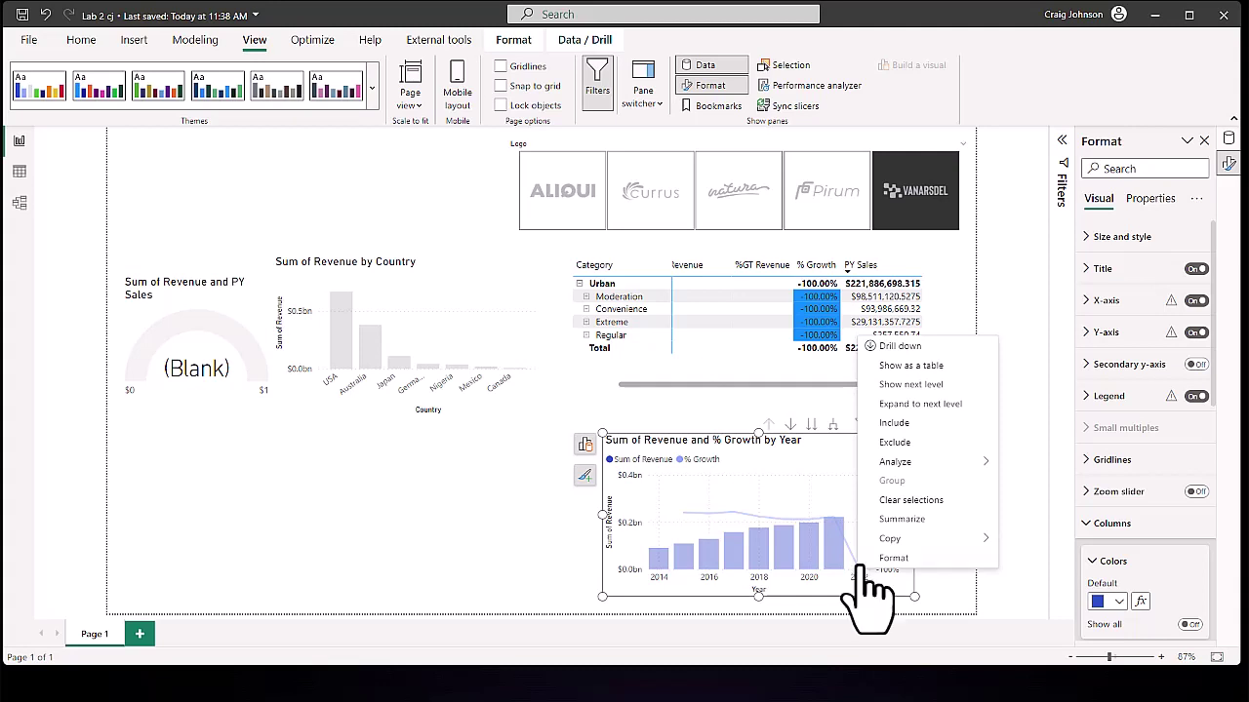
click(891, 443)
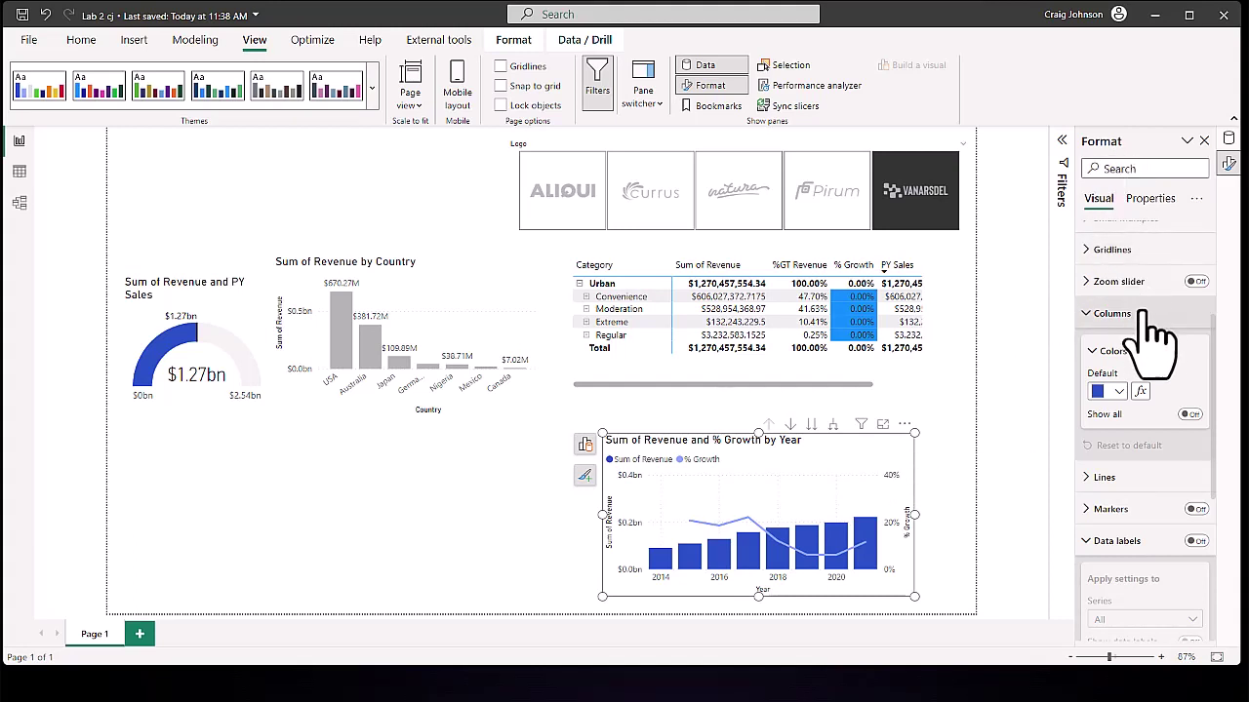
Step: Set the column color of the Sum of Revenue and % Growth by Year chart to the recently used gray
click(1093, 351)
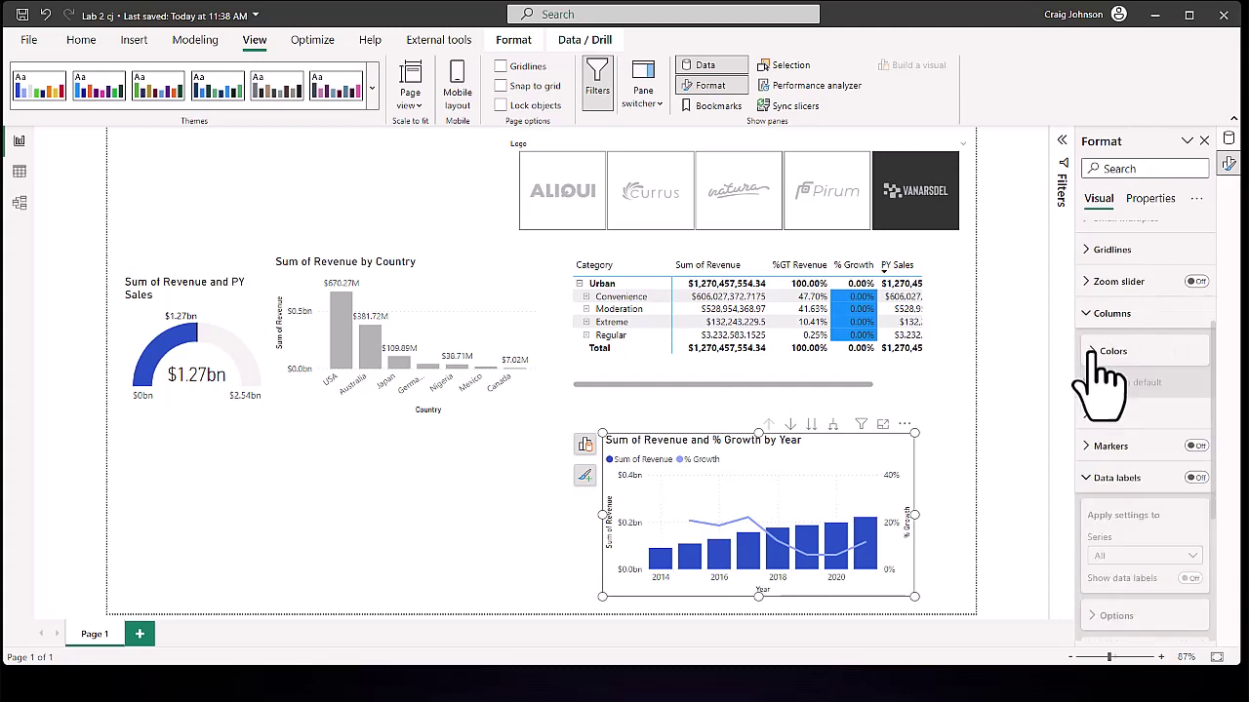
click(1092, 353)
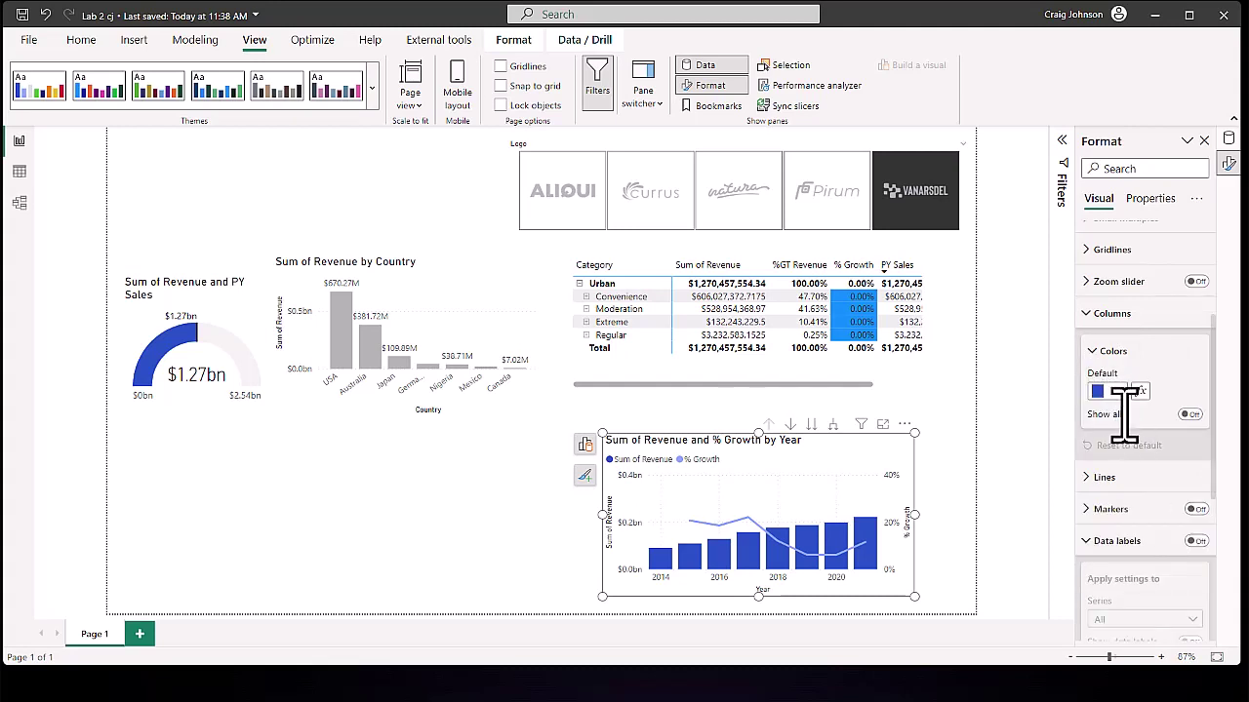
click(1118, 391)
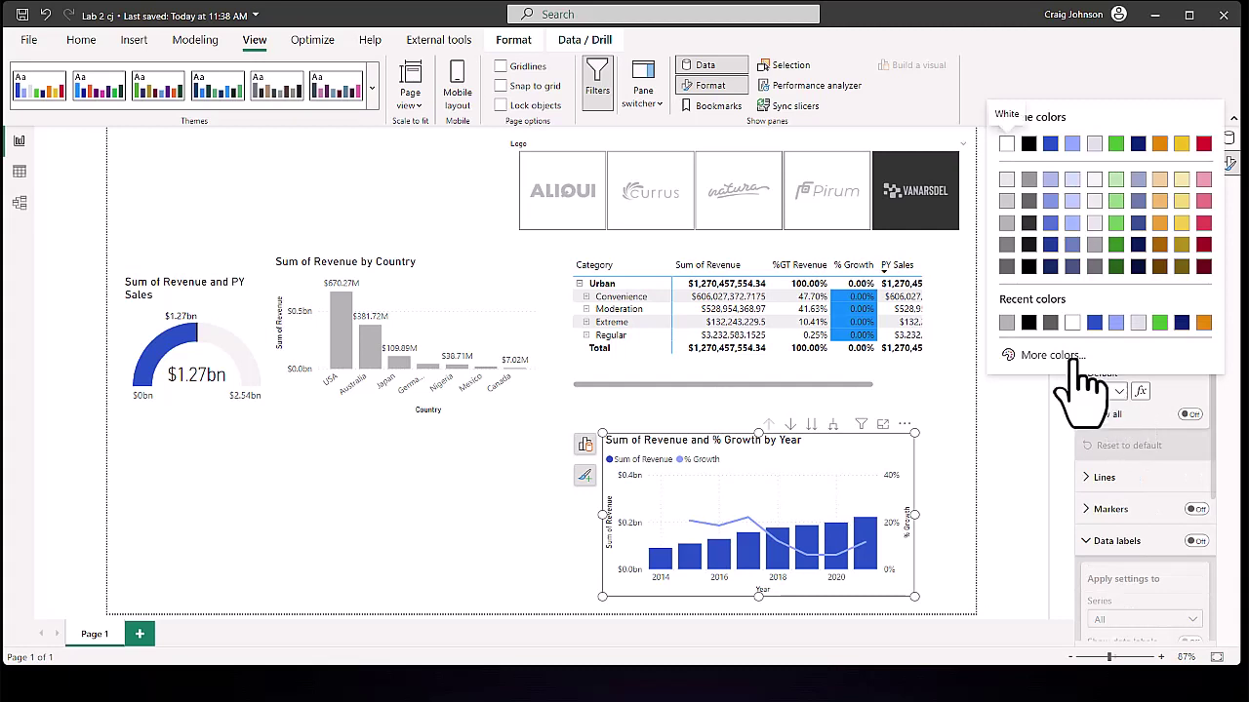
click(1005, 322)
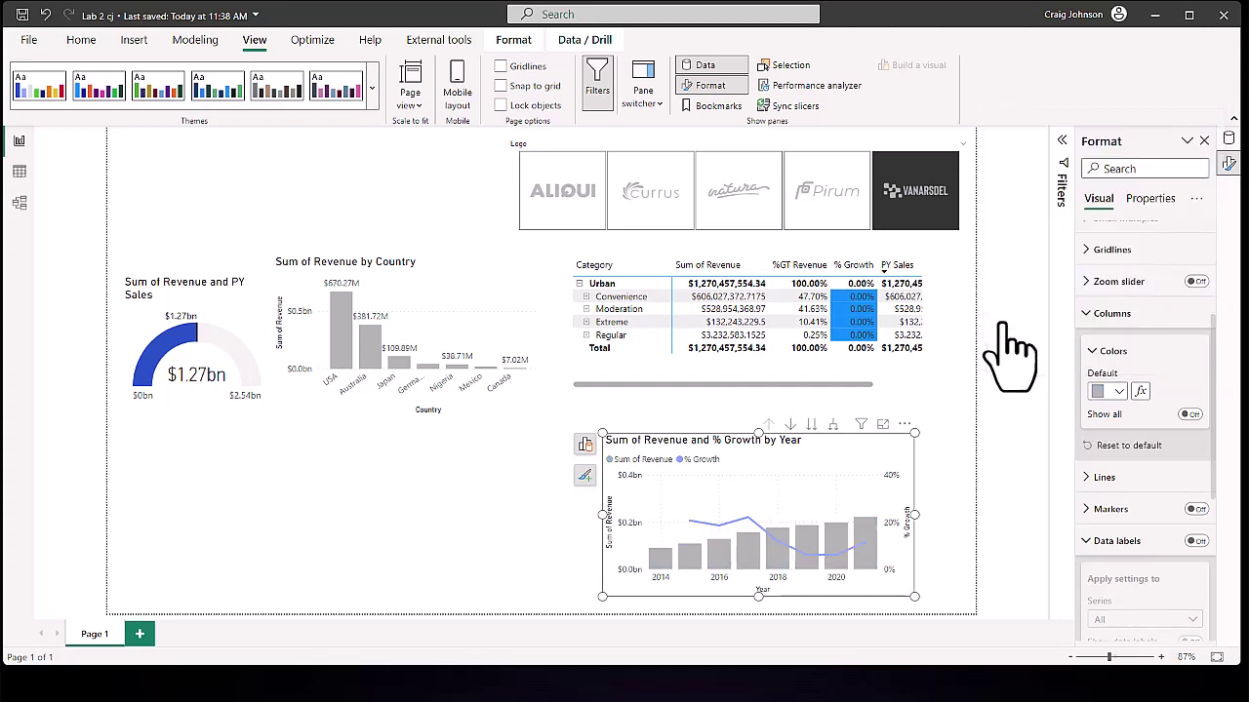
Step: Set the % Growth line color in the revenue by year chart to black
click(1092, 478)
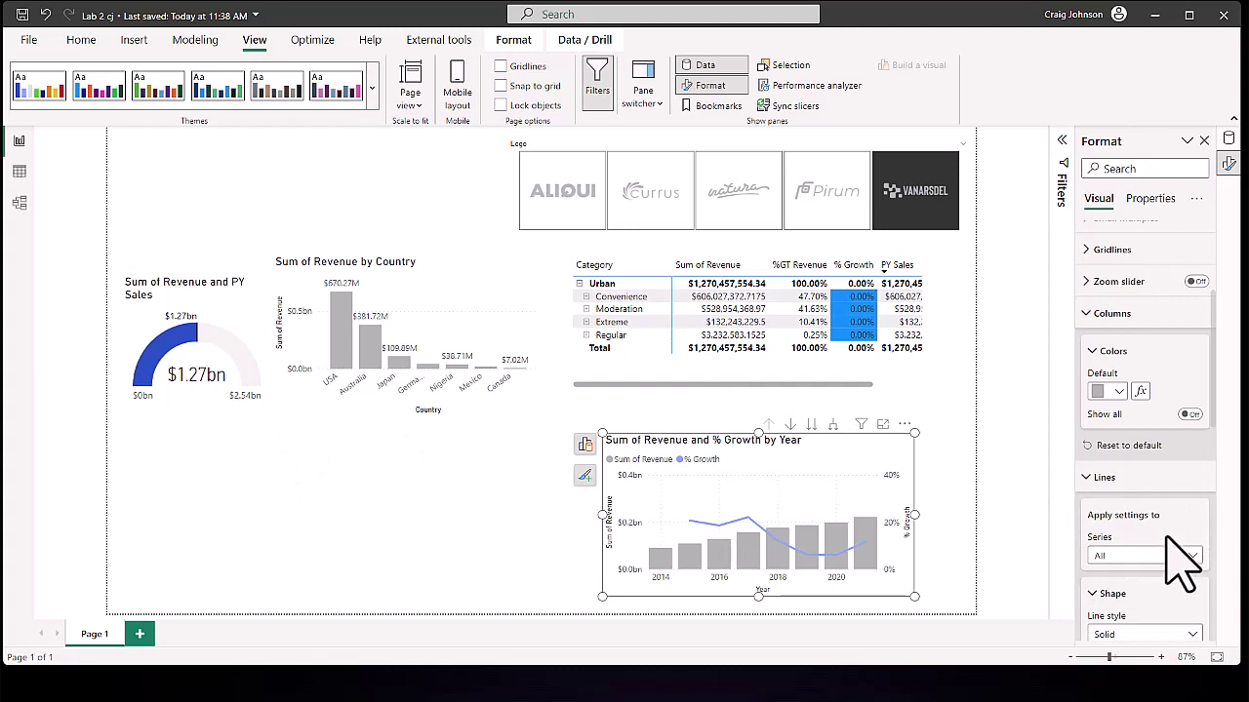
scroll(1153, 560, down, 3)
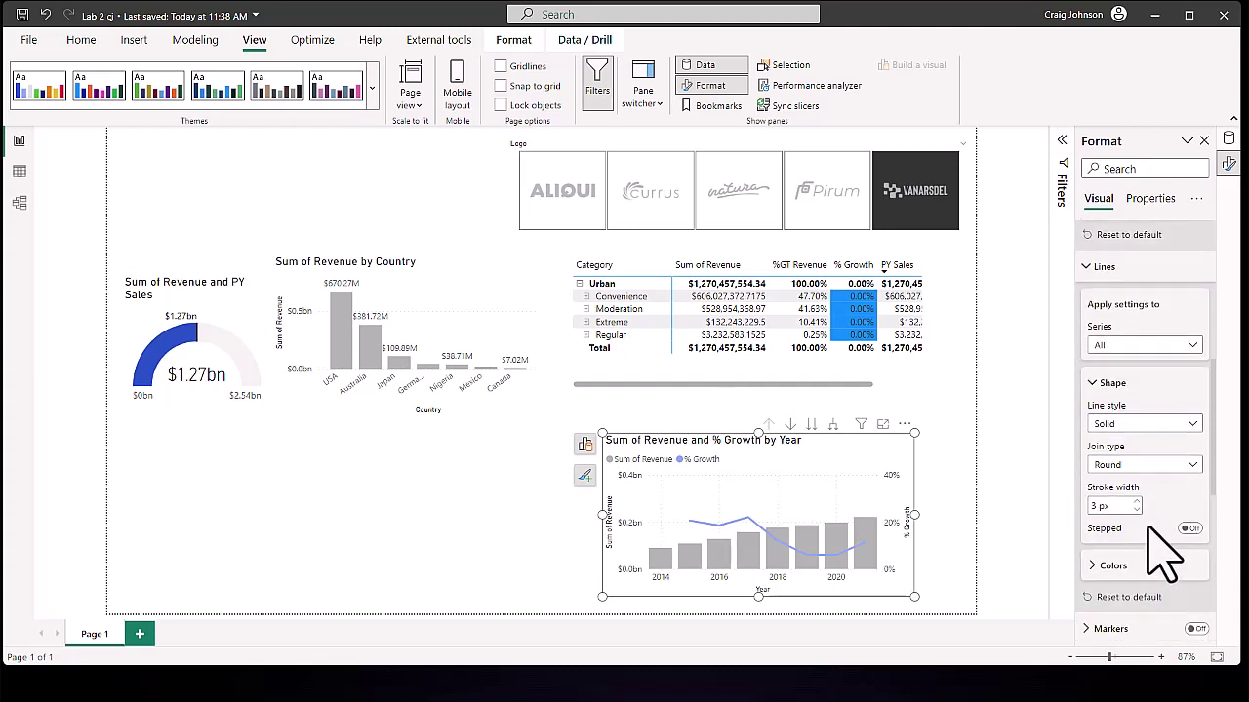
scroll(1147, 525, down, 1)
click(1108, 462)
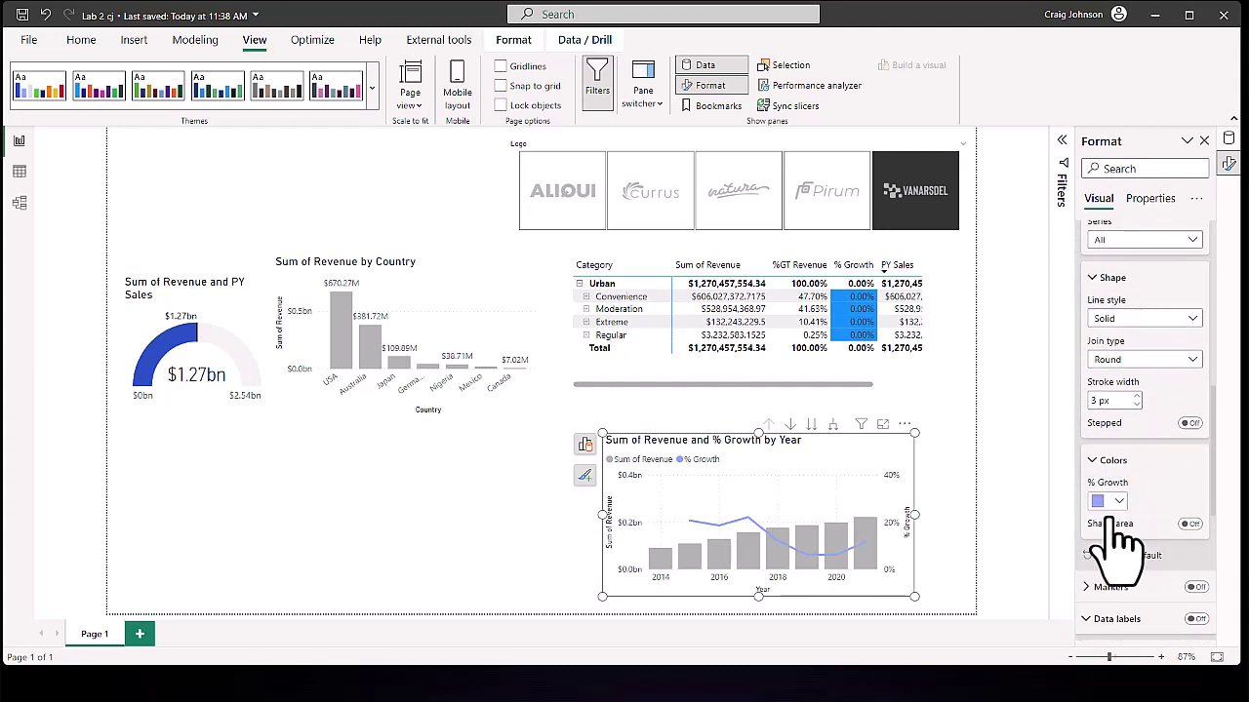
click(1112, 502)
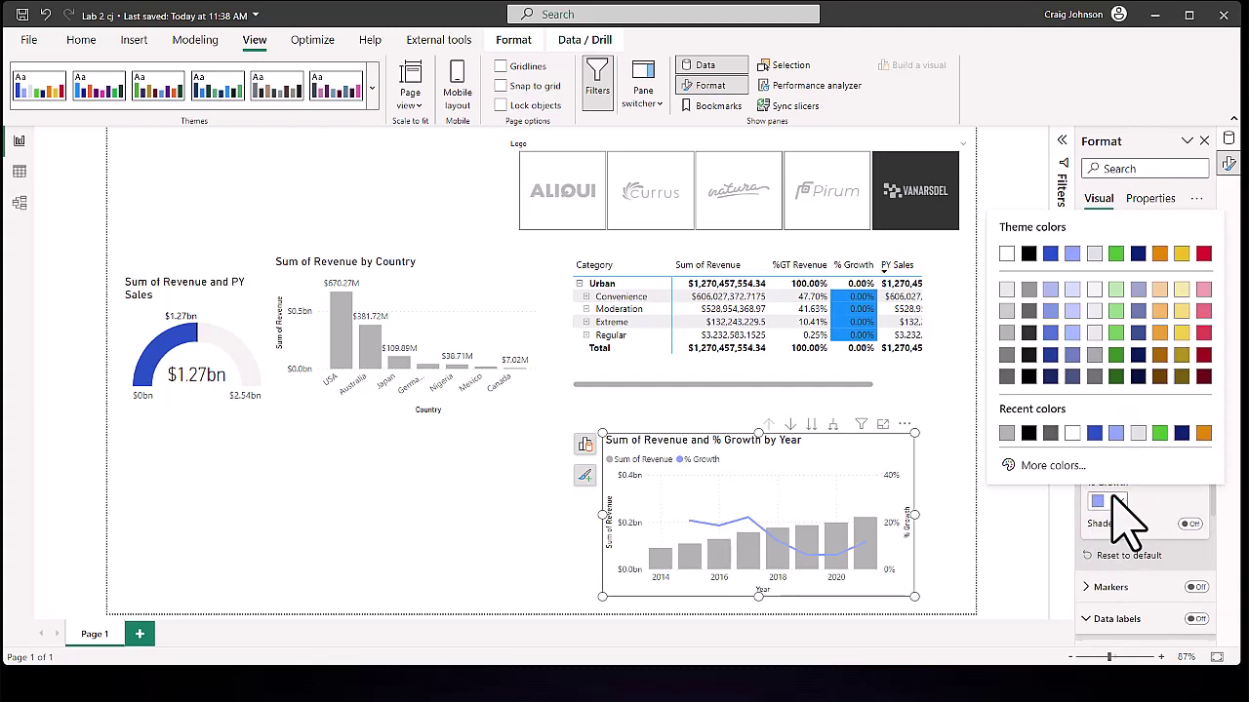
click(1029, 432)
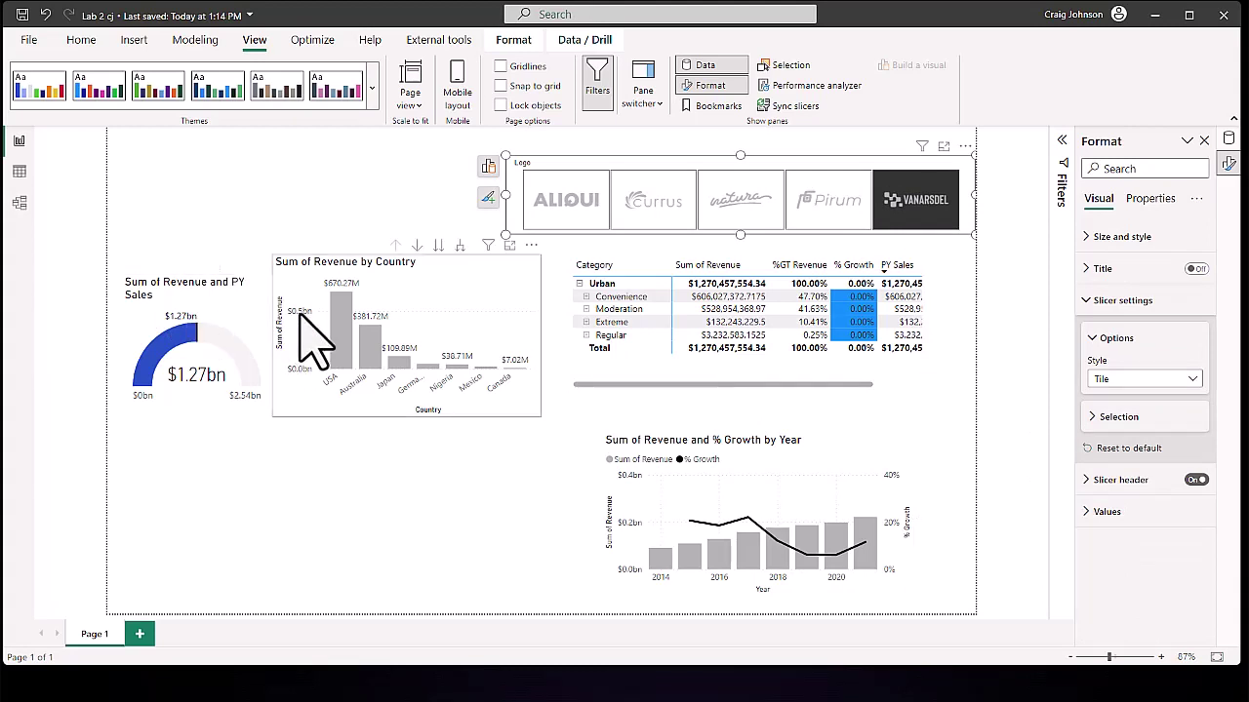
Step: Insert a text box on the report page and enter the title "Manufacture Analysis"
click(136, 41)
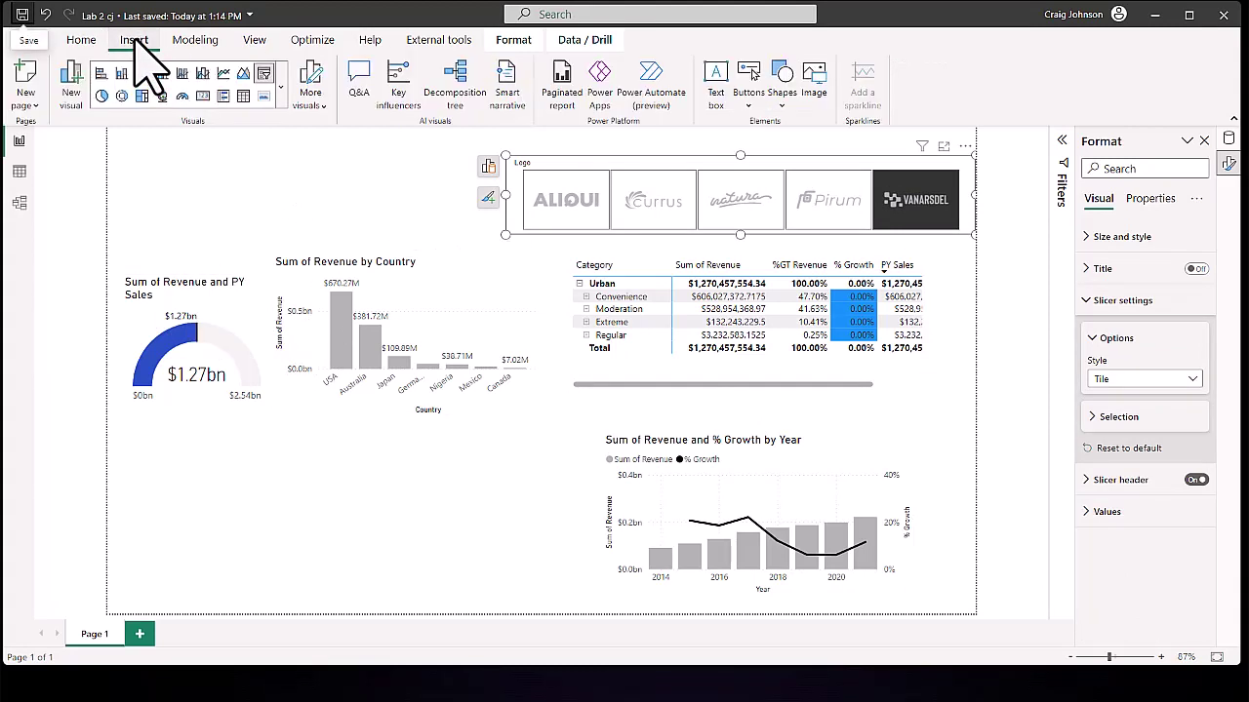
click(717, 86)
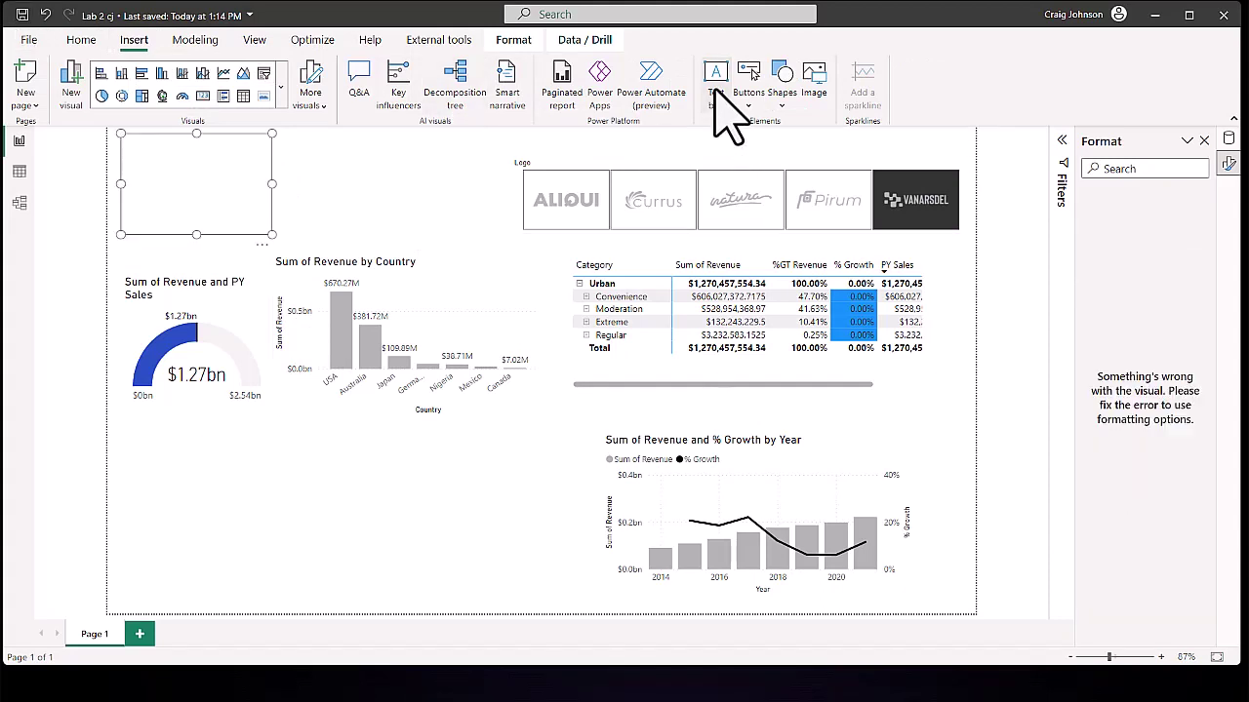
click(164, 185)
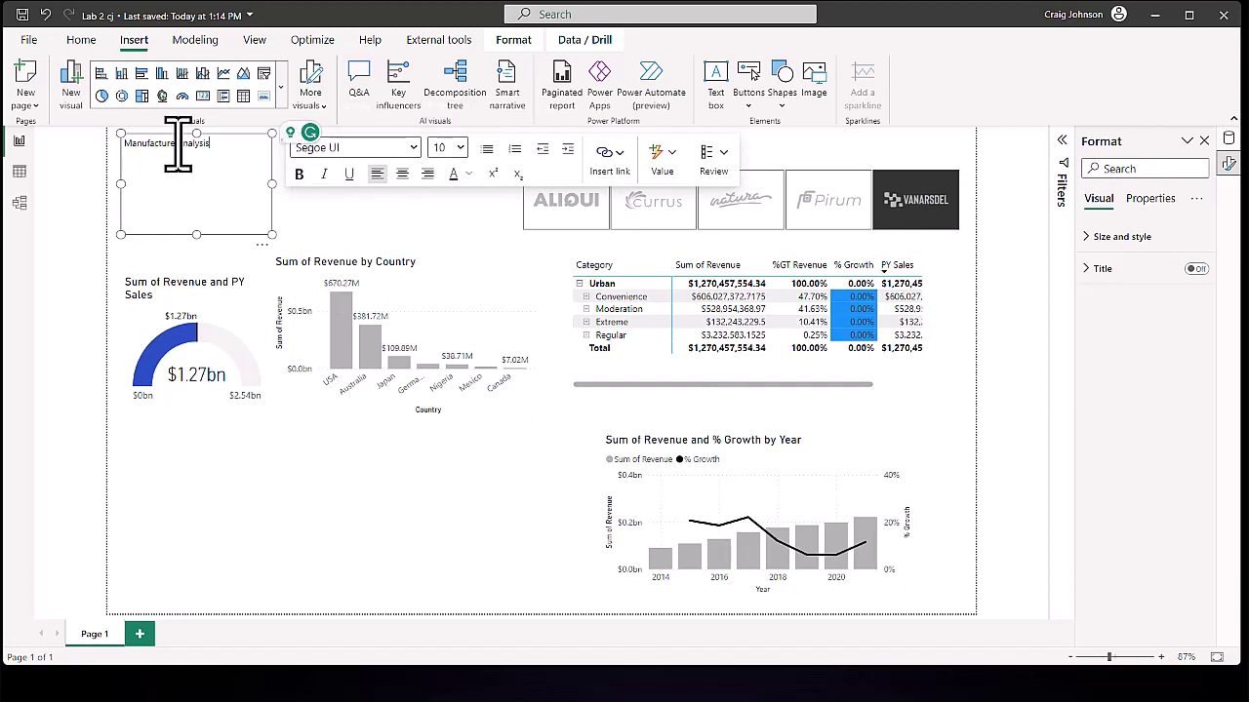
Step: Format the title text as Segoe (Bold) at size 32 and resize its text box to fit the title on one line
drag(228, 147, 50, 146)
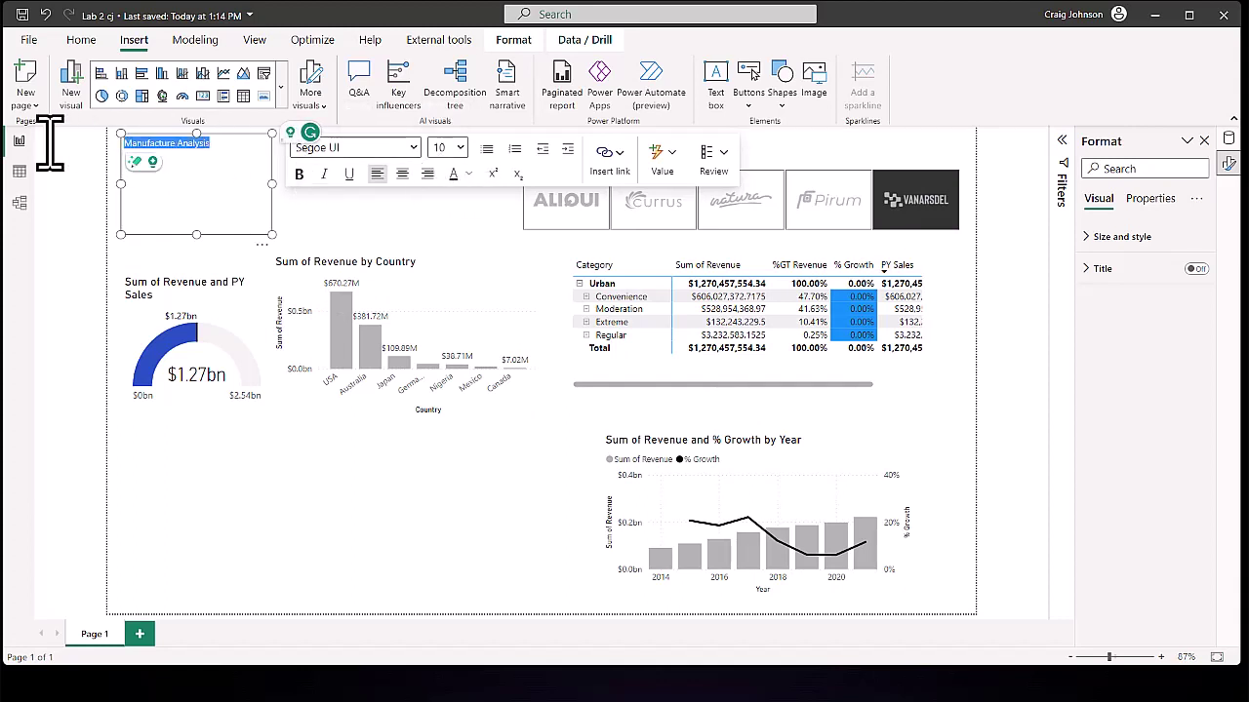
click(454, 148)
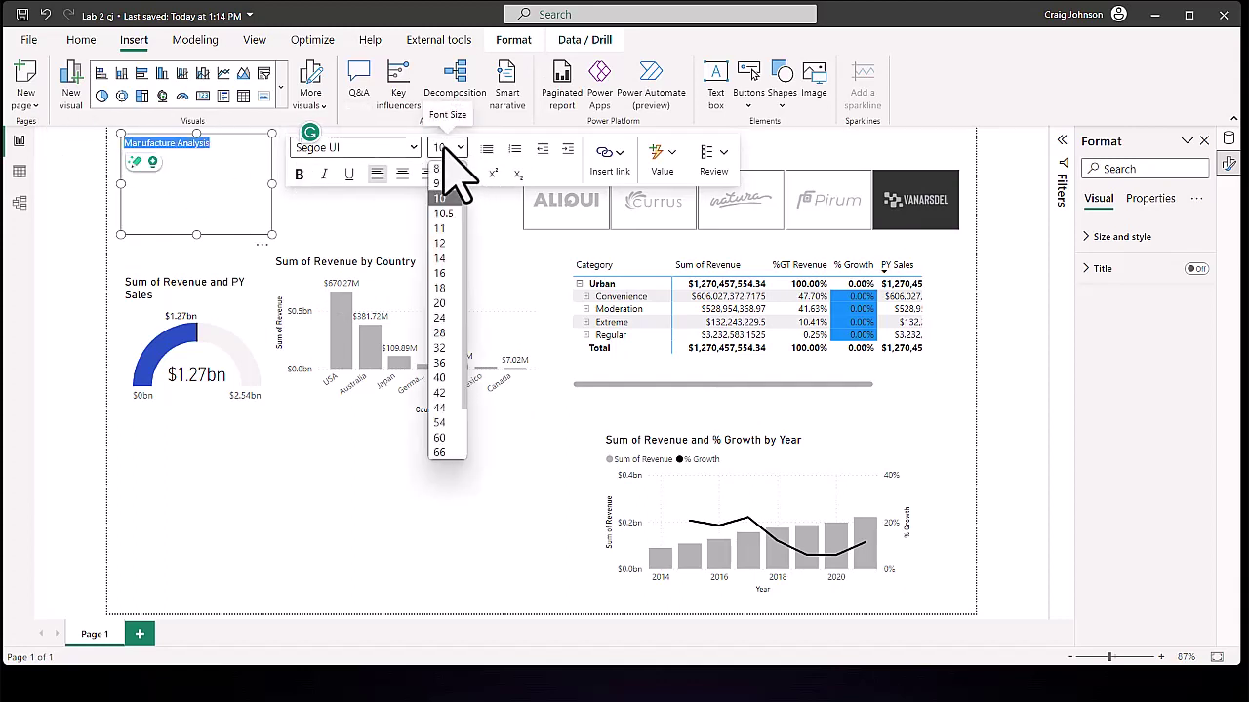
click(441, 348)
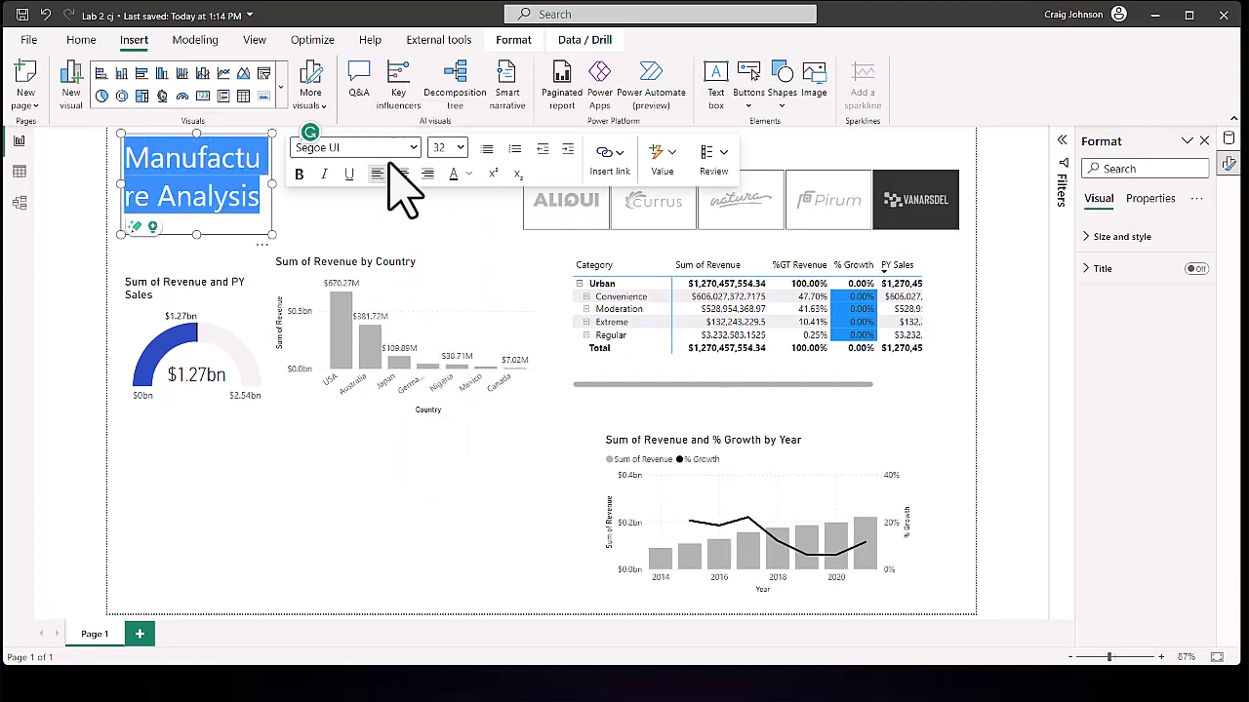
click(413, 148)
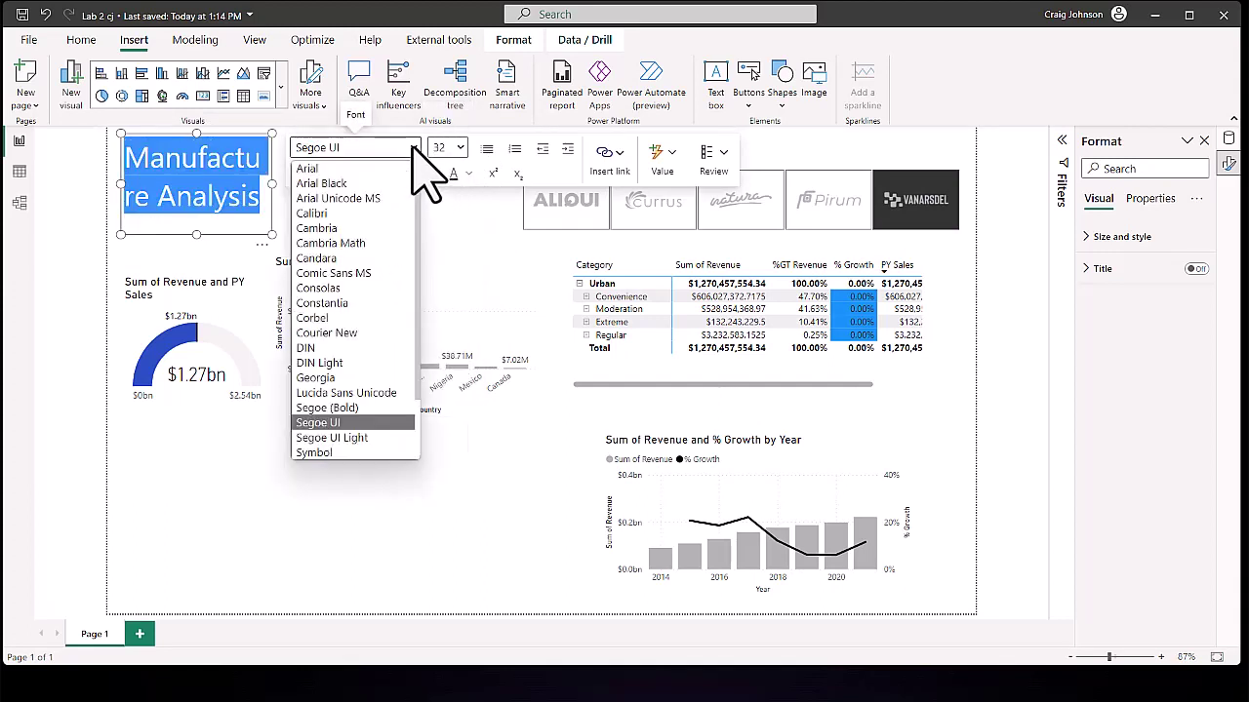
click(329, 408)
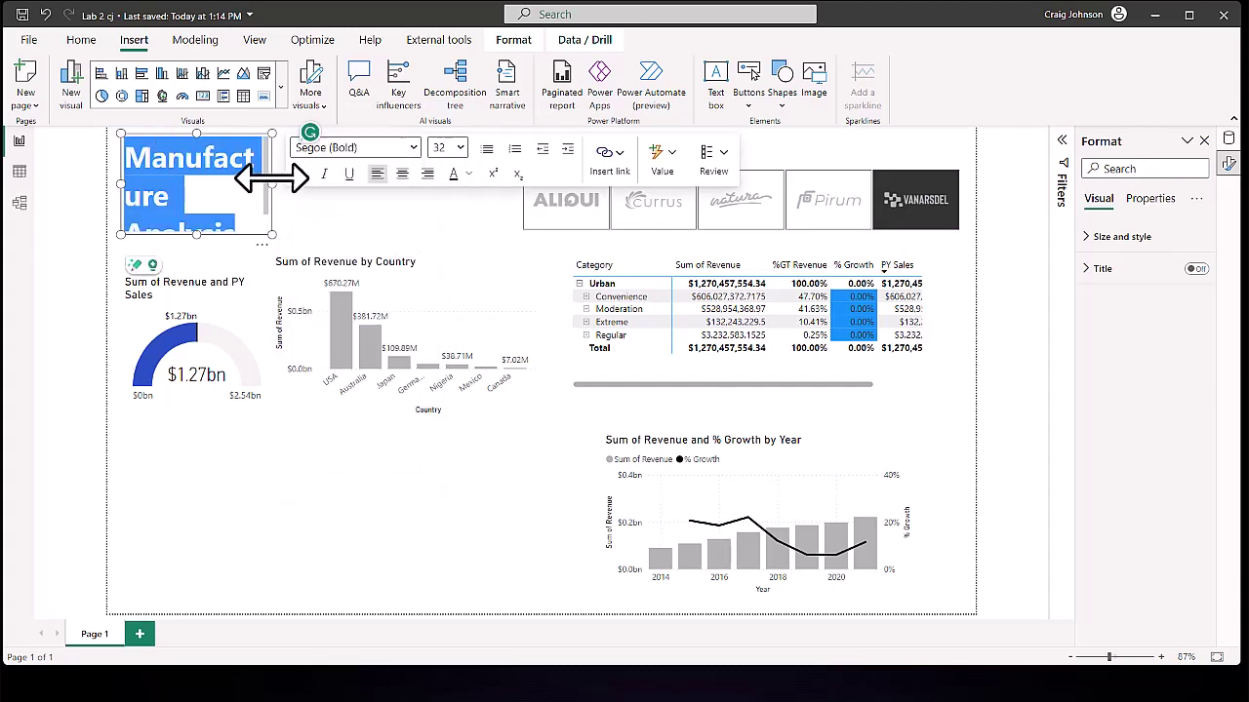
drag(270, 184, 451, 193)
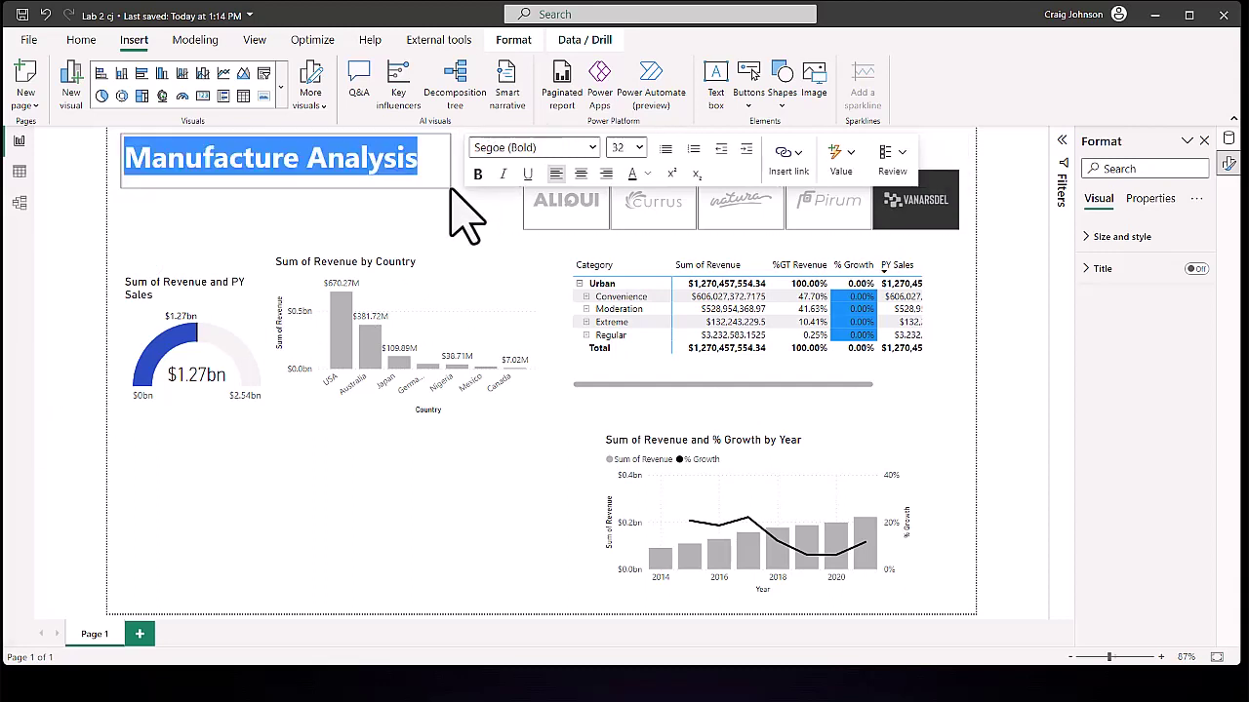
click(414, 133)
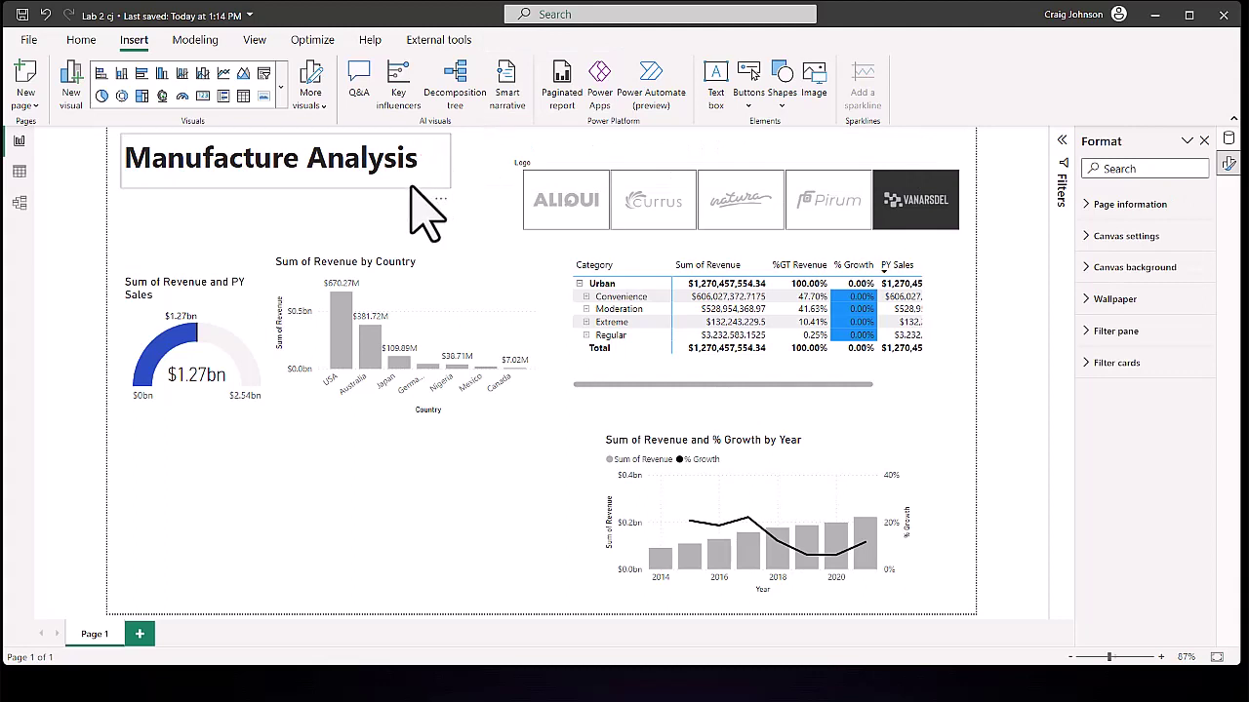
Step: Arrange the revenue by country chart under the title, the revenue by year chart below it, and an enlarged gauge beneath the category matrix
drag(217, 306, 234, 485)
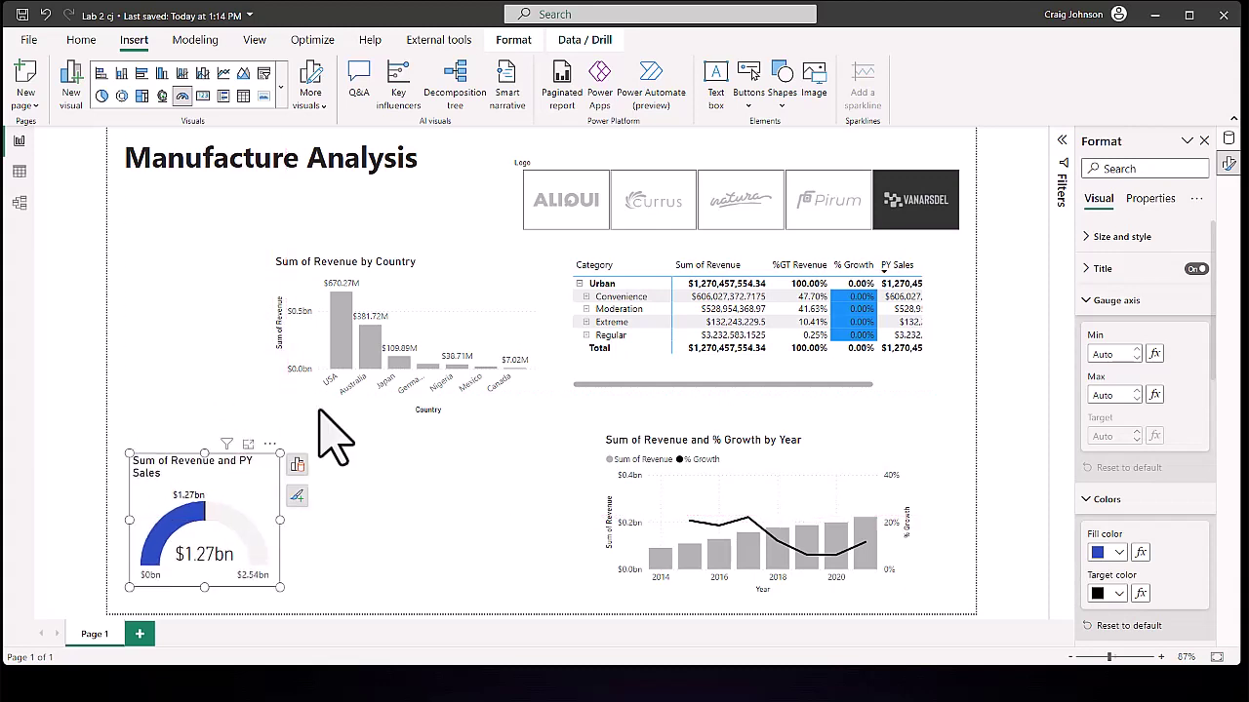
drag(353, 256, 302, 234)
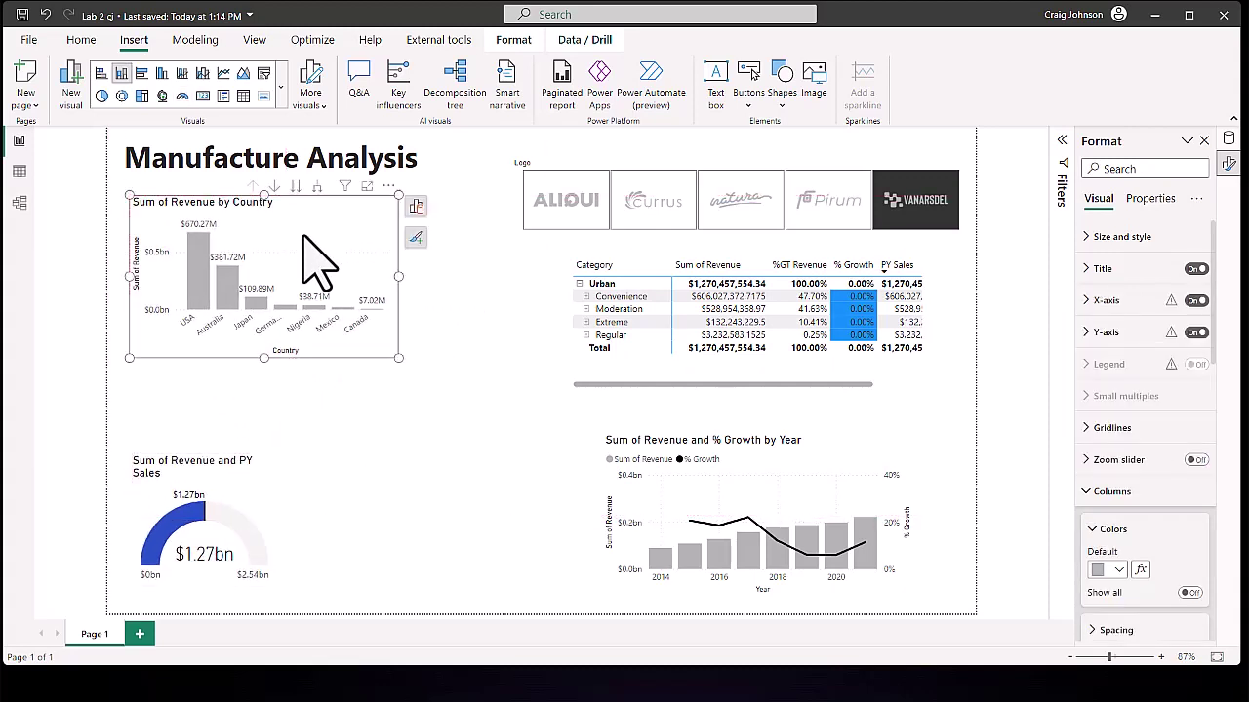
drag(268, 456, 537, 299)
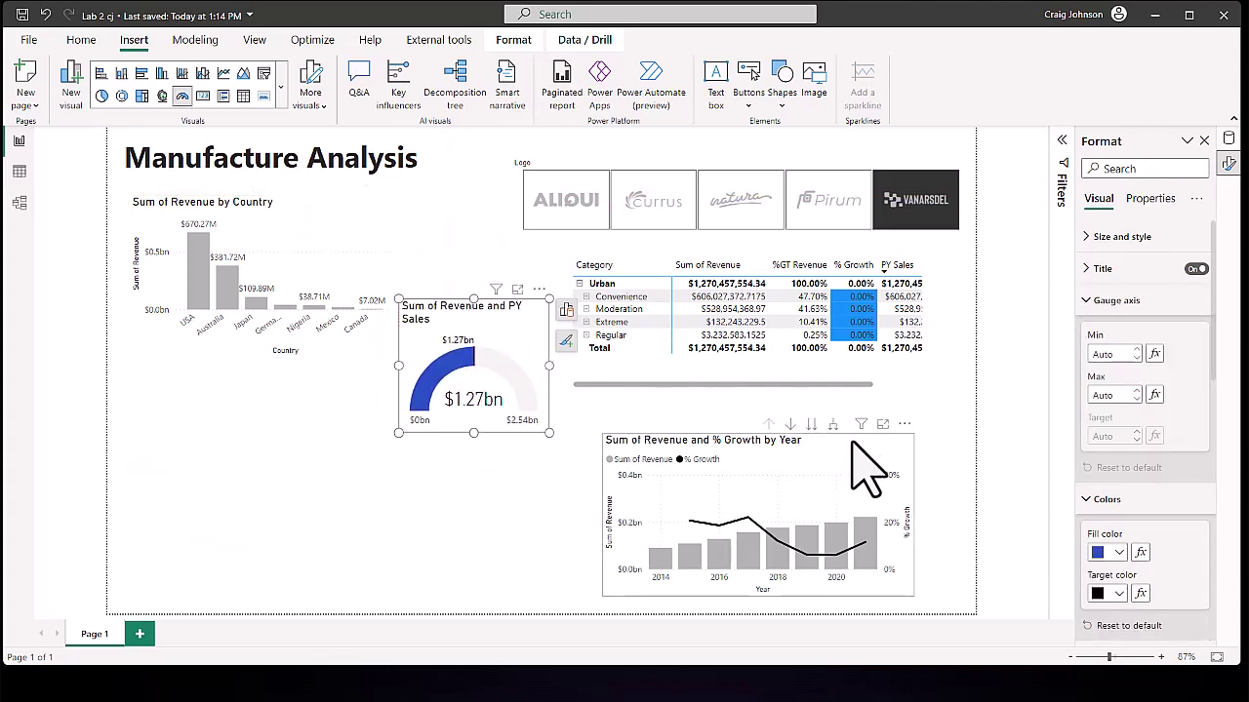
drag(677, 474, 302, 414)
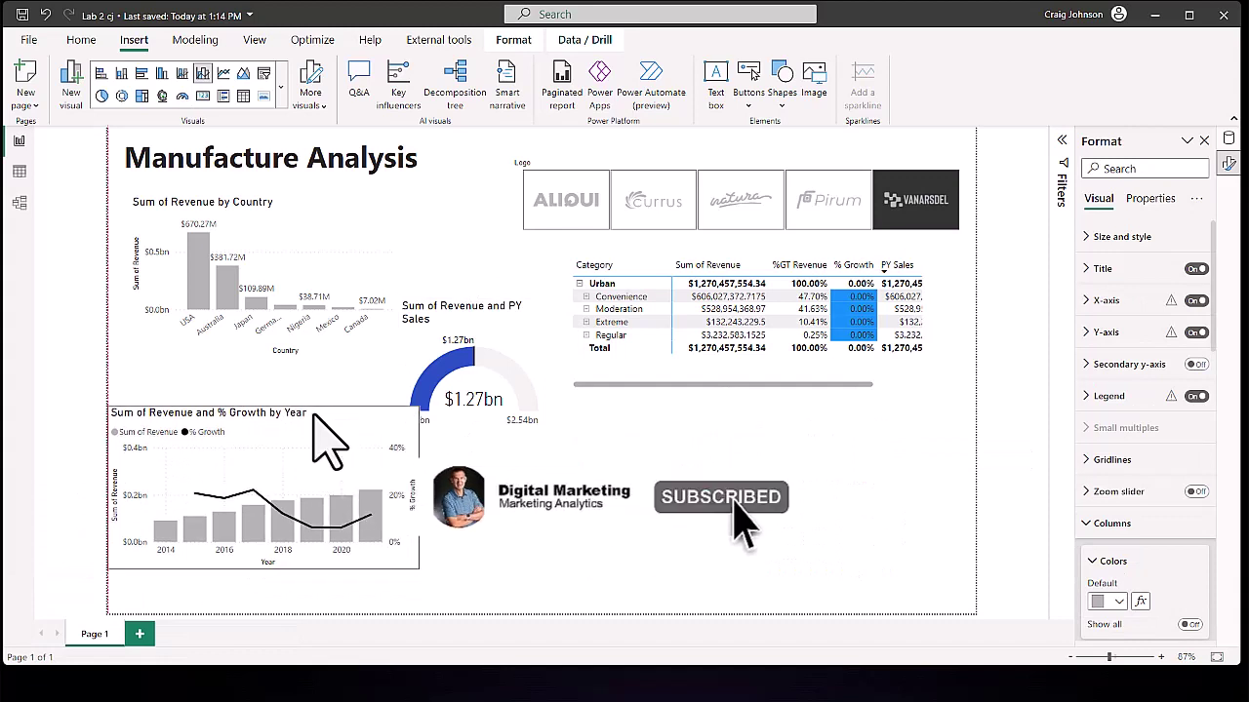
drag(542, 376, 712, 478)
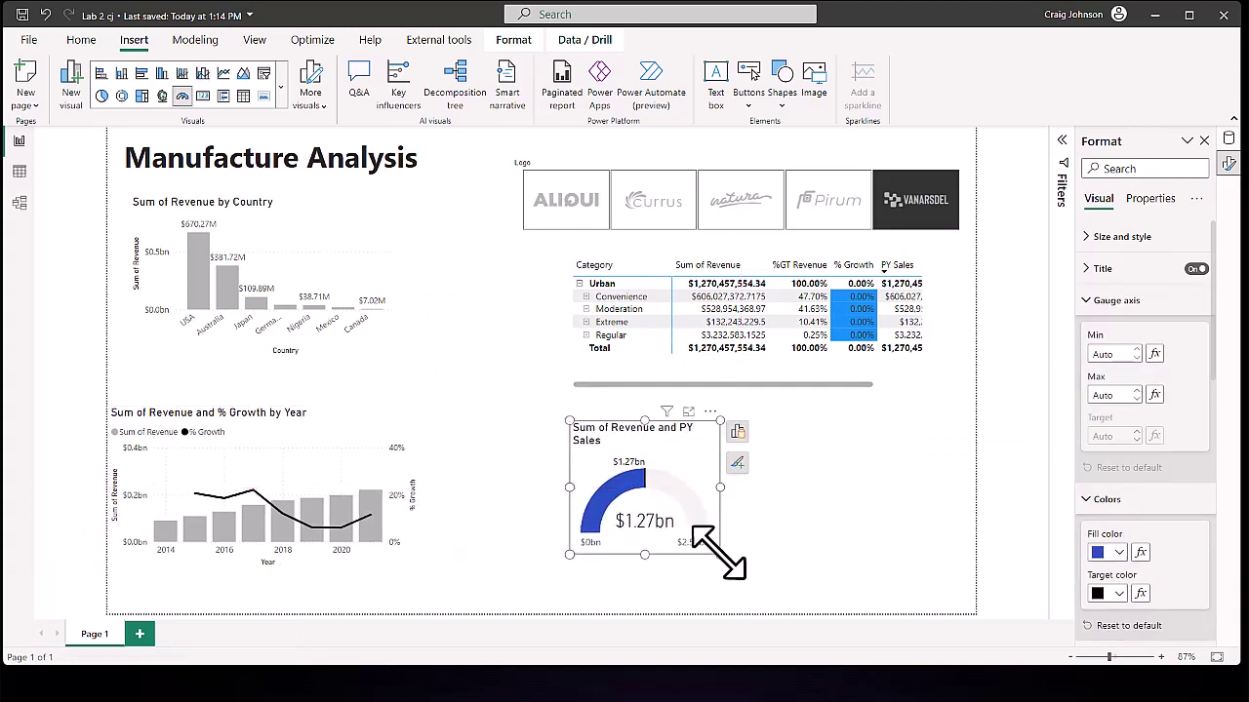
drag(719, 553, 855, 580)
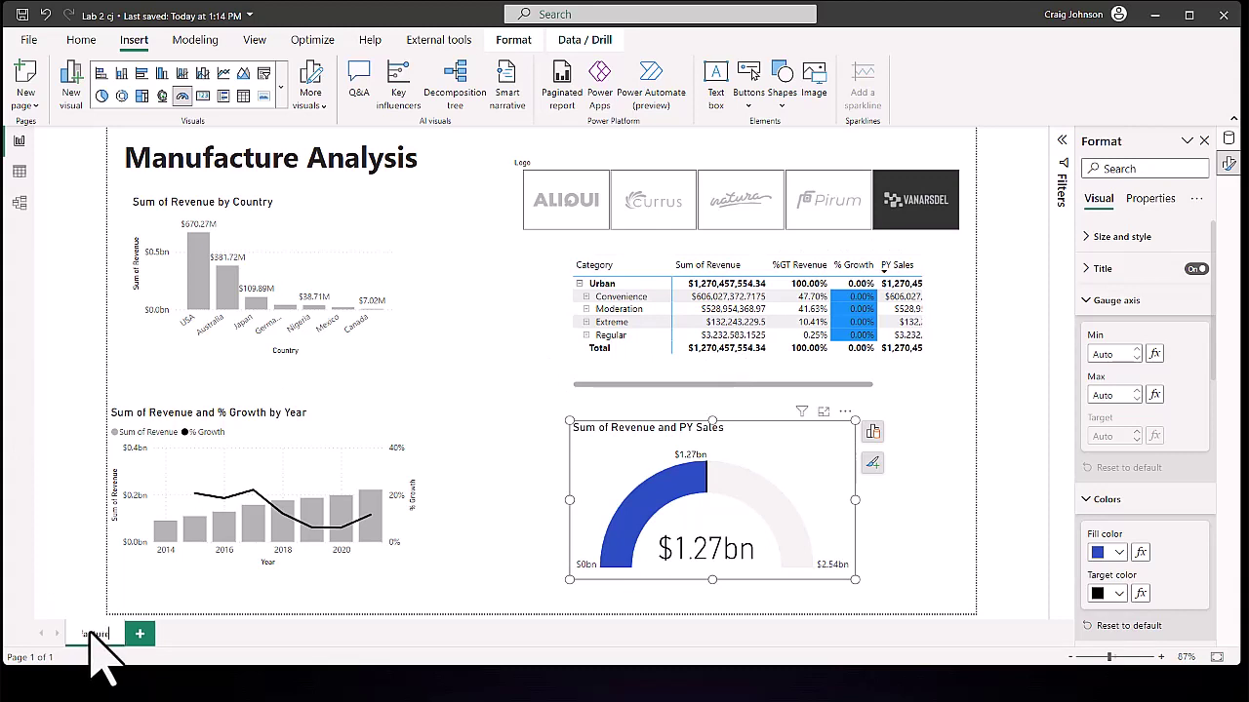
Step: Rename the report page to "Manufacturer" and clear the visual selection
key(Return)
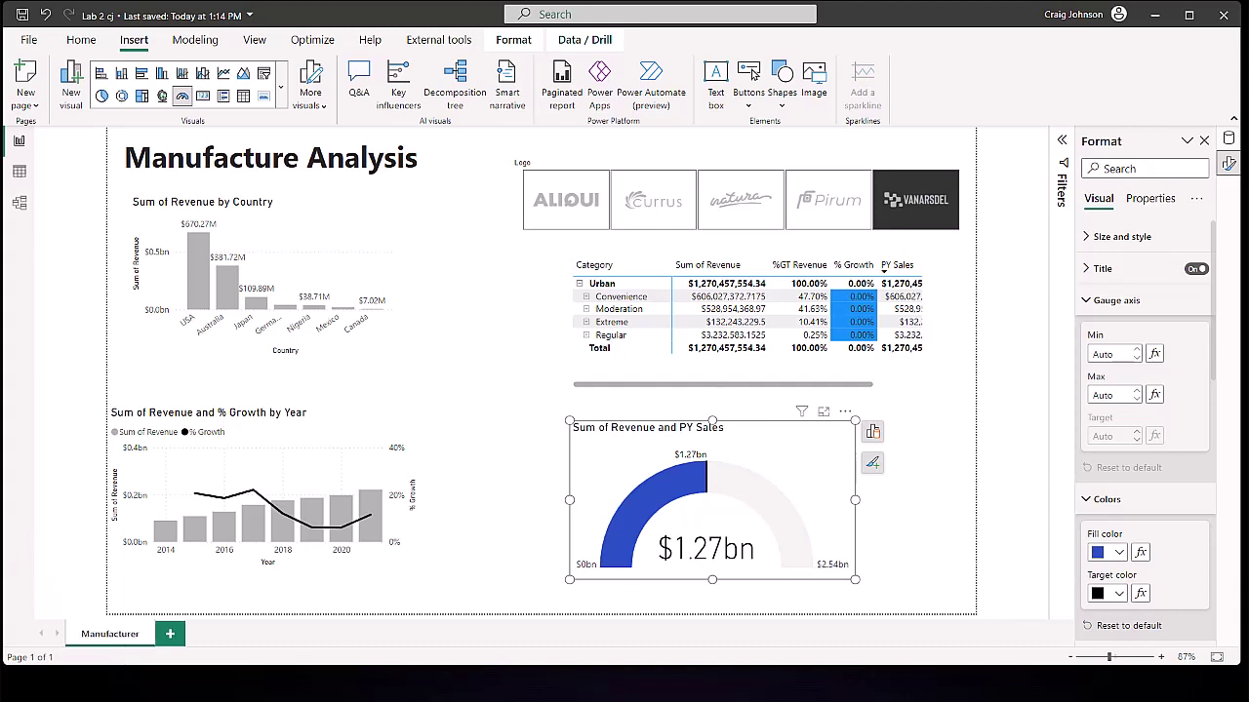
click(504, 370)
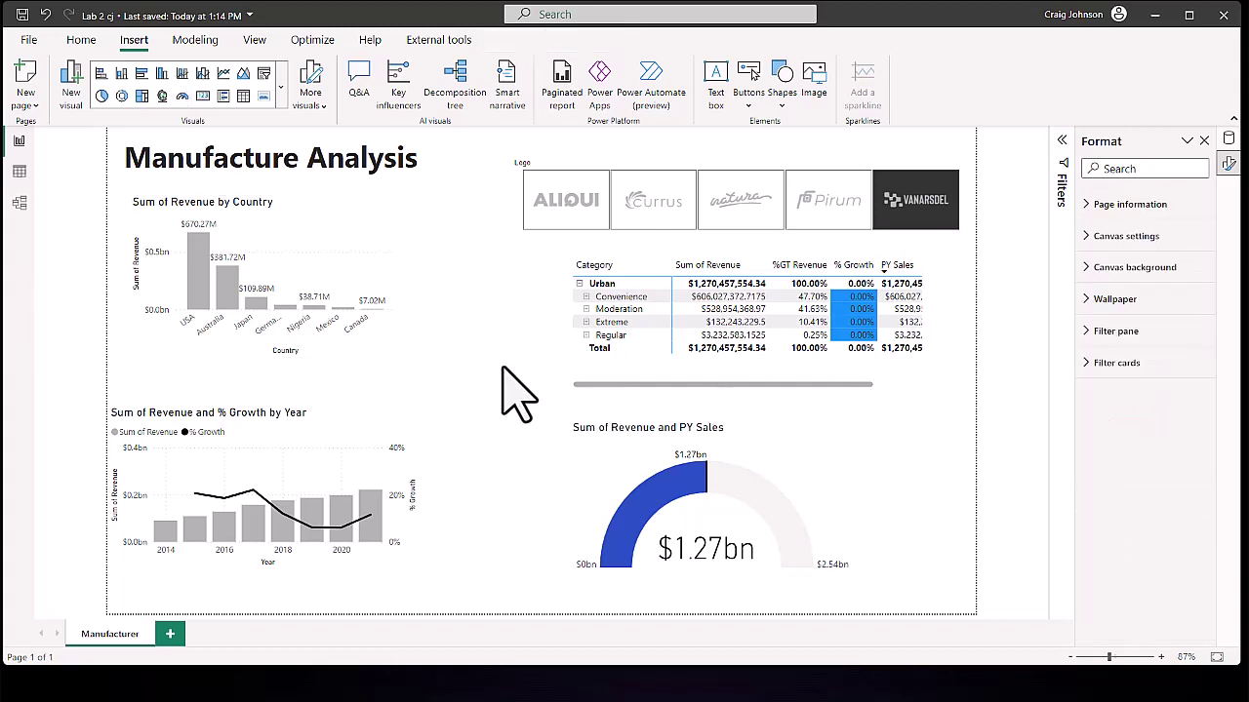
Step: Set the Background JPG from the Data folder as the canvas background image and its transparency to 0%
click(1229, 164)
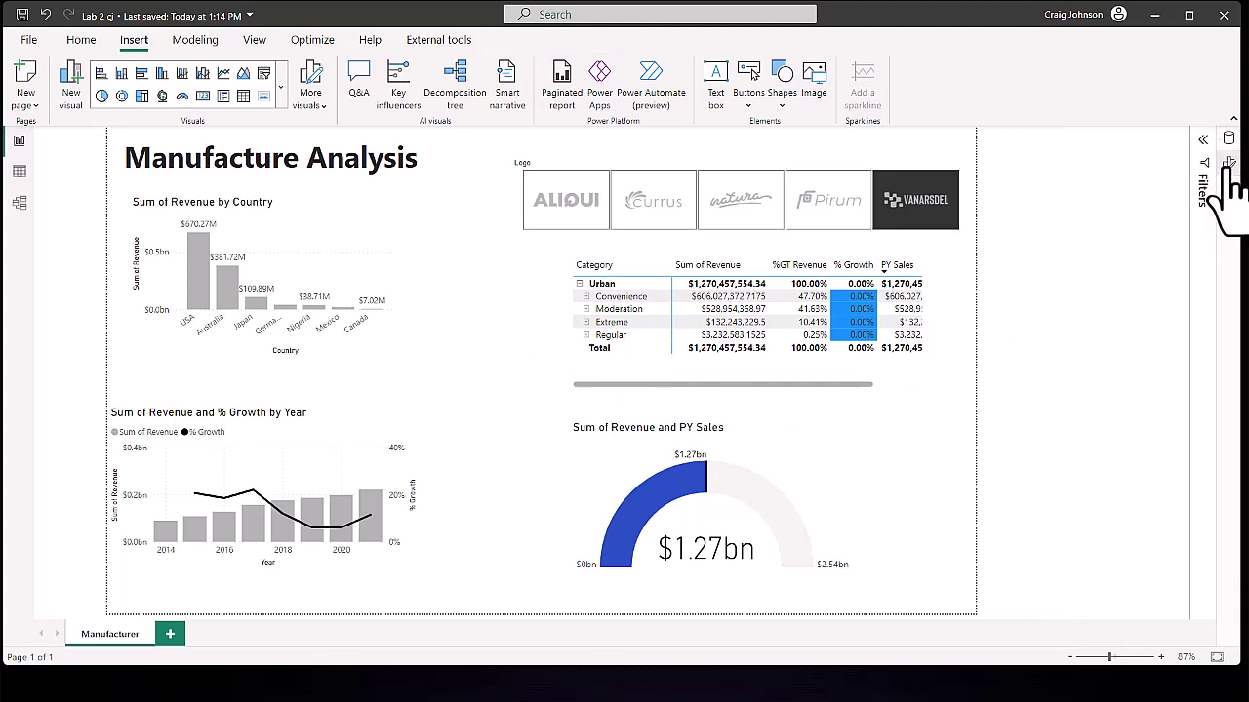
click(1229, 164)
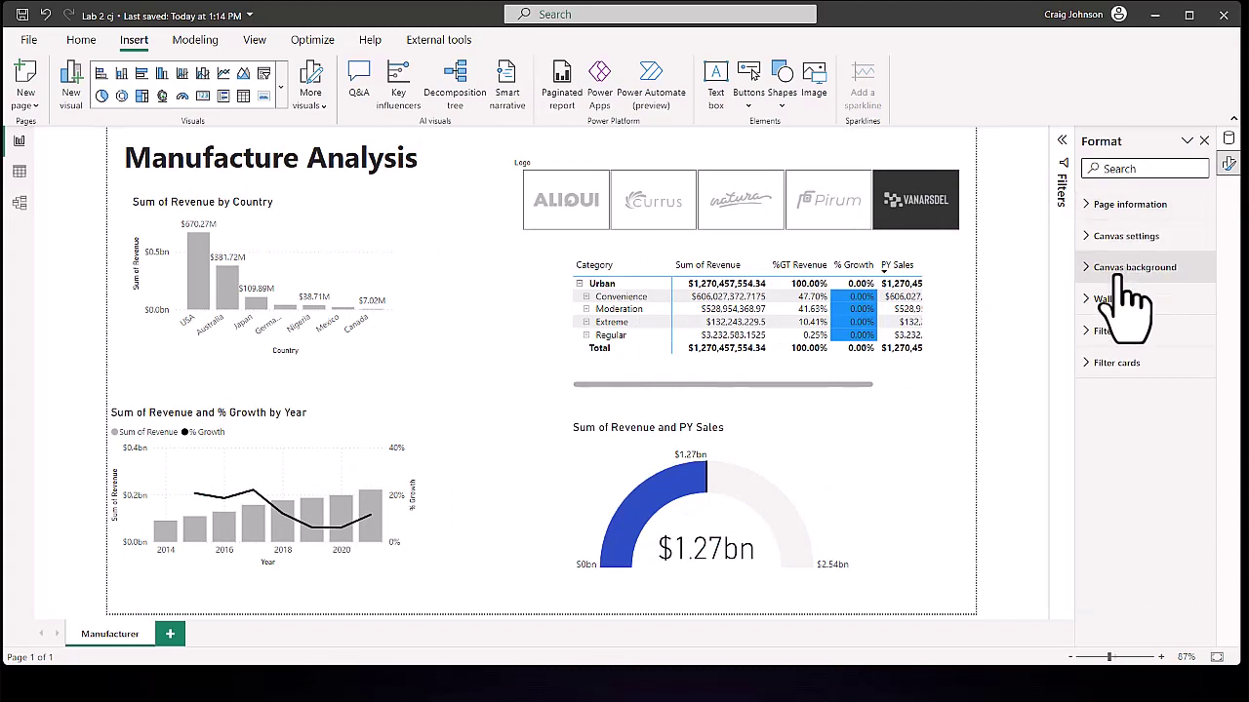
click(1087, 269)
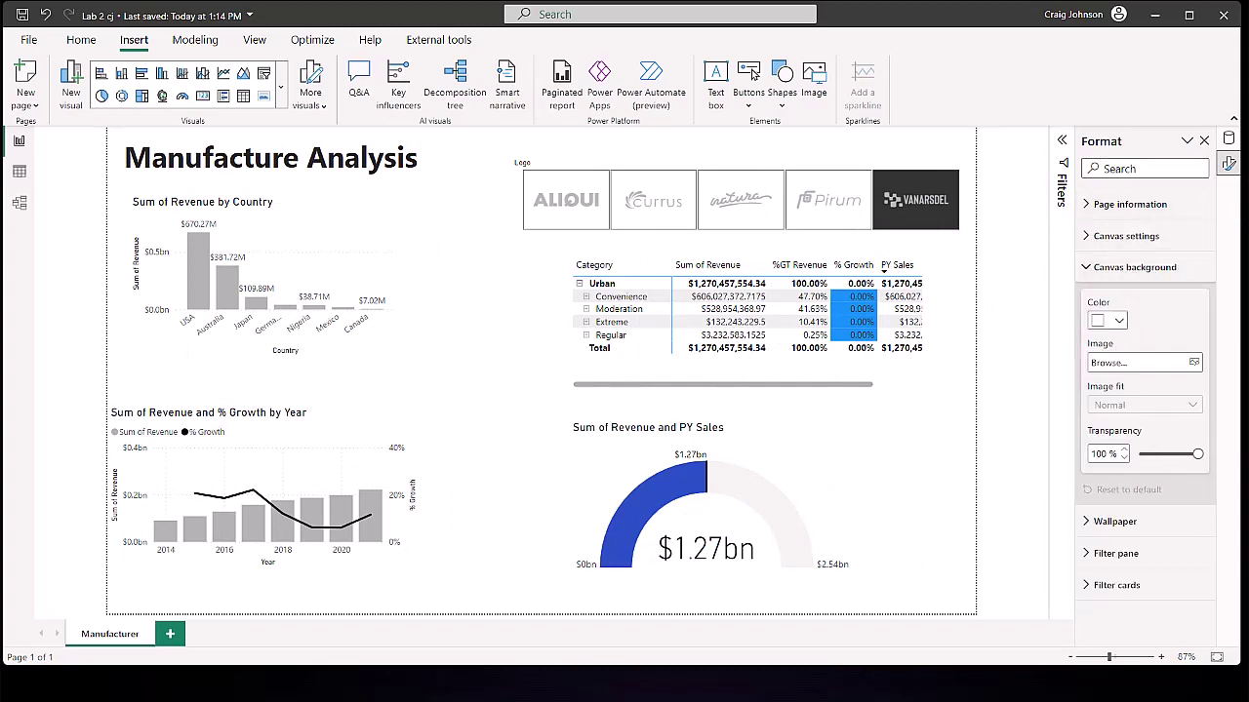
click(1194, 363)
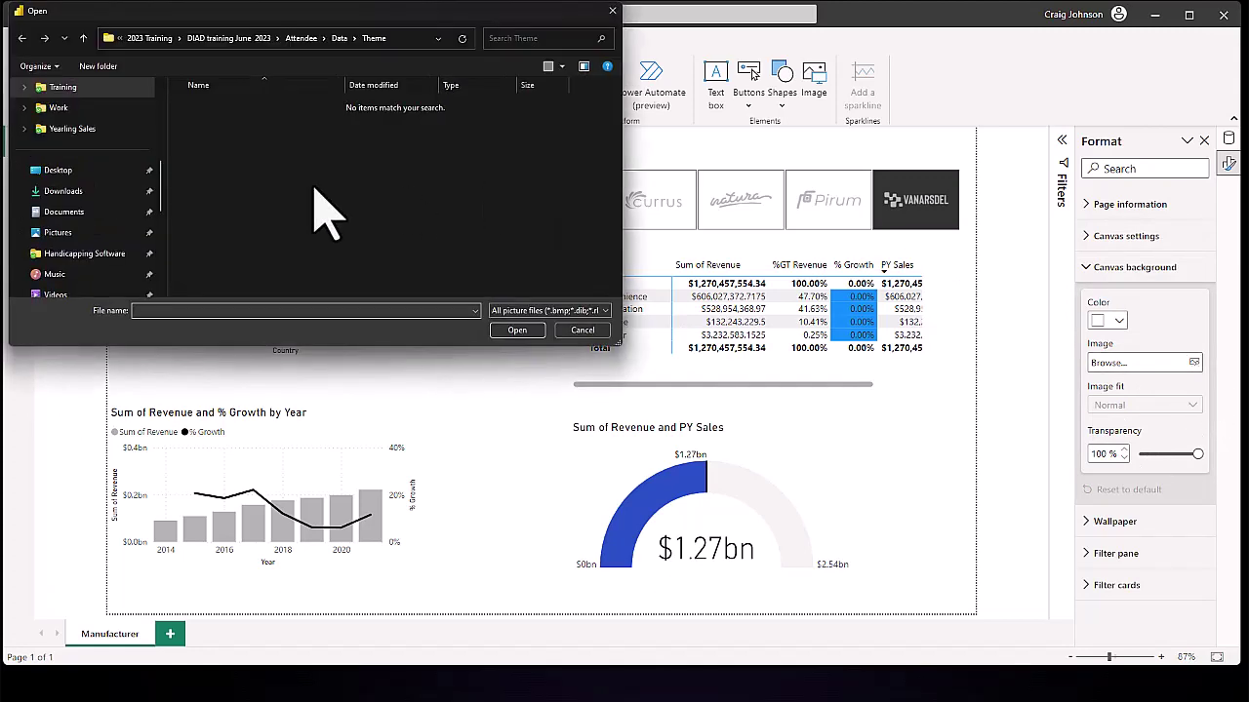
click(84, 39)
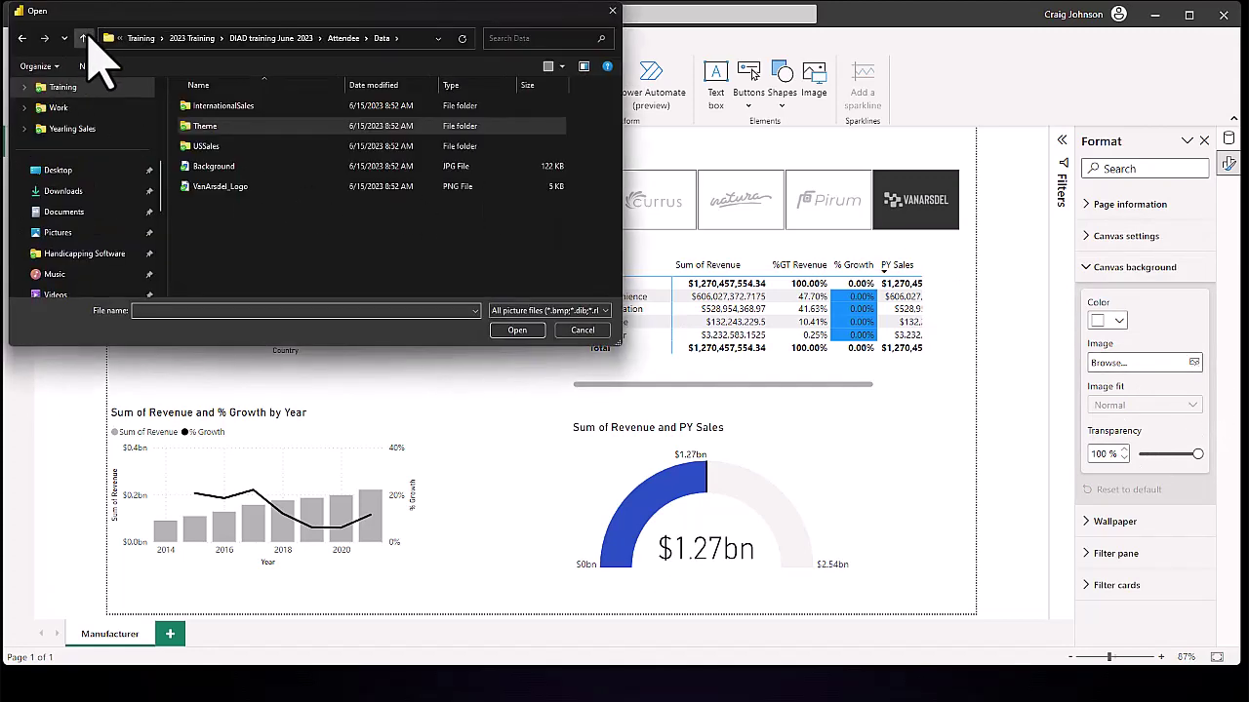
click(213, 167)
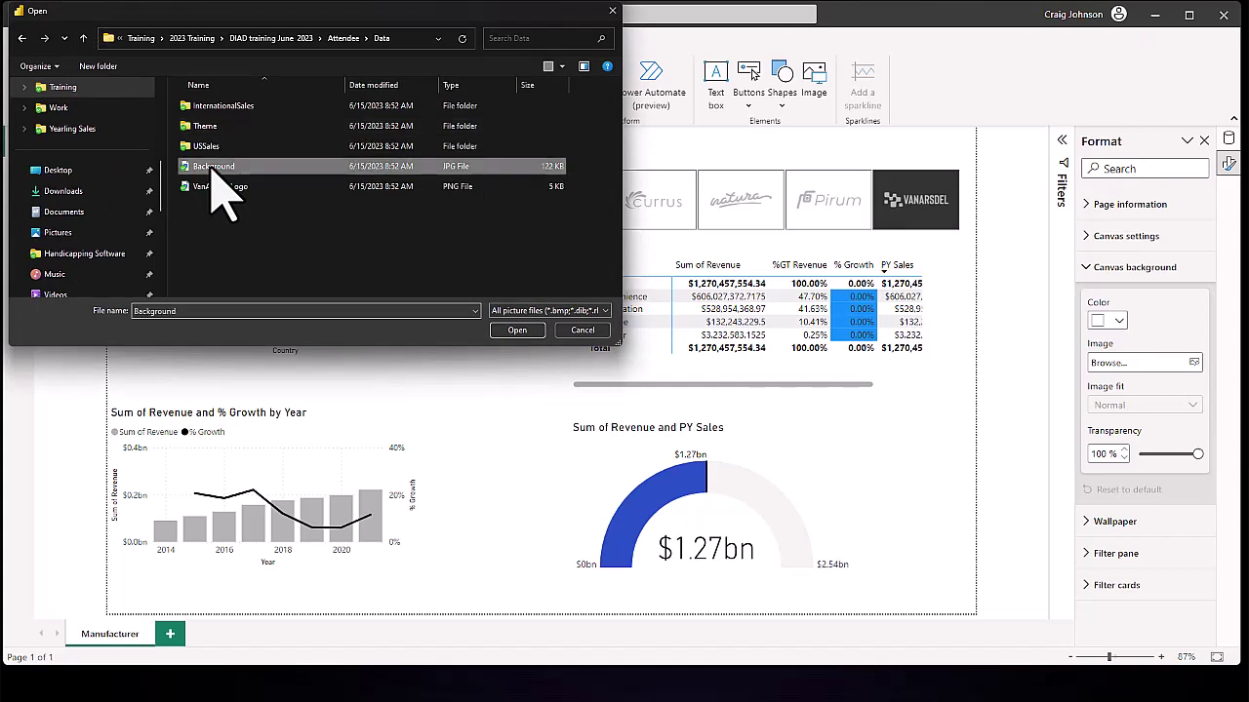
click(517, 330)
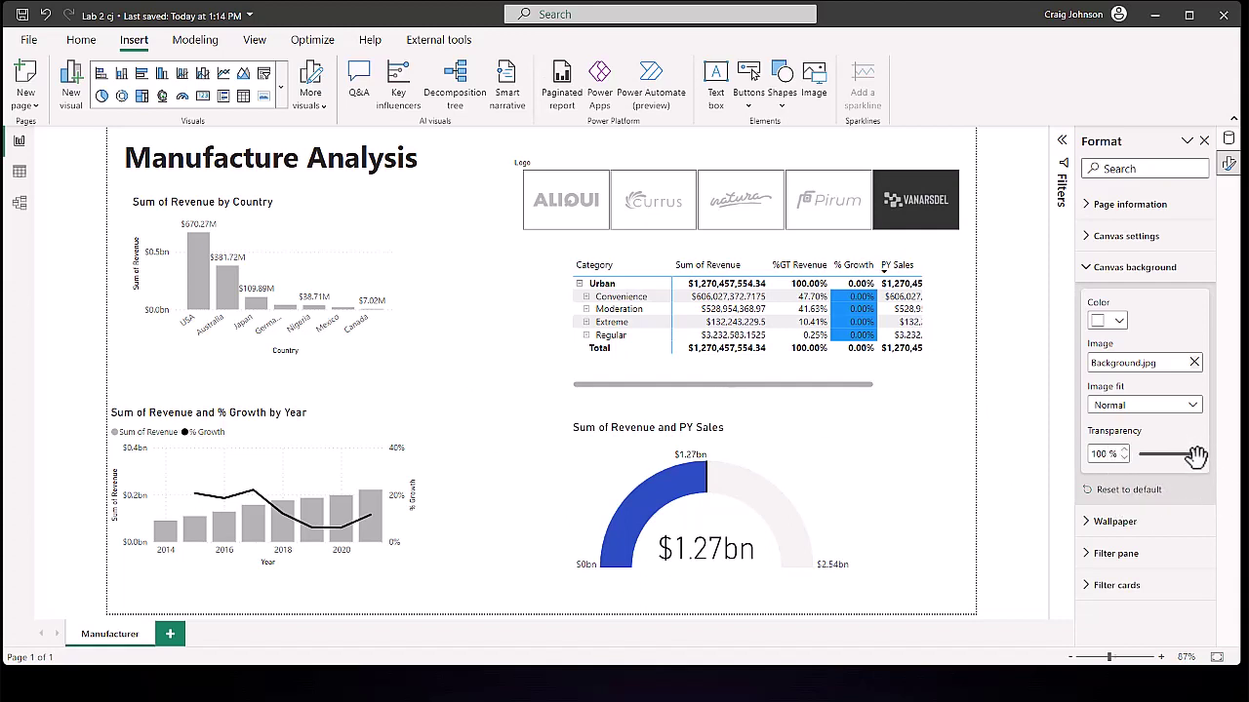
drag(1198, 454, 1139, 453)
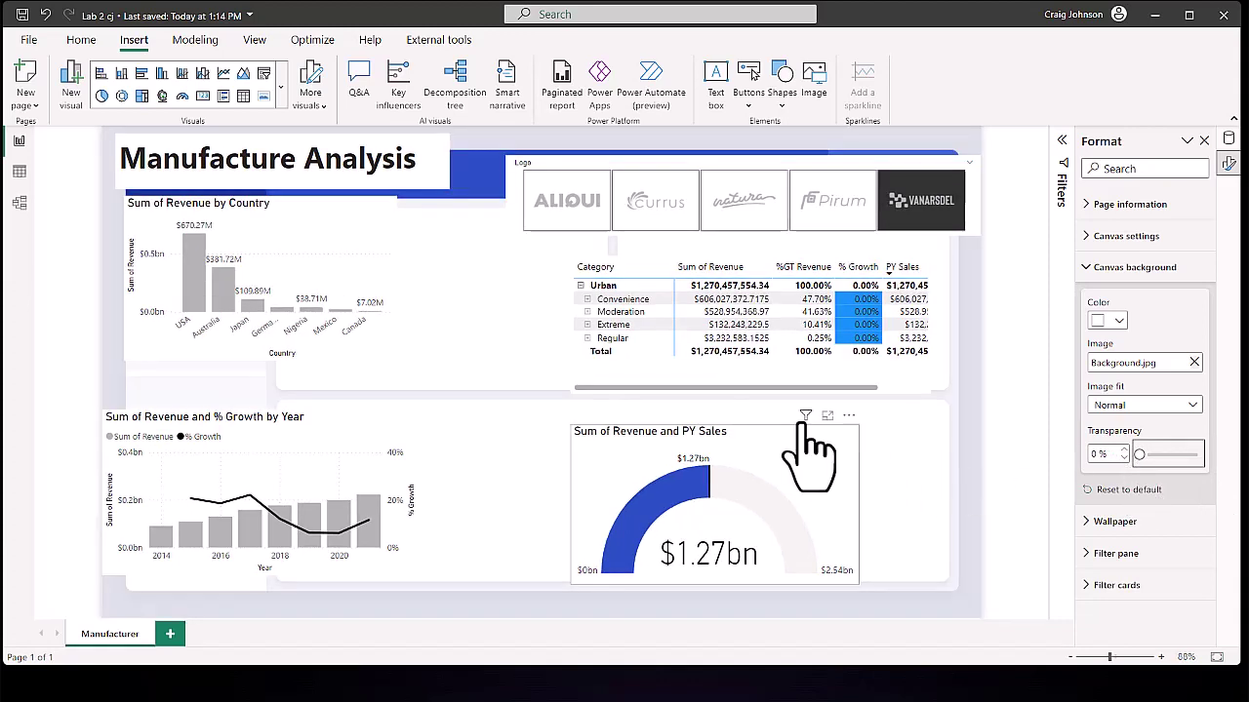
Step: Shrink the Sum of Revenue and PY Sales gauge slightly to fit the narrow left column of the page background
mouse_move(805, 414)
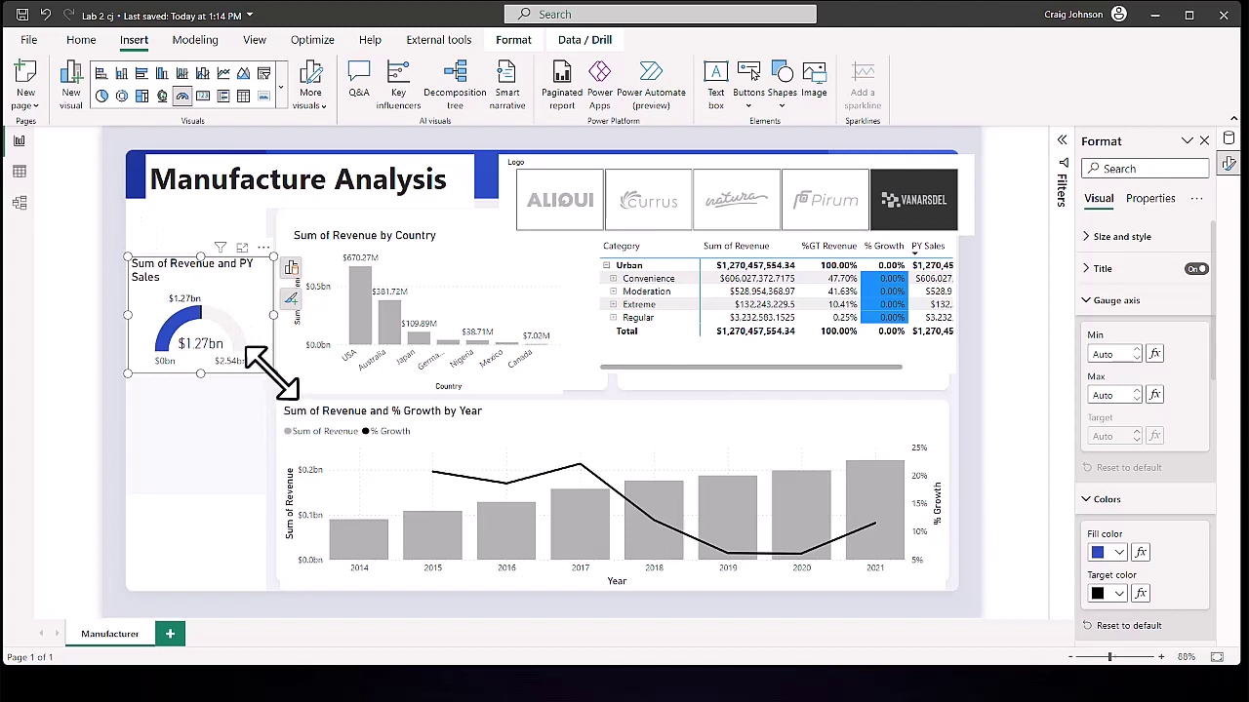
drag(274, 373, 269, 372)
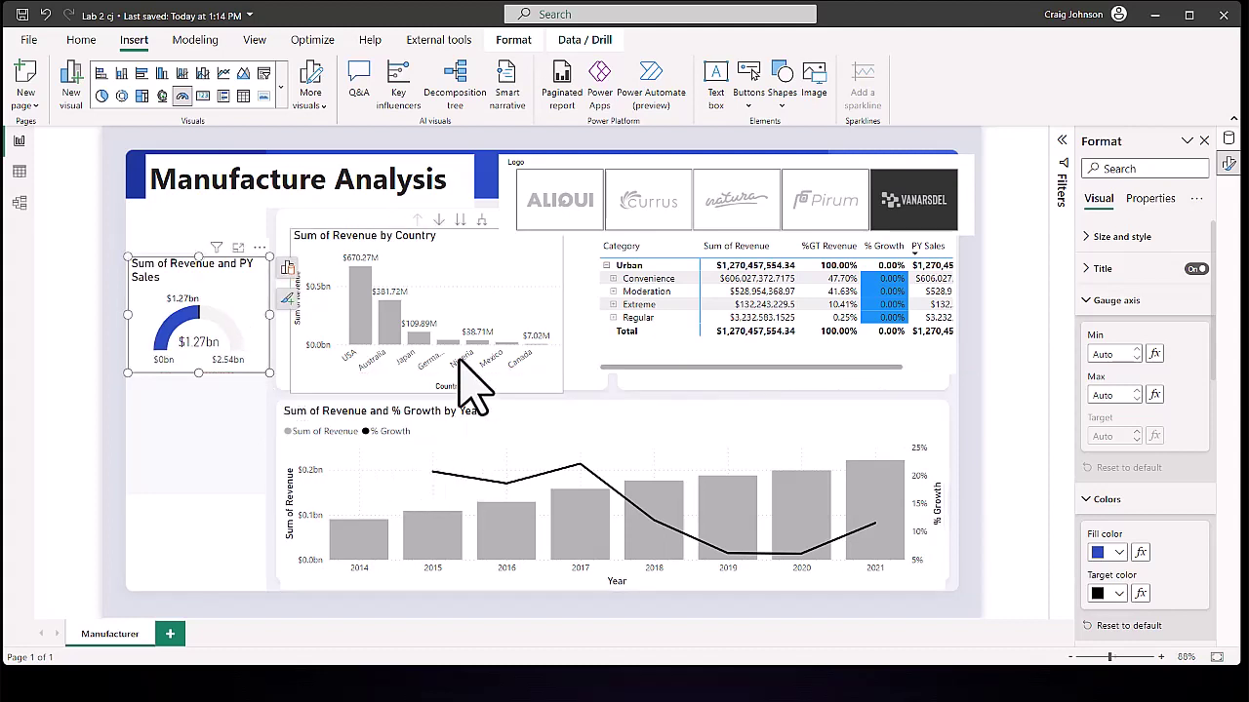
Step: Insert the VanArsdel_Logo PNG from the Data folder as an image on the report page
click(815, 87)
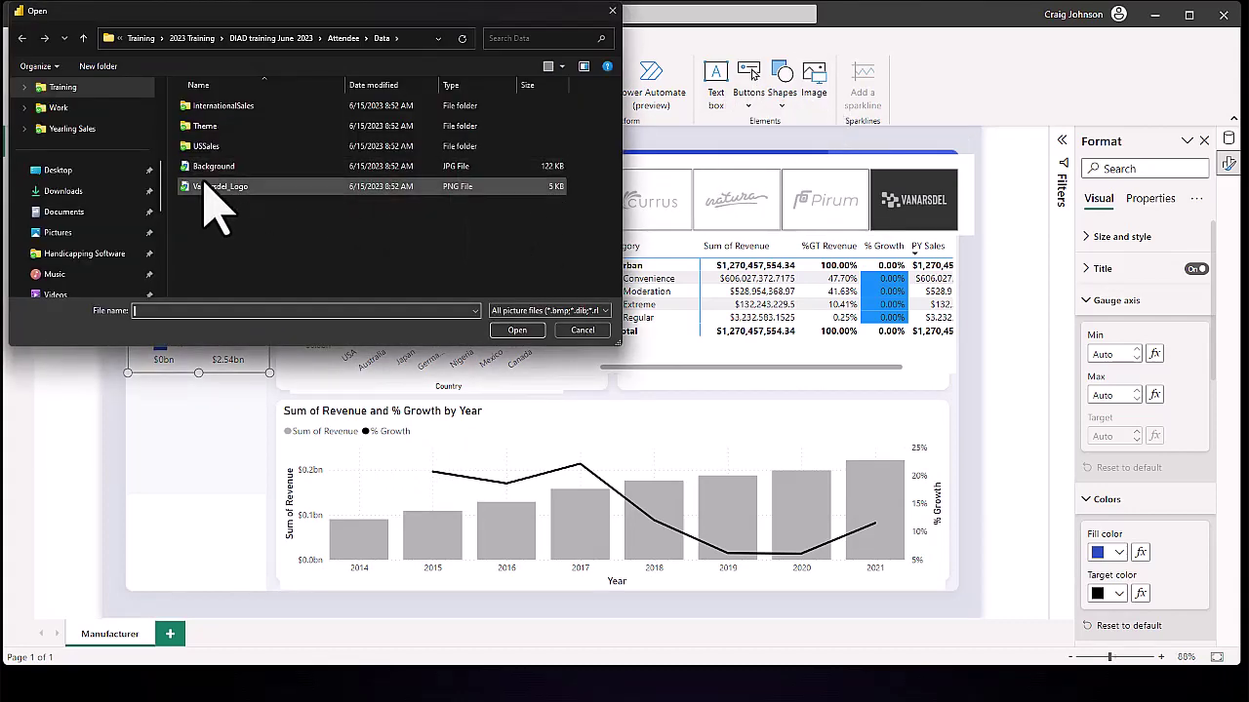
click(206, 186)
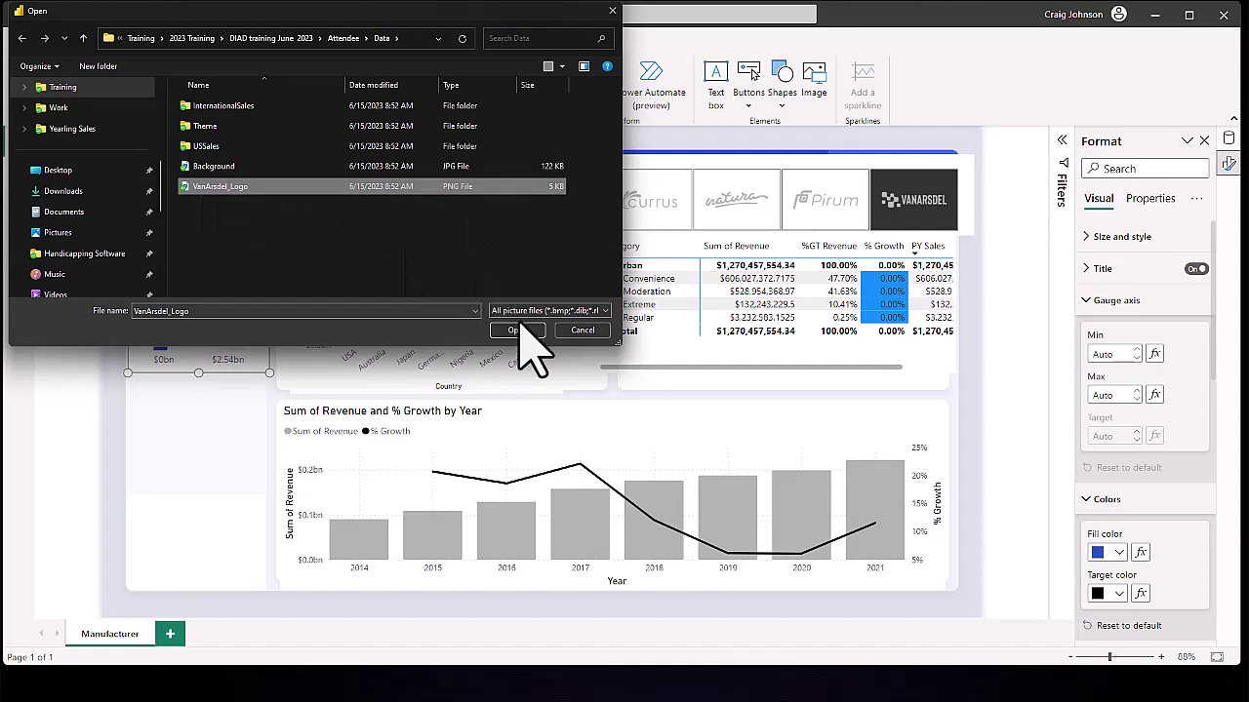
click(527, 330)
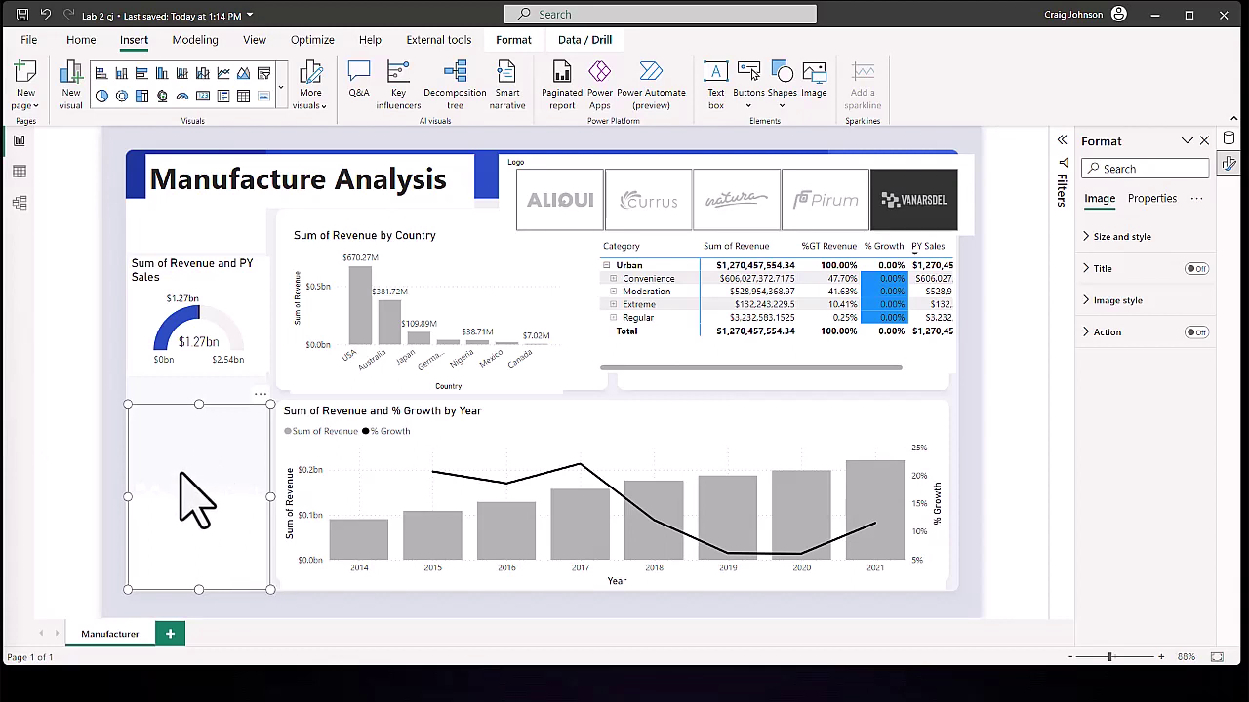
Step: Set the title text to font size 20 and fit its text box in the blue header beside the VanArsdel logo
click(293, 178)
drag(446, 179, 55, 153)
click(661, 169)
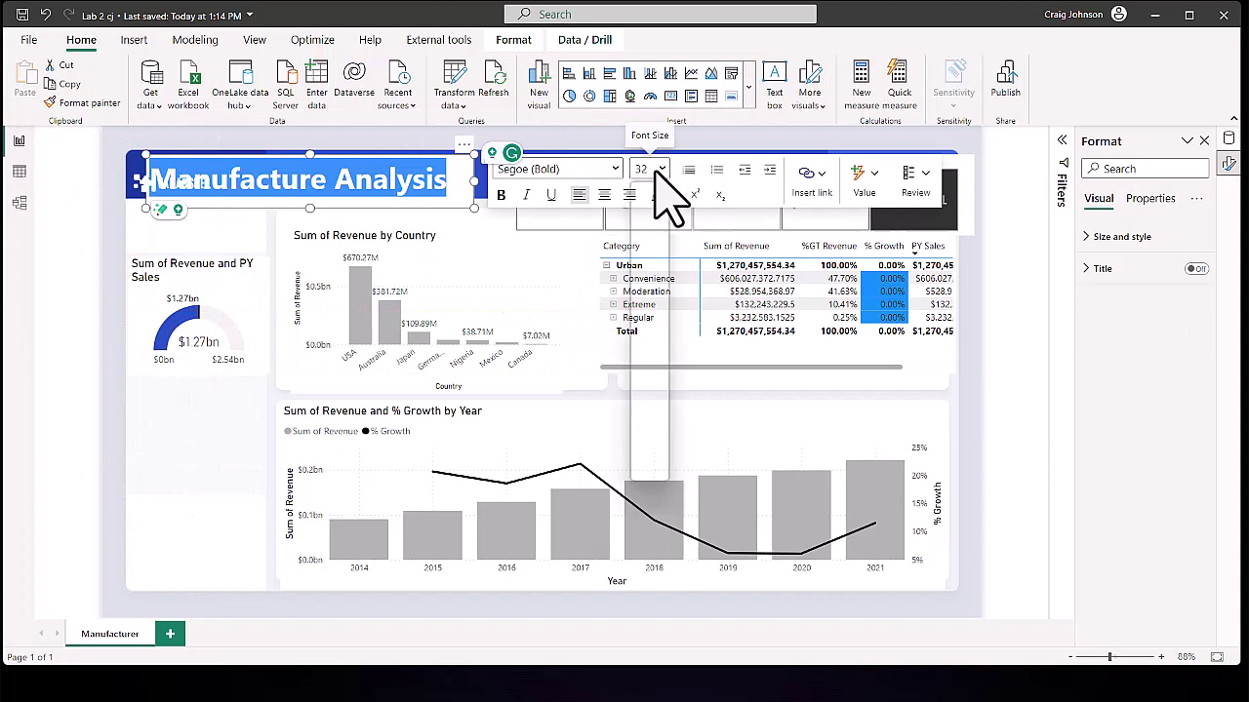
click(658, 336)
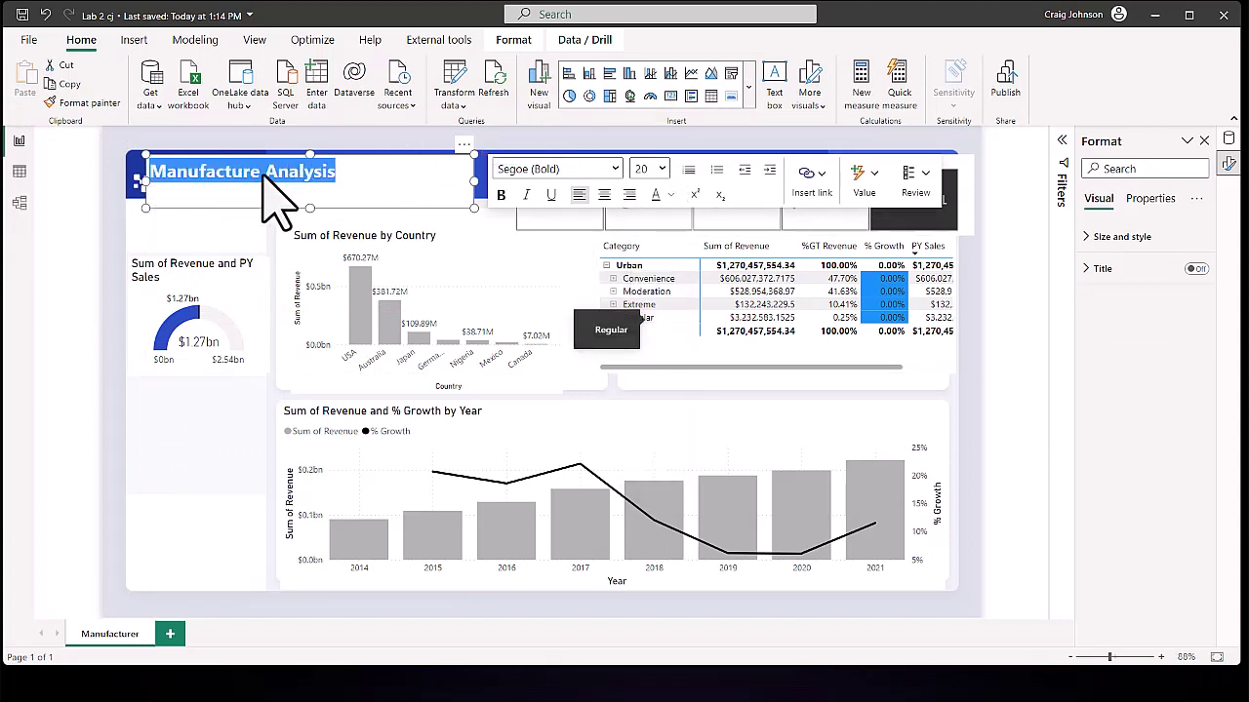
drag(231, 199, 321, 193)
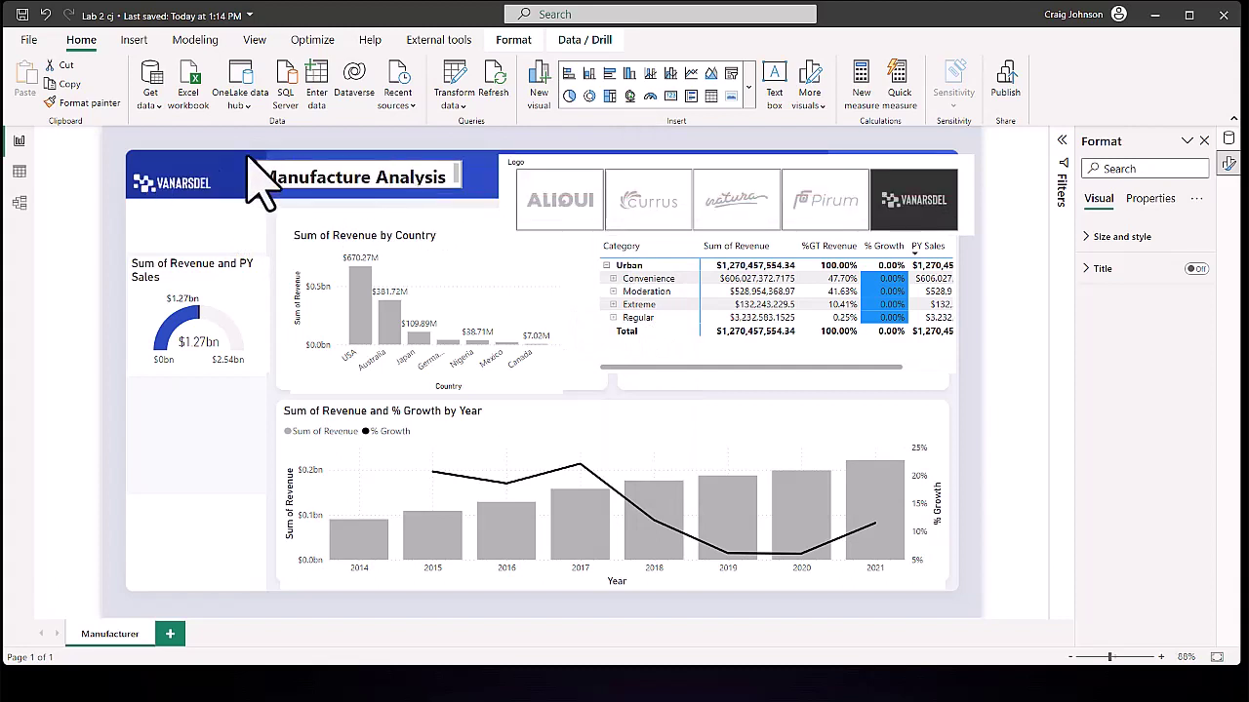
Step: Set the title text box's background transparency to 100%
click(256, 161)
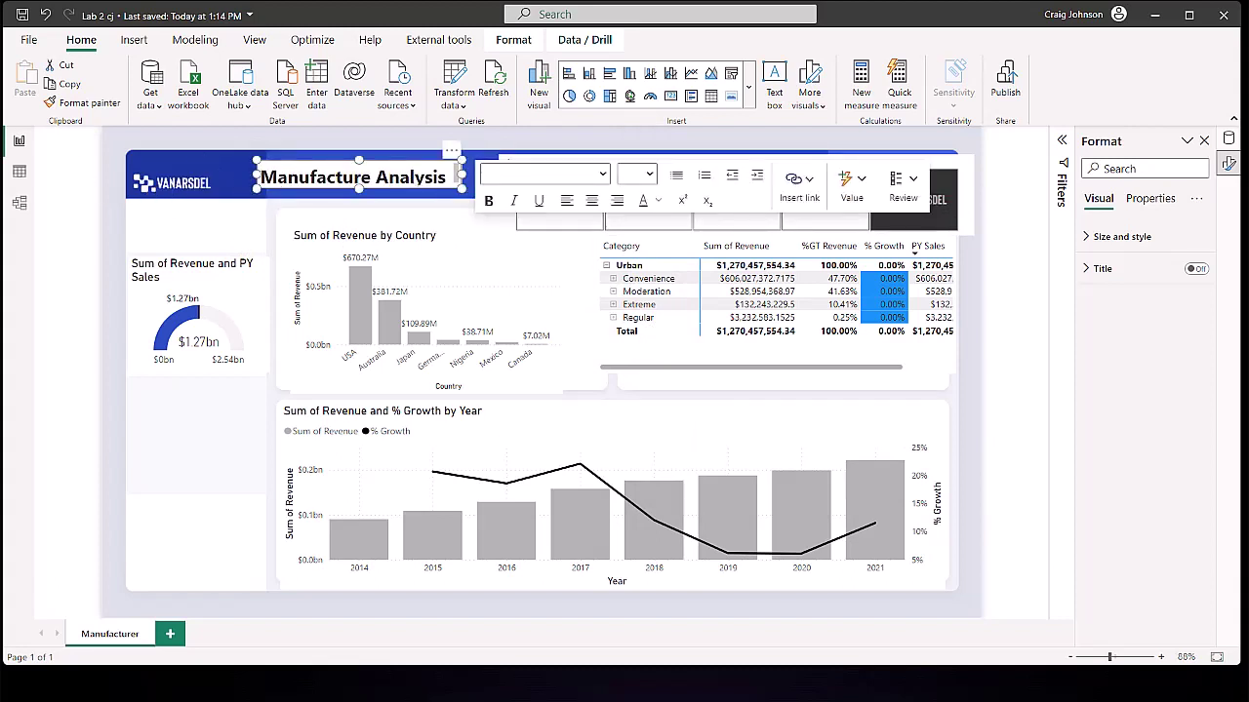
click(1122, 236)
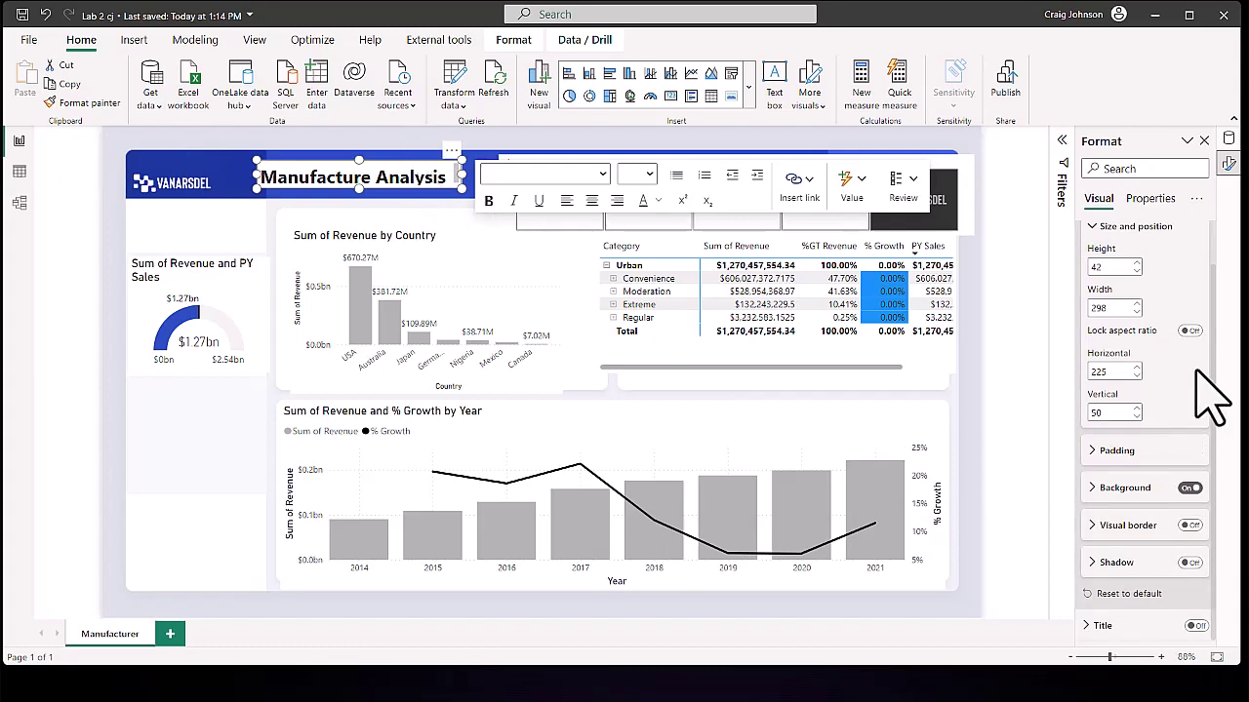
click(1108, 489)
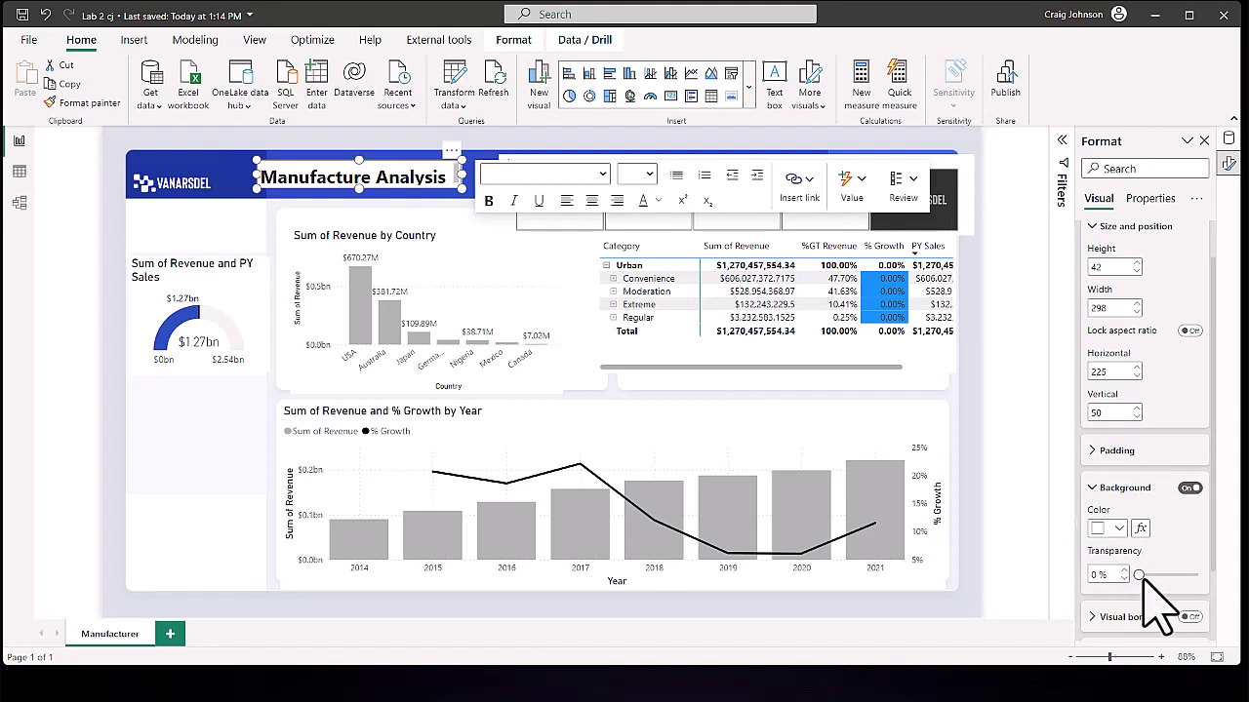
drag(1139, 575, 1208, 576)
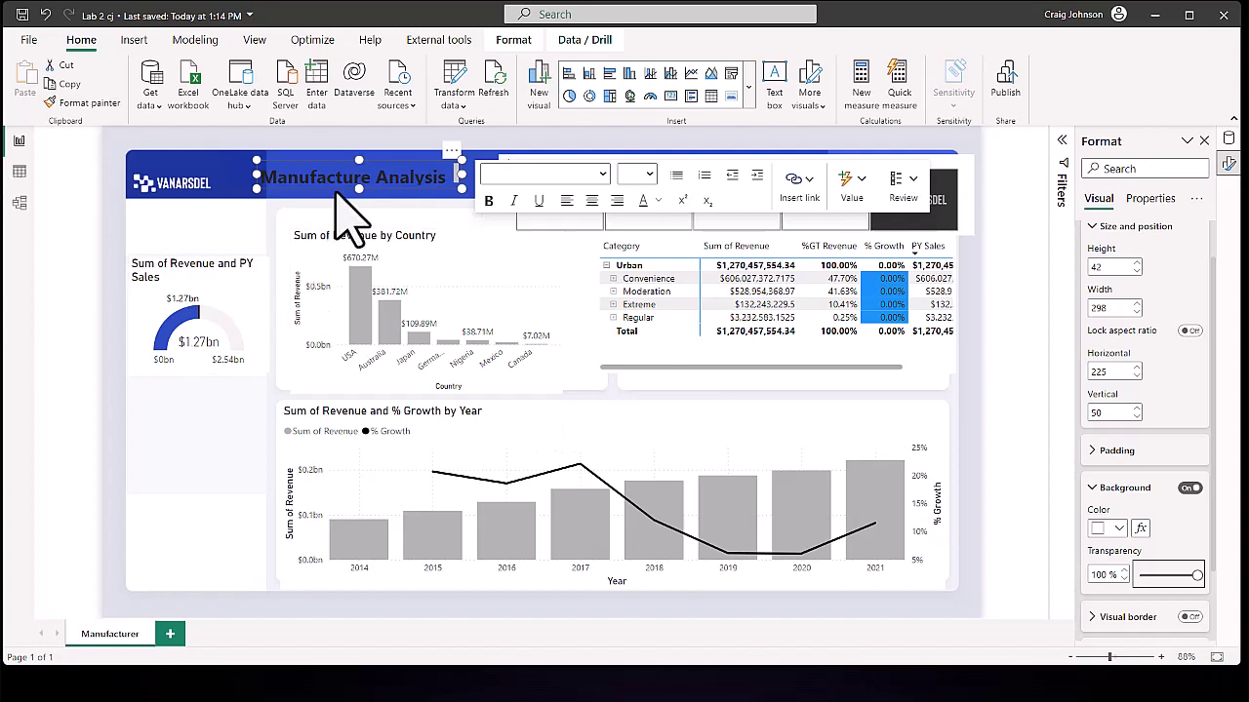
Step: Change the title wording to "Manufacturer Analysis"
click(371, 179)
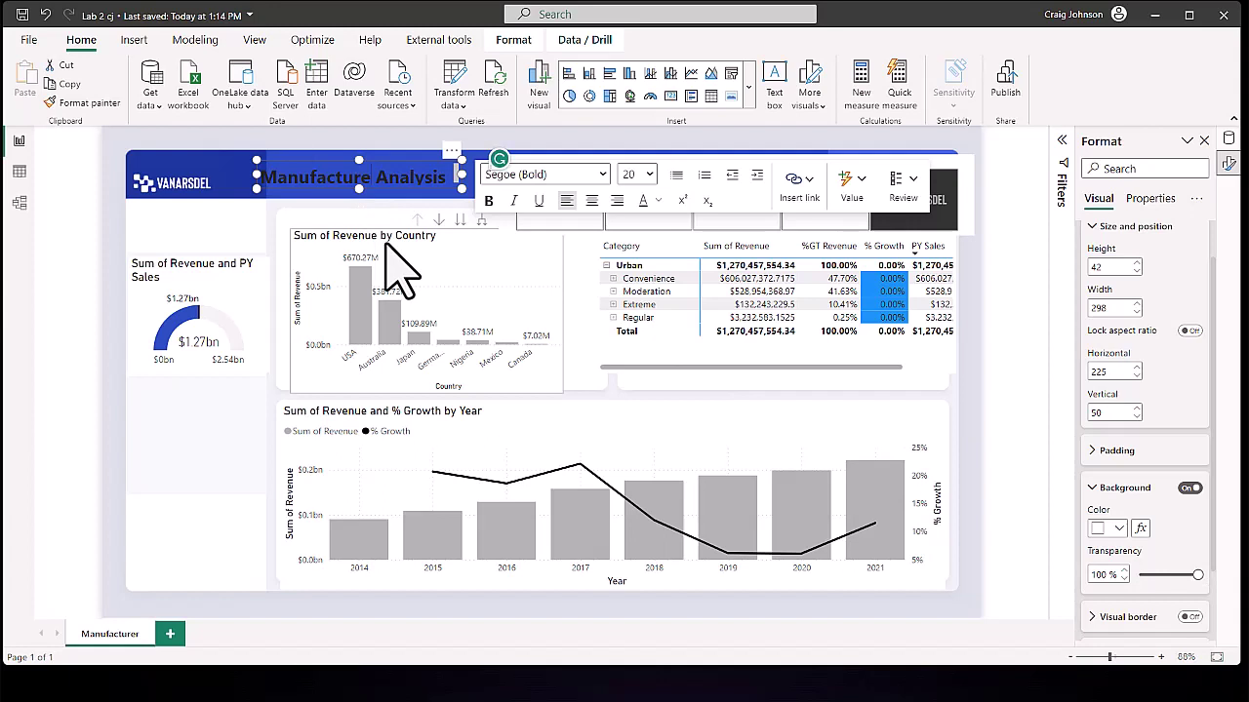
text(r)
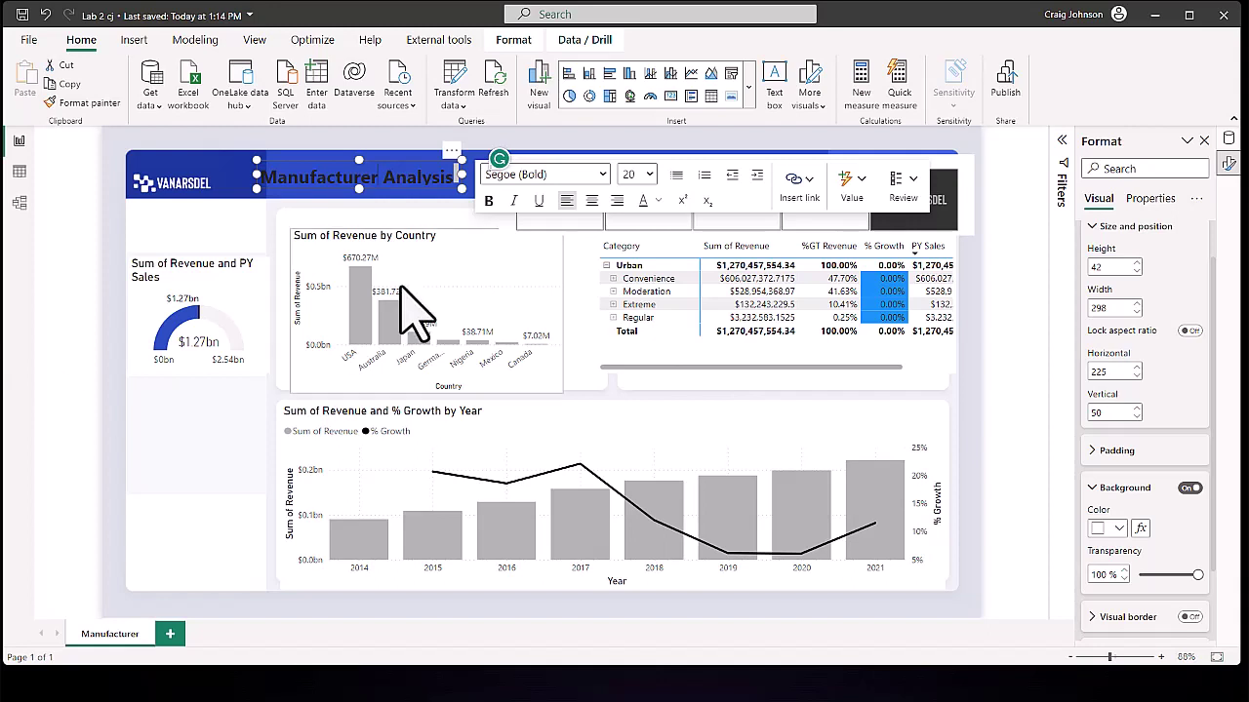
click(272, 209)
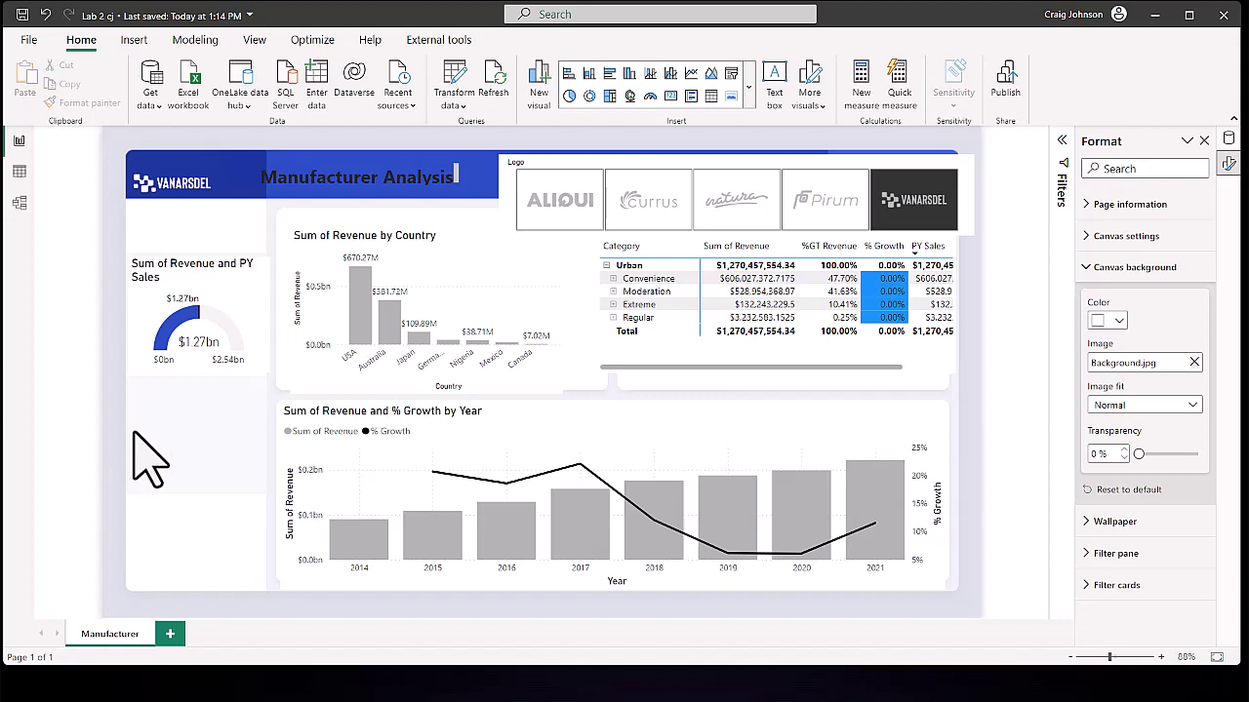
Step: Narrow the revenue by year chart from its left edge and shrink the revenue by country chart to height 211 and width 389
click(293, 418)
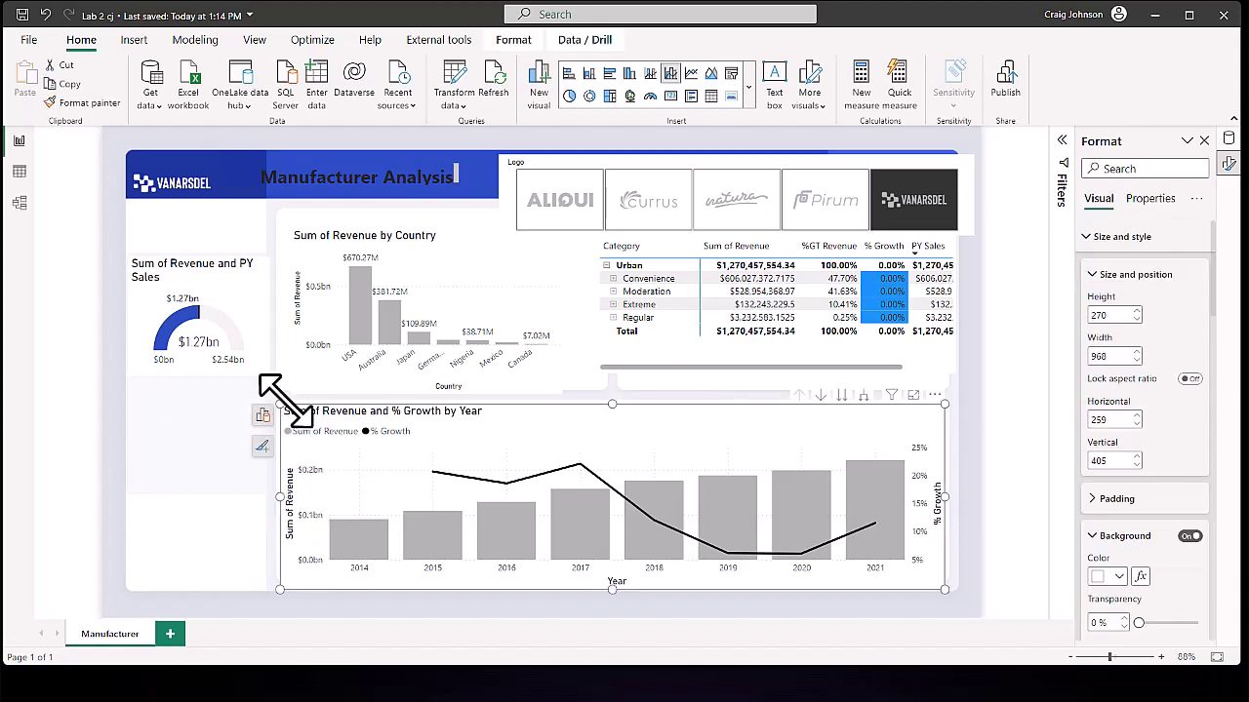
drag(280, 403, 413, 400)
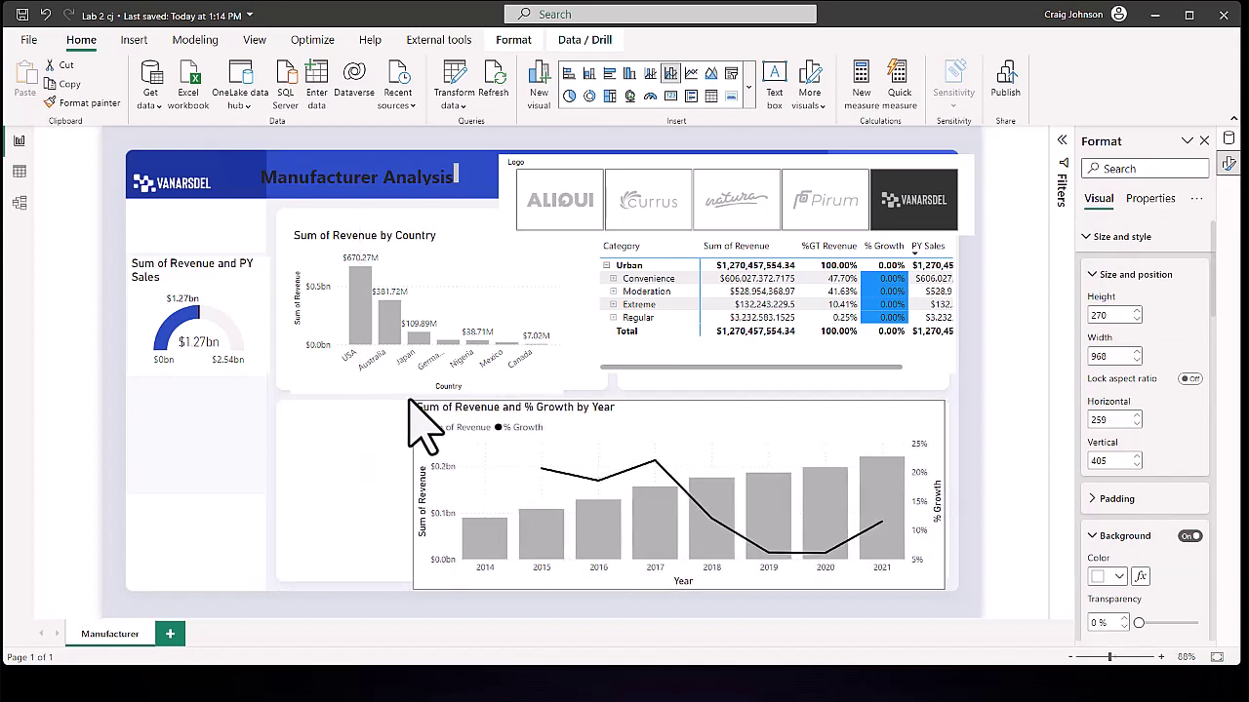
click(330, 383)
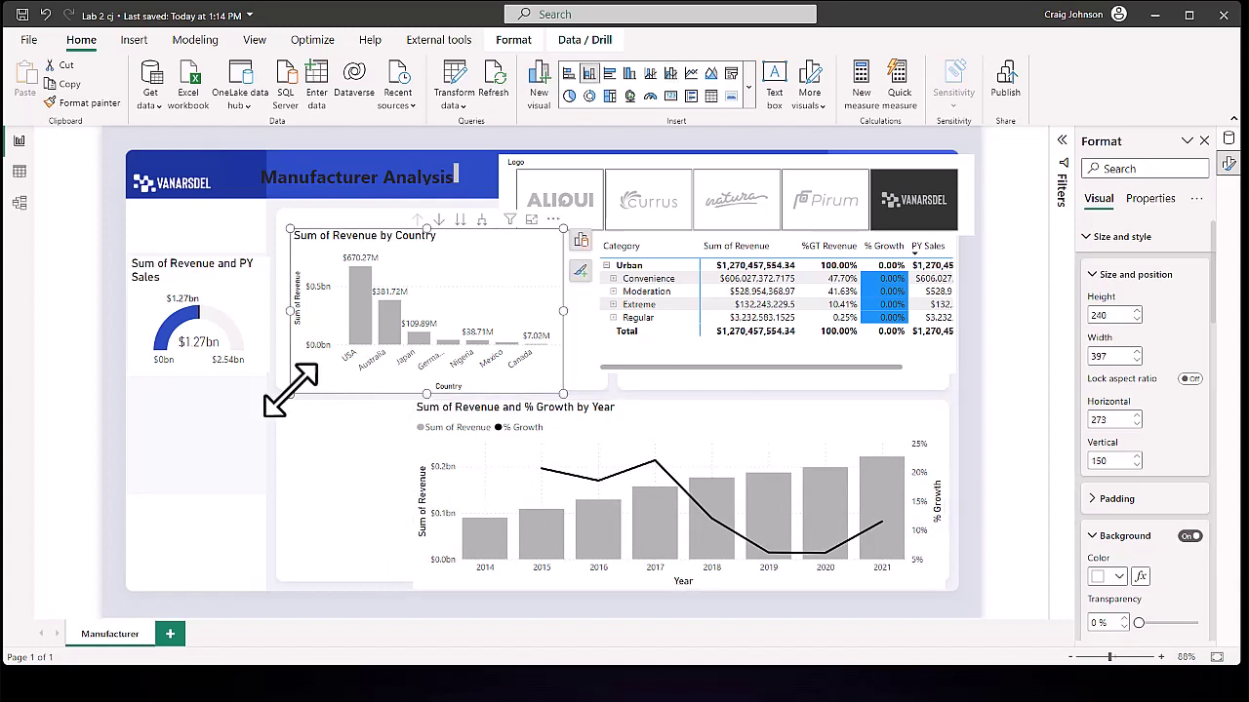
drag(288, 396, 296, 374)
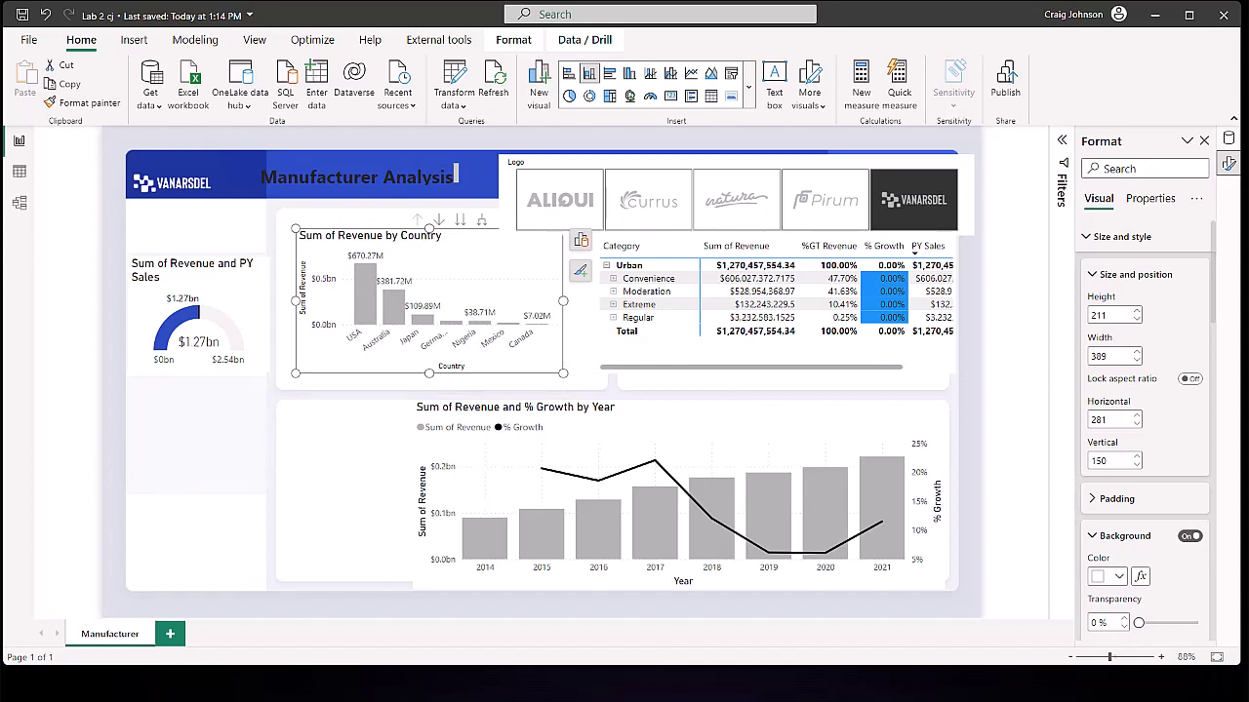
Step: Search the Power BI visuals store for "play axis" and add the Play Axis (Dynamic Slicer) visual to the report
click(748, 86)
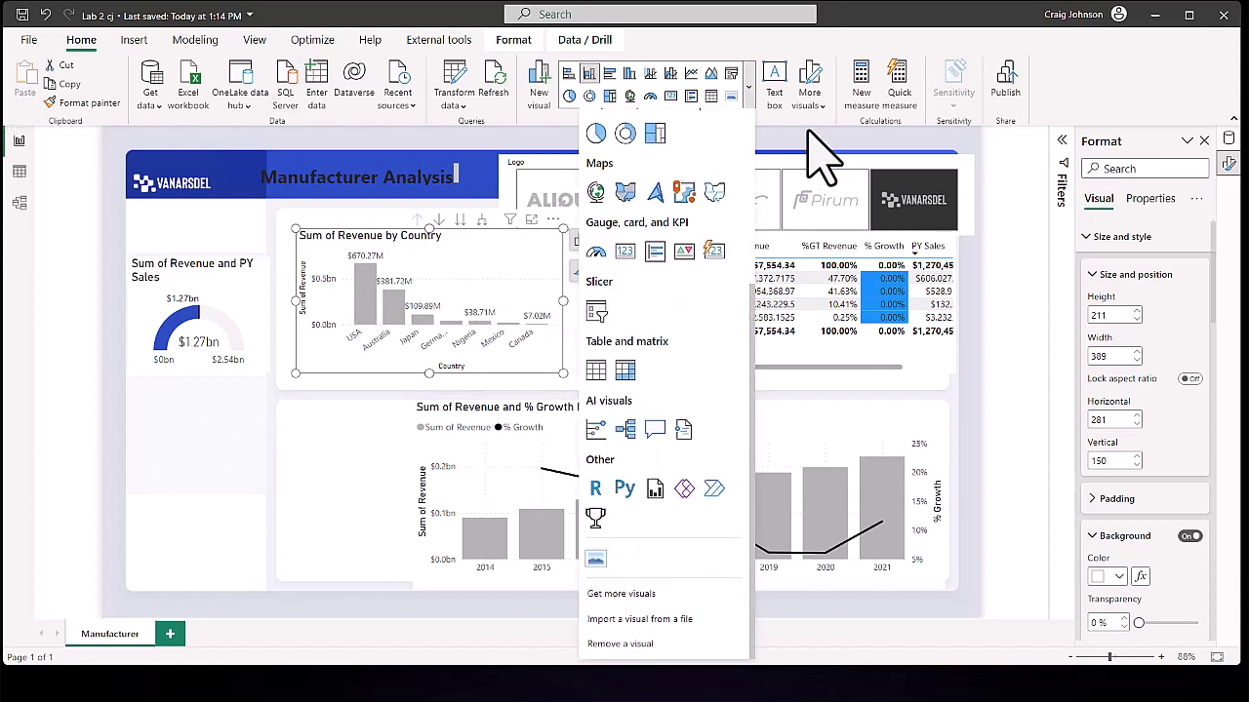
click(806, 161)
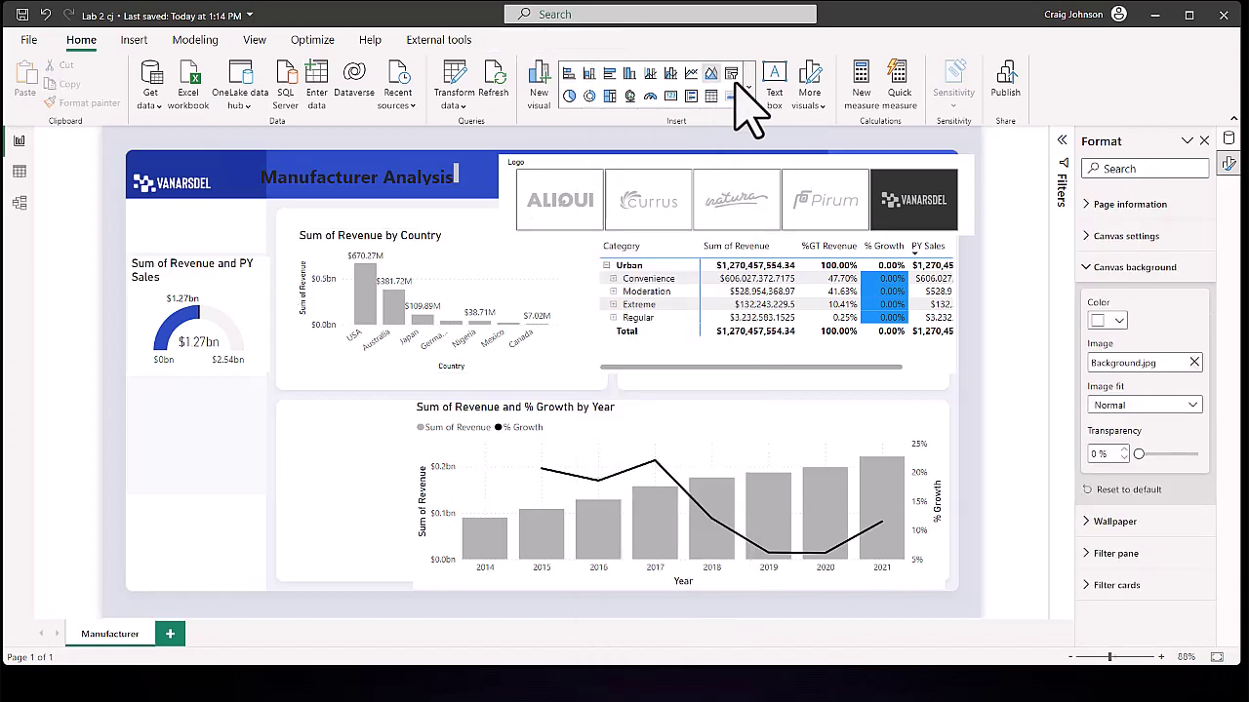
click(749, 87)
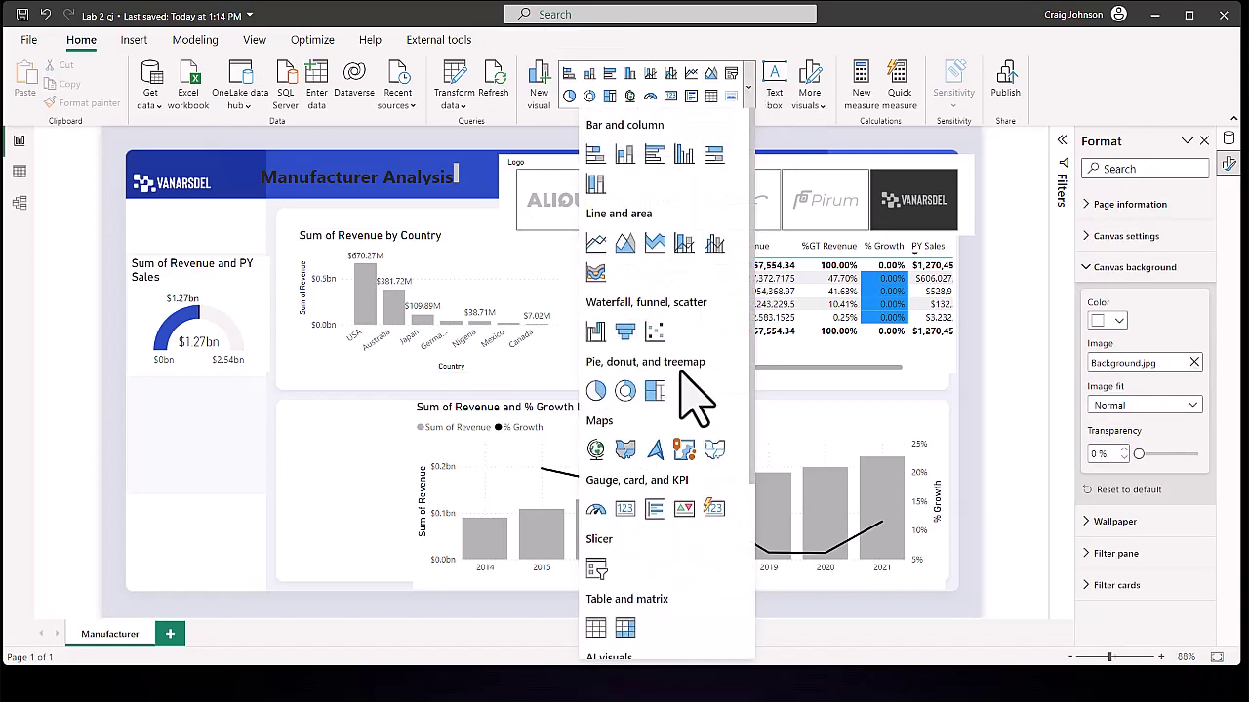
scroll(683, 400, down, 5)
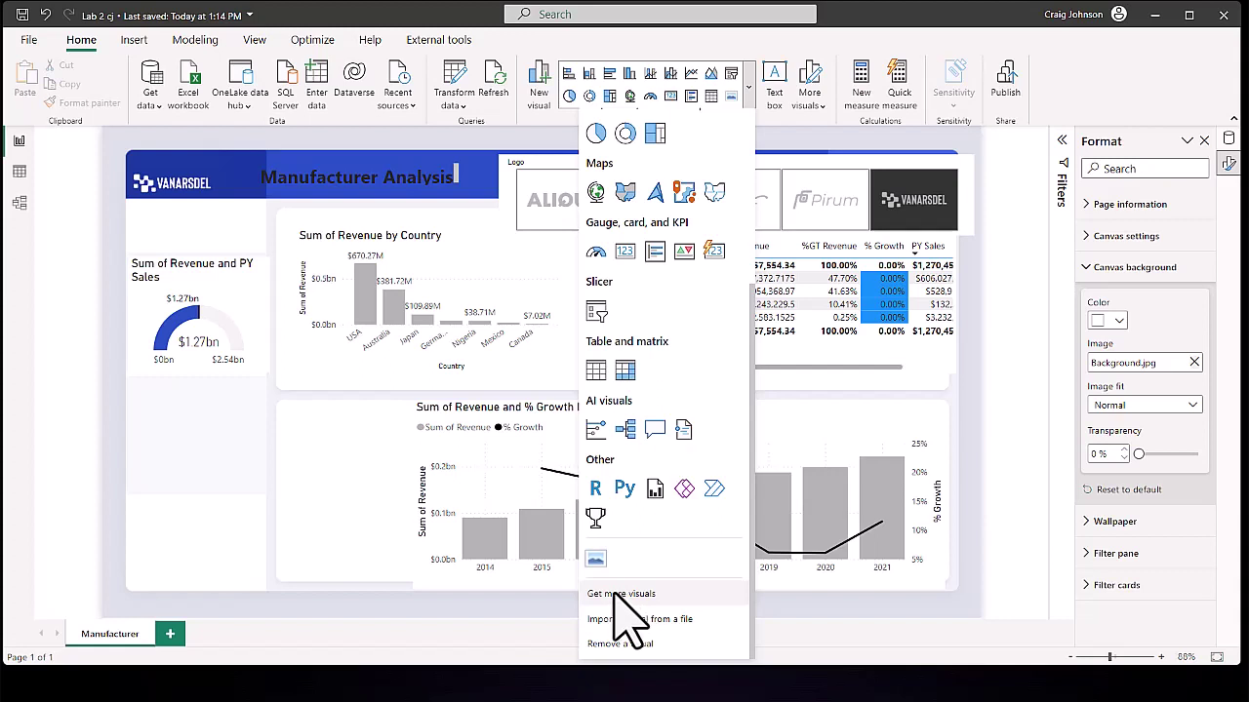
key(Escape)
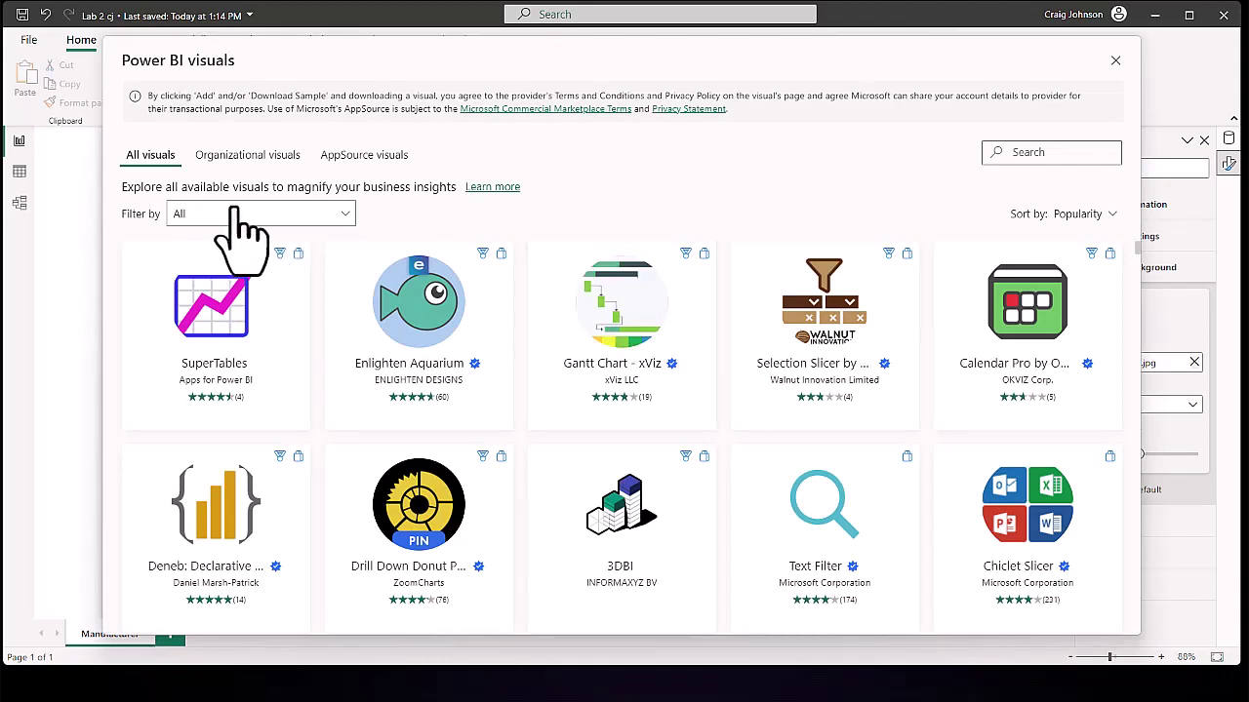
click(1009, 159)
text(play axis)
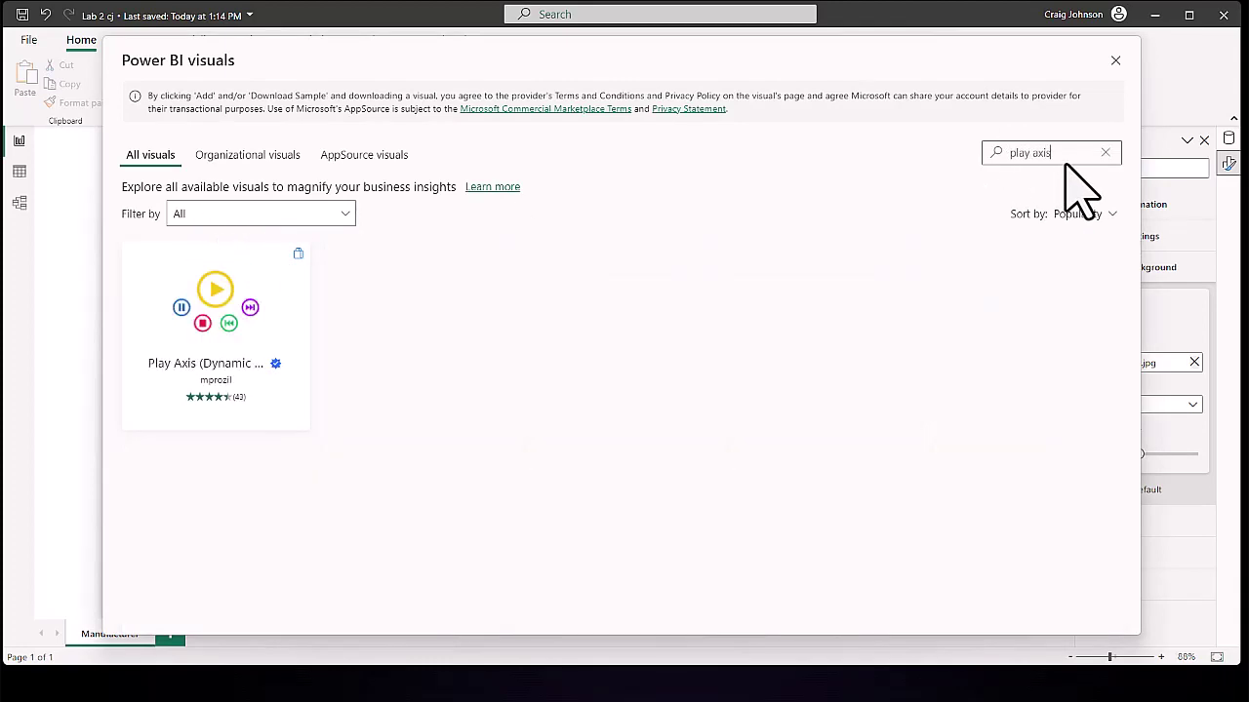
click(243, 332)
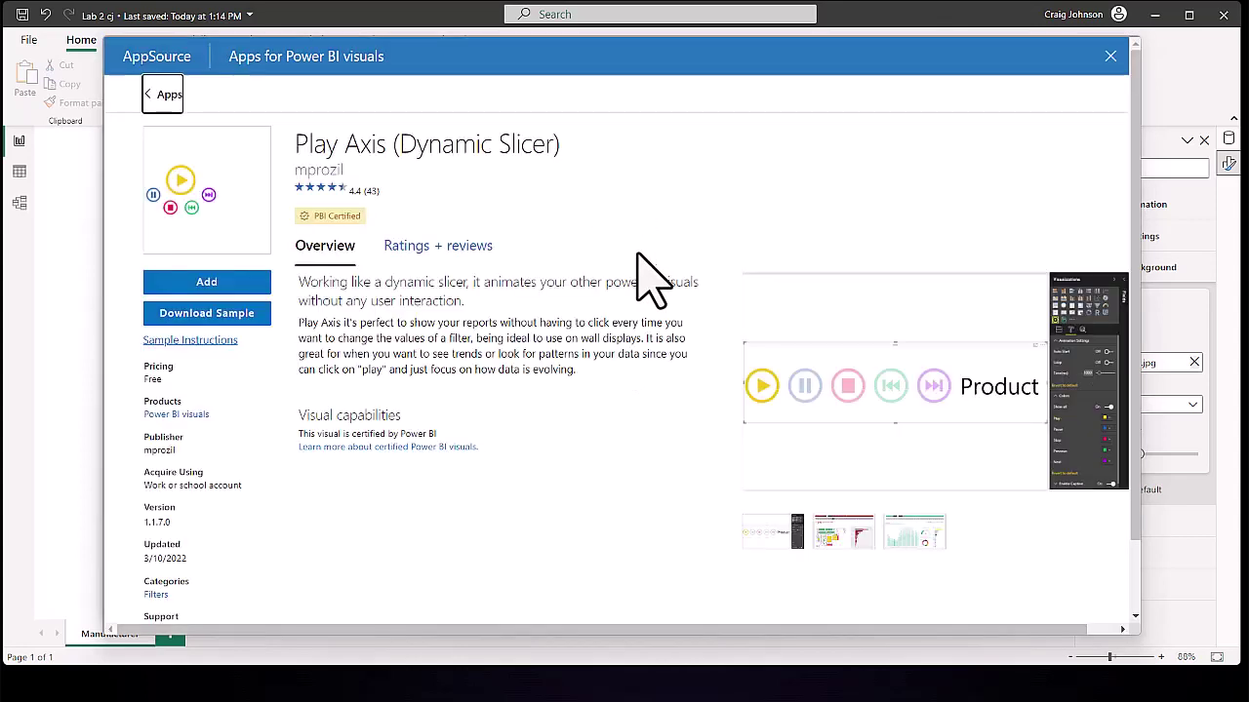
click(210, 284)
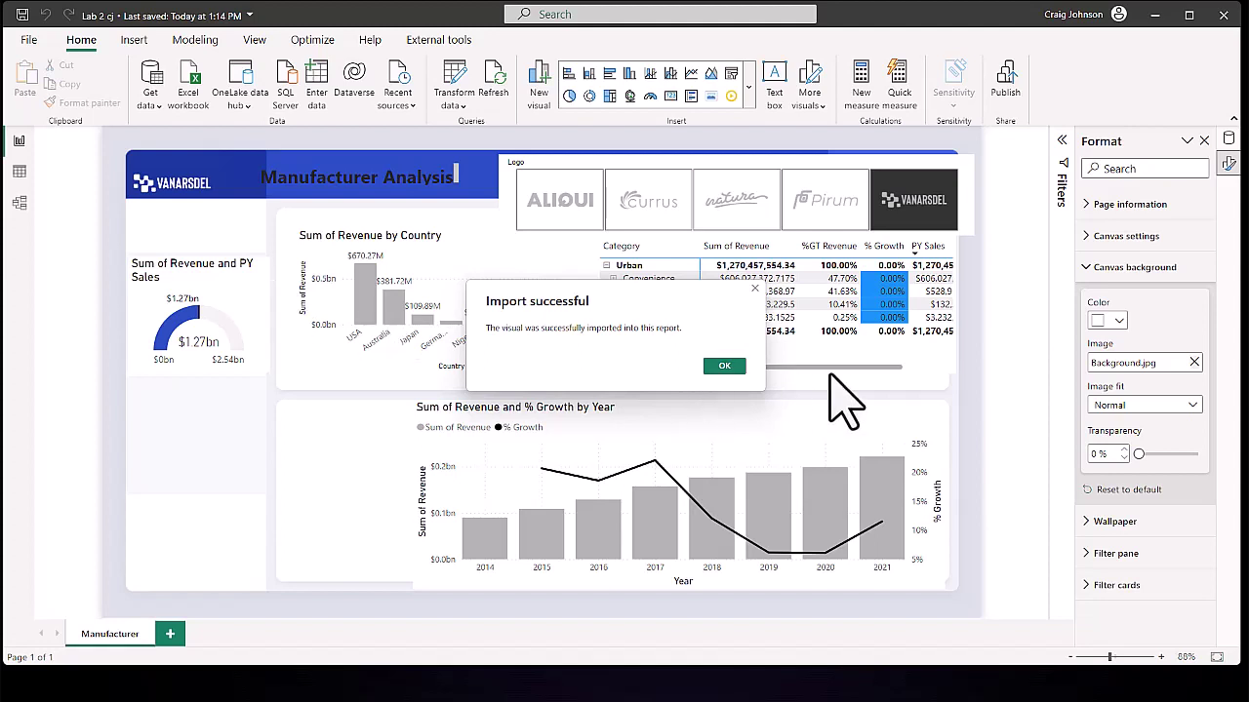
click(735, 365)
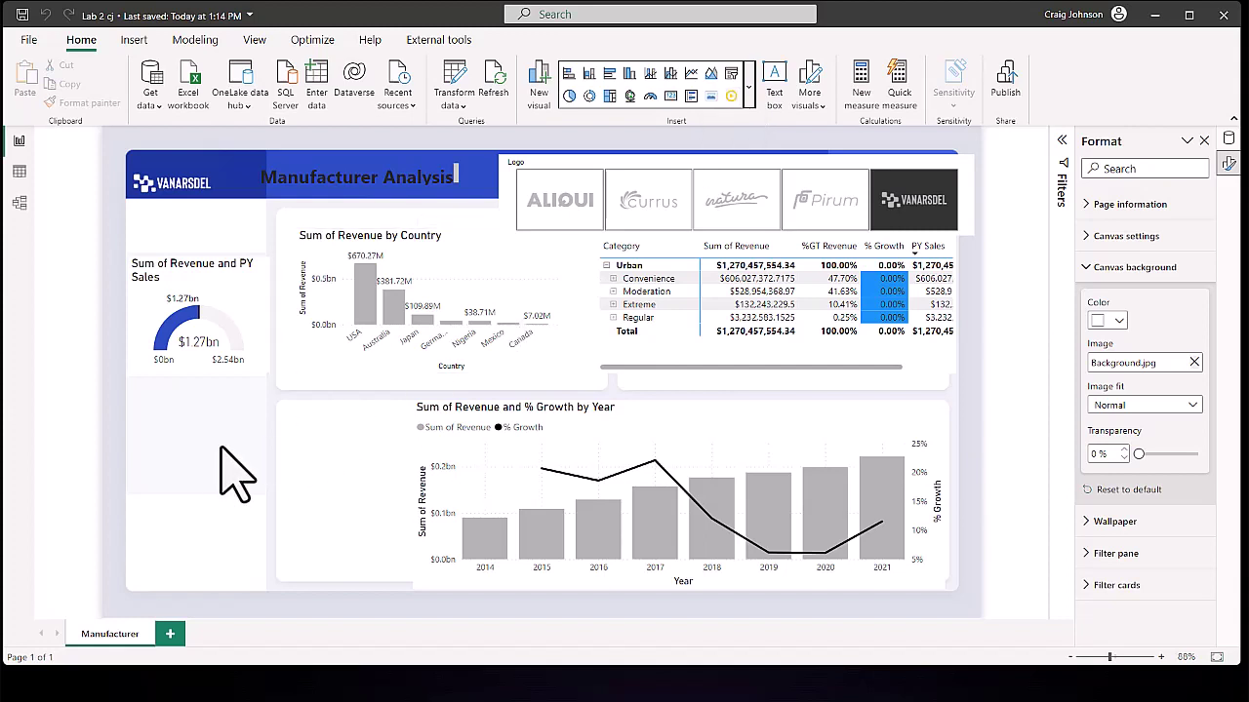
Step: Insert a Play Axis visual with the Date hierarchy as its field and resize it to fit below the revenue gauge
click(730, 96)
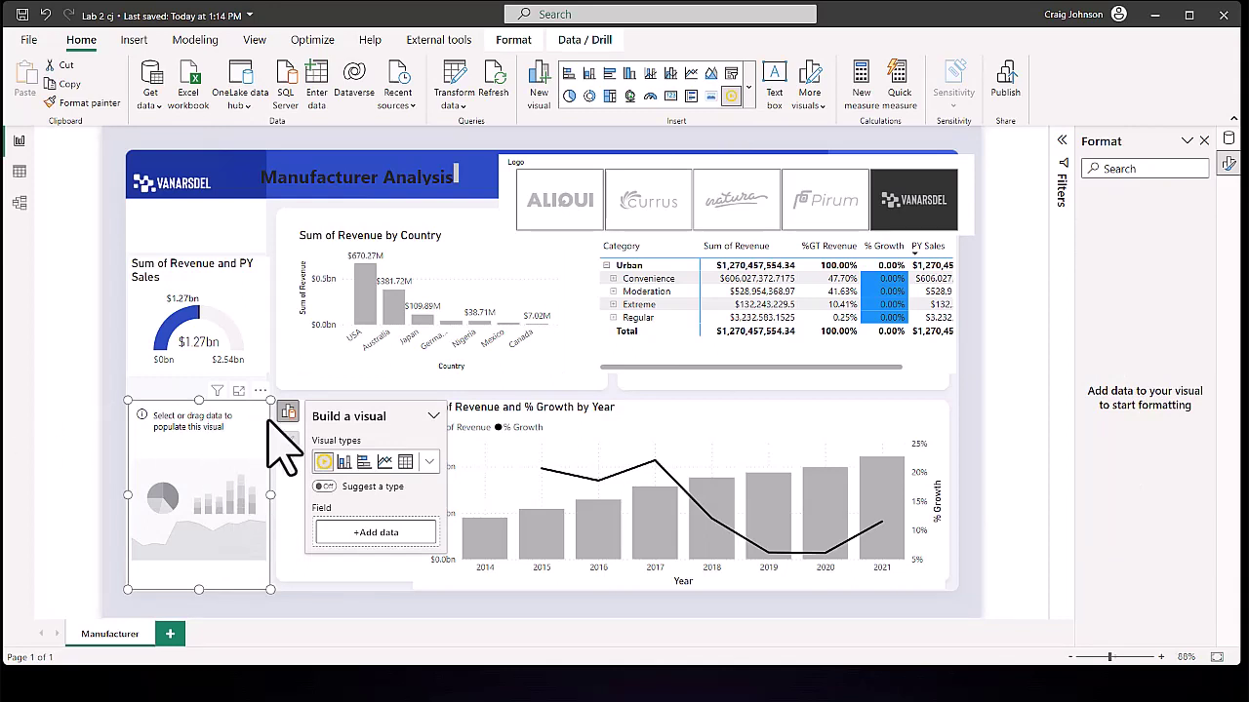
click(380, 537)
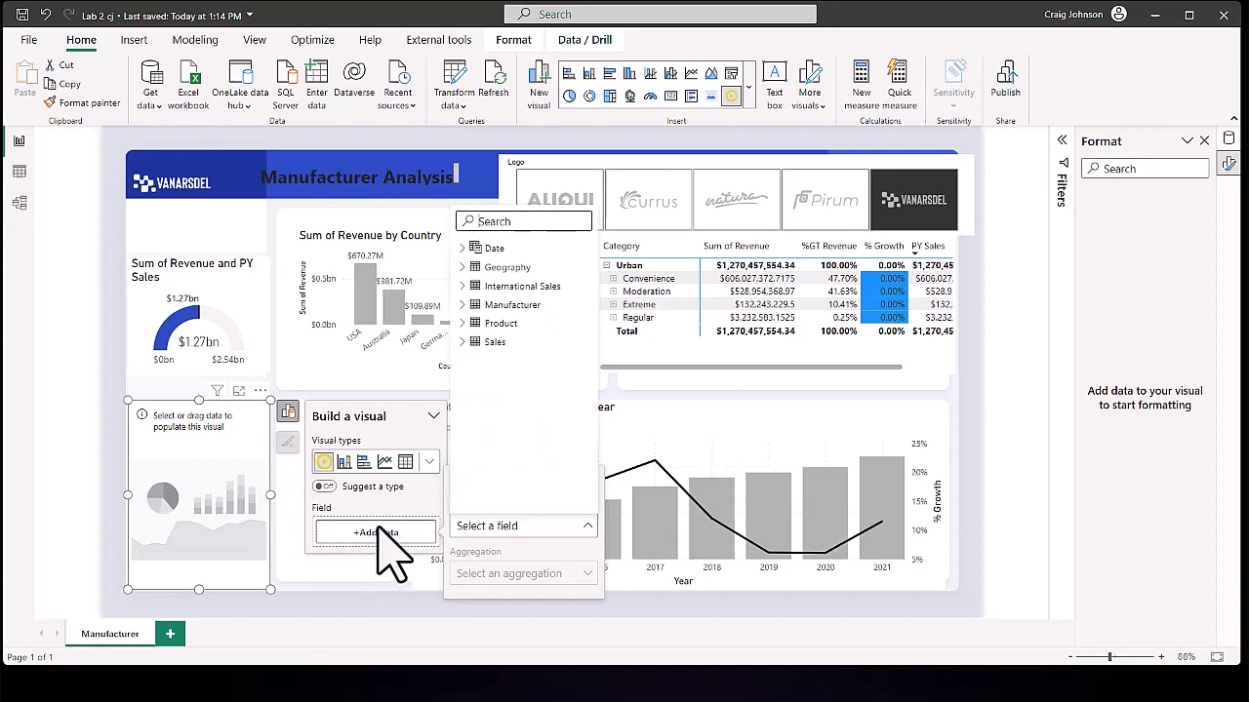
click(464, 249)
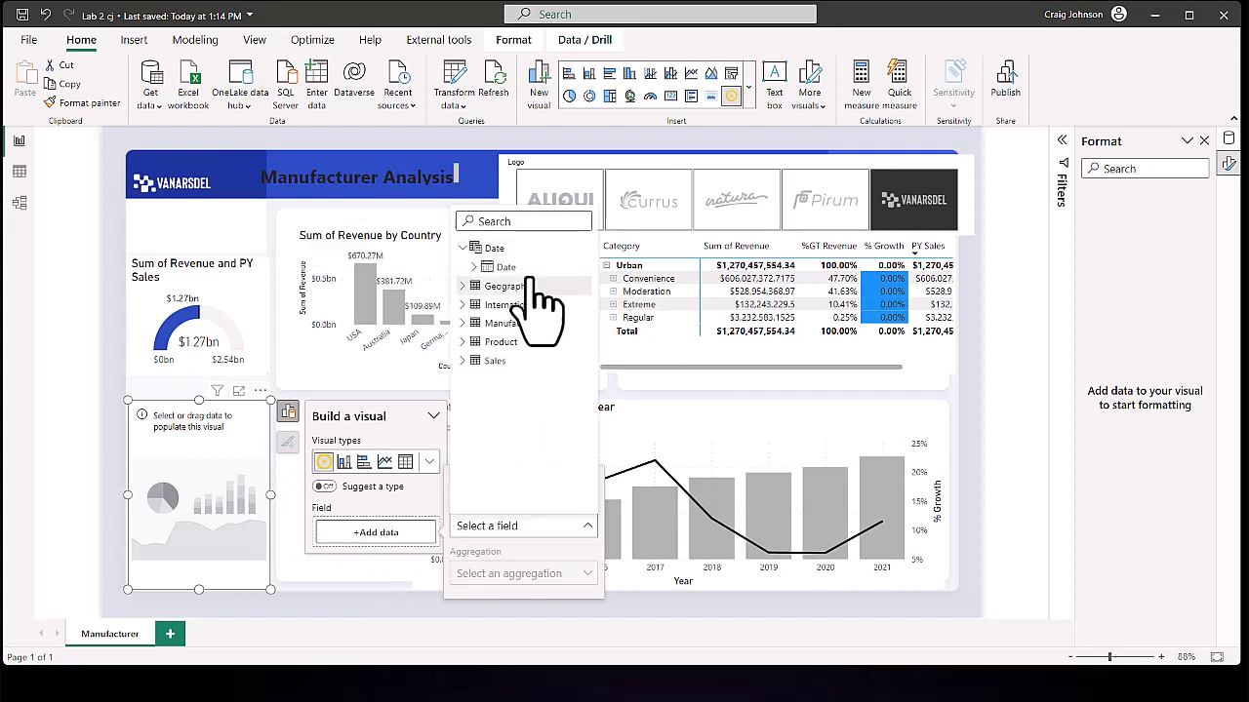
click(506, 267)
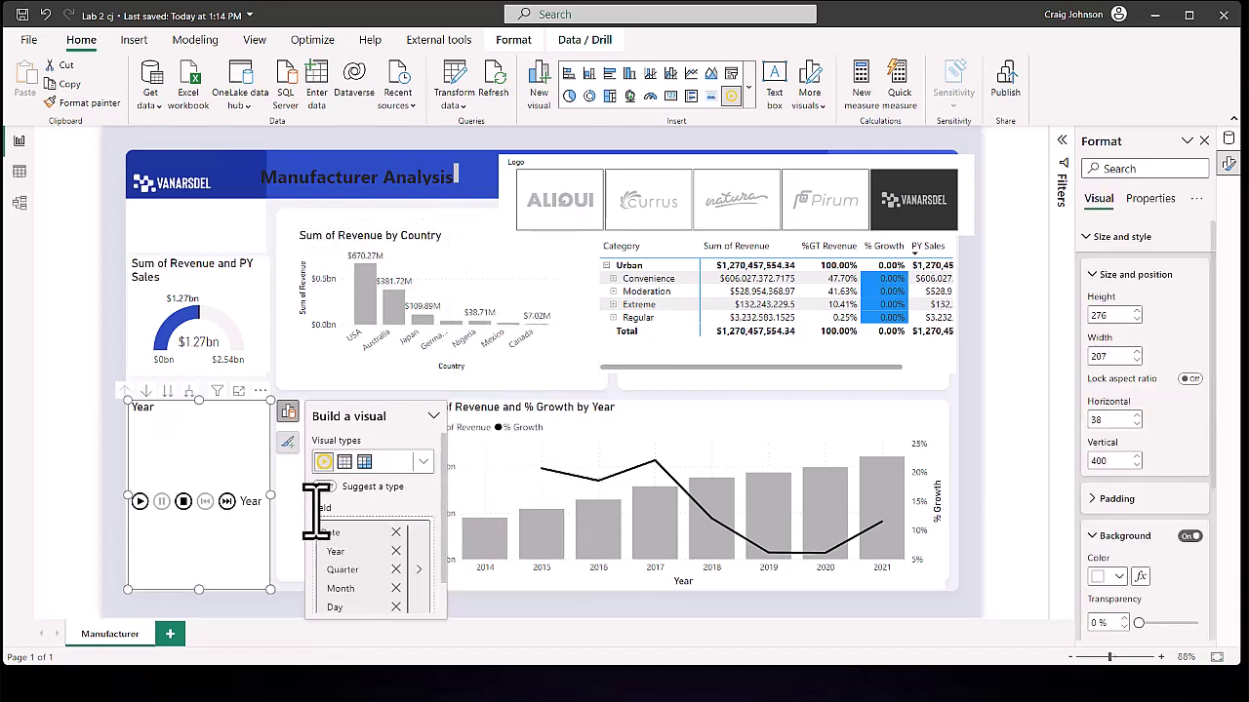
drag(270, 590, 341, 577)
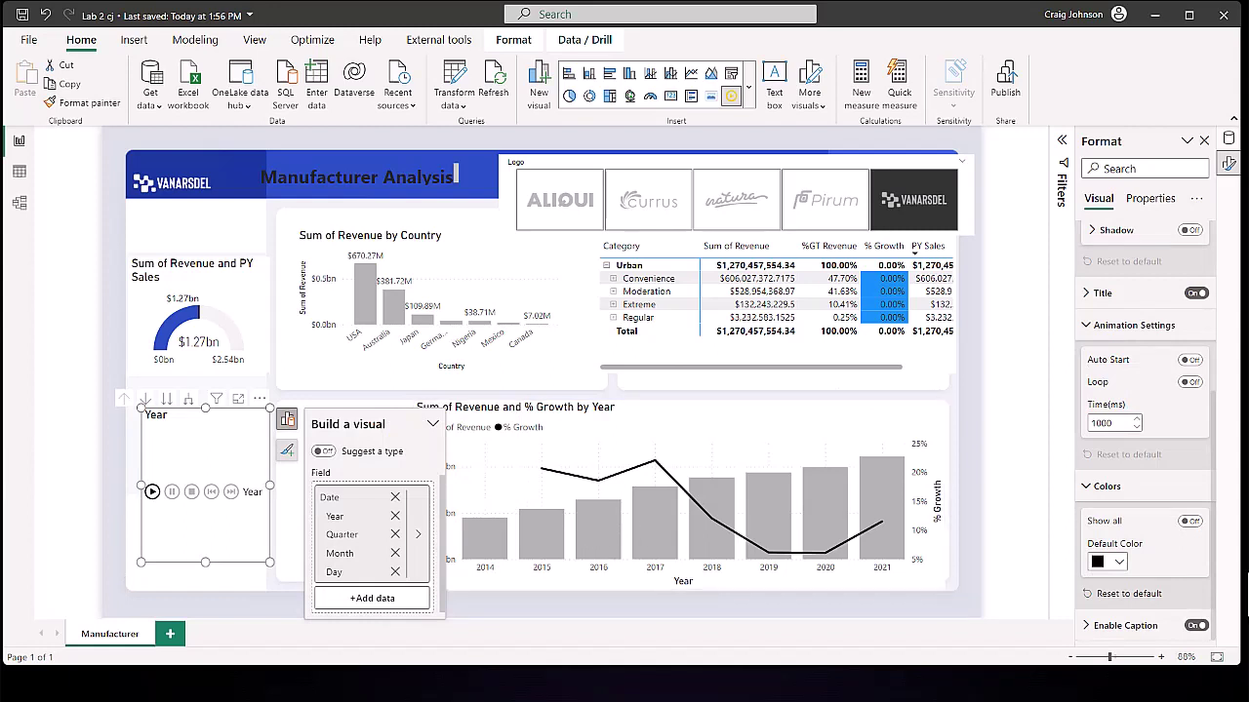
Step: Turn on Show all in the Play Axis color settings so each playback button has its own color
click(1189, 522)
scroll(1181, 597, down, 2)
scroll(1168, 576, down, 1)
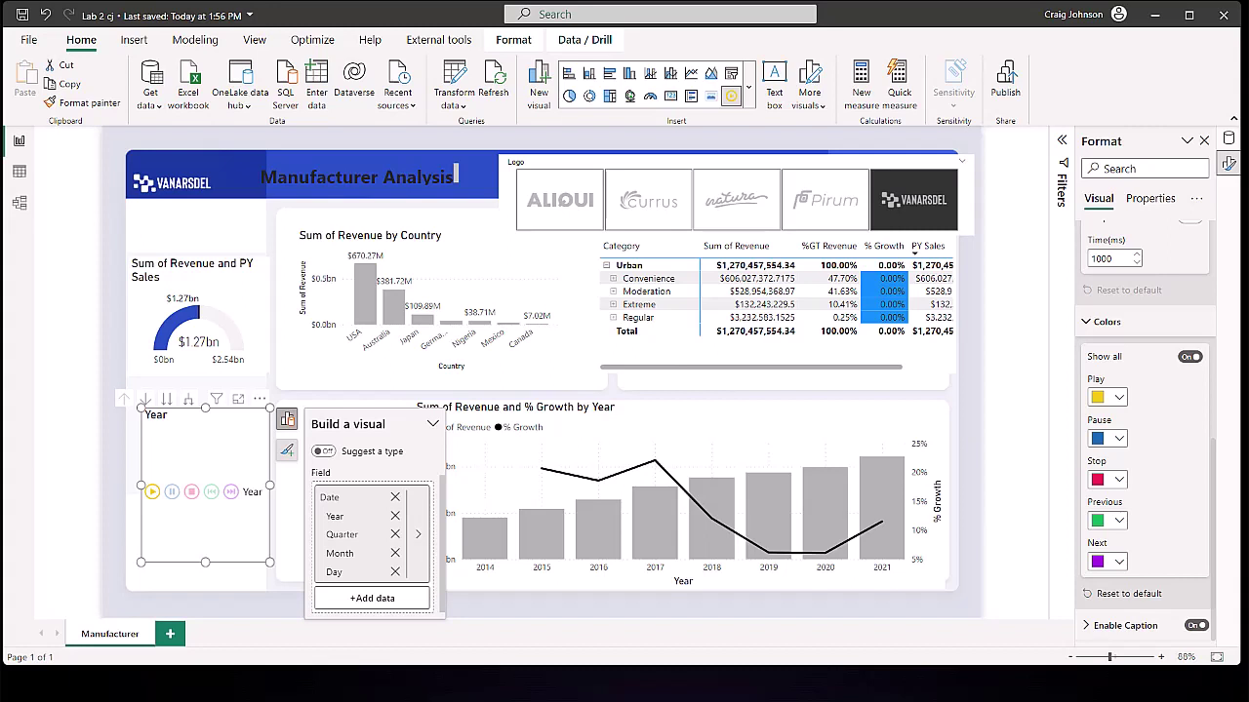
Step: Add a bookmark of the current report page and name it "Initial State"
click(254, 40)
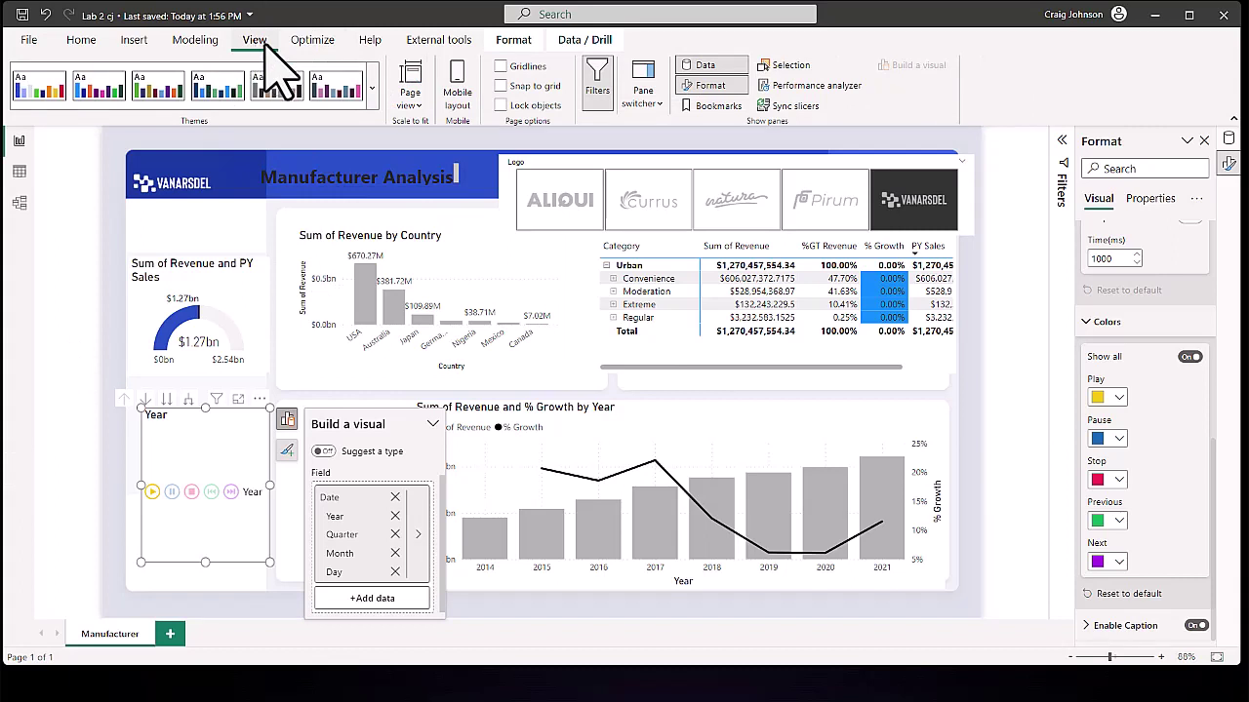
click(715, 109)
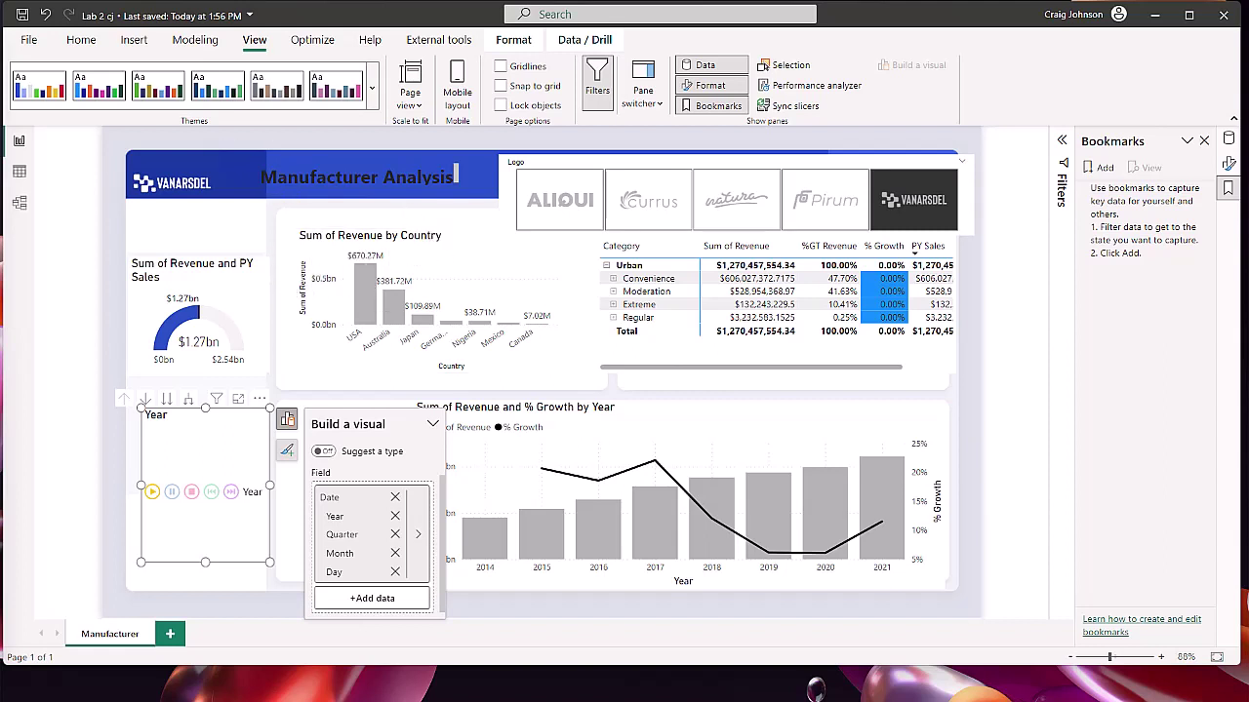
click(1102, 168)
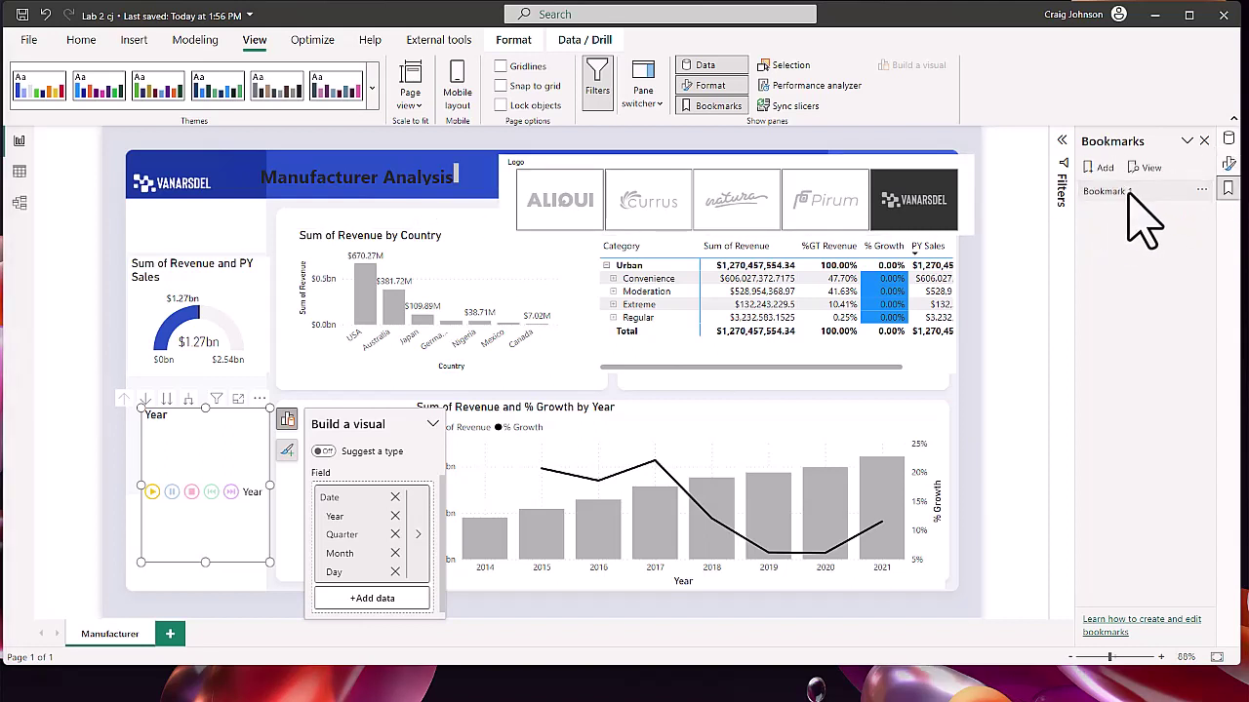
double_click(1128, 193)
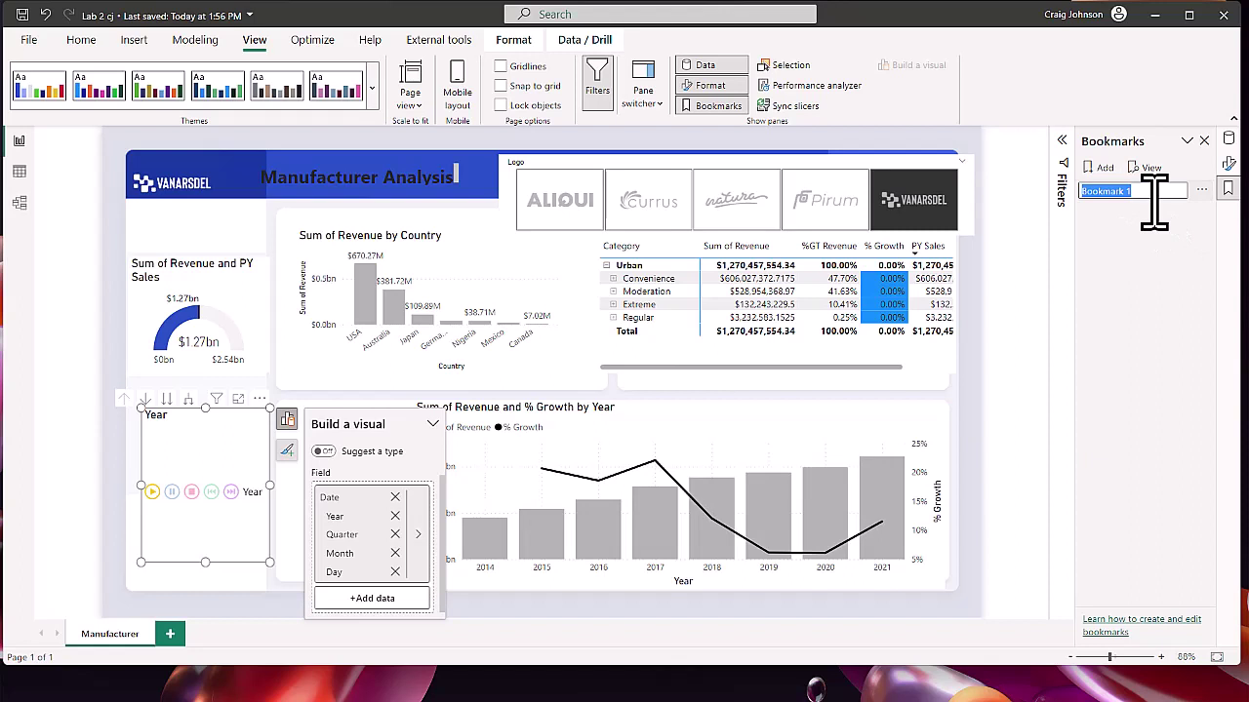
text(Initial State)
key(Return)
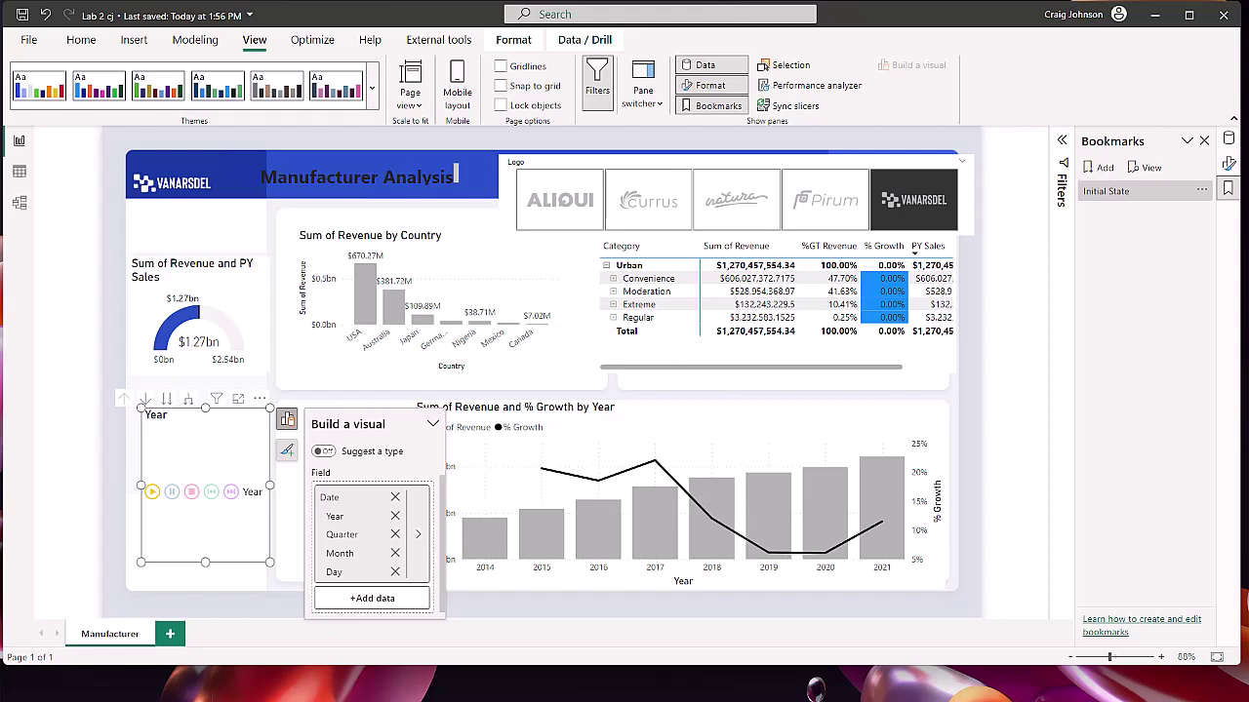
Step: Cross-filter the page by the USA column in the revenue by country chart and put that chart in Spotlight
click(507, 273)
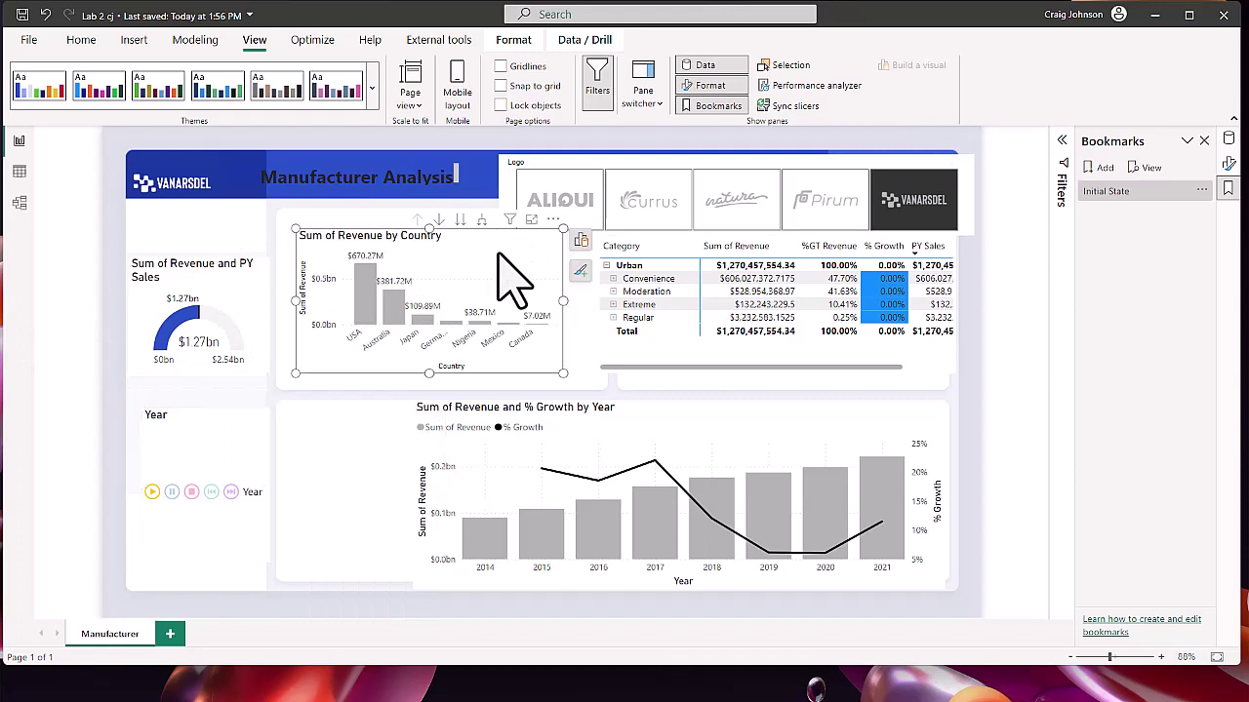
click(368, 293)
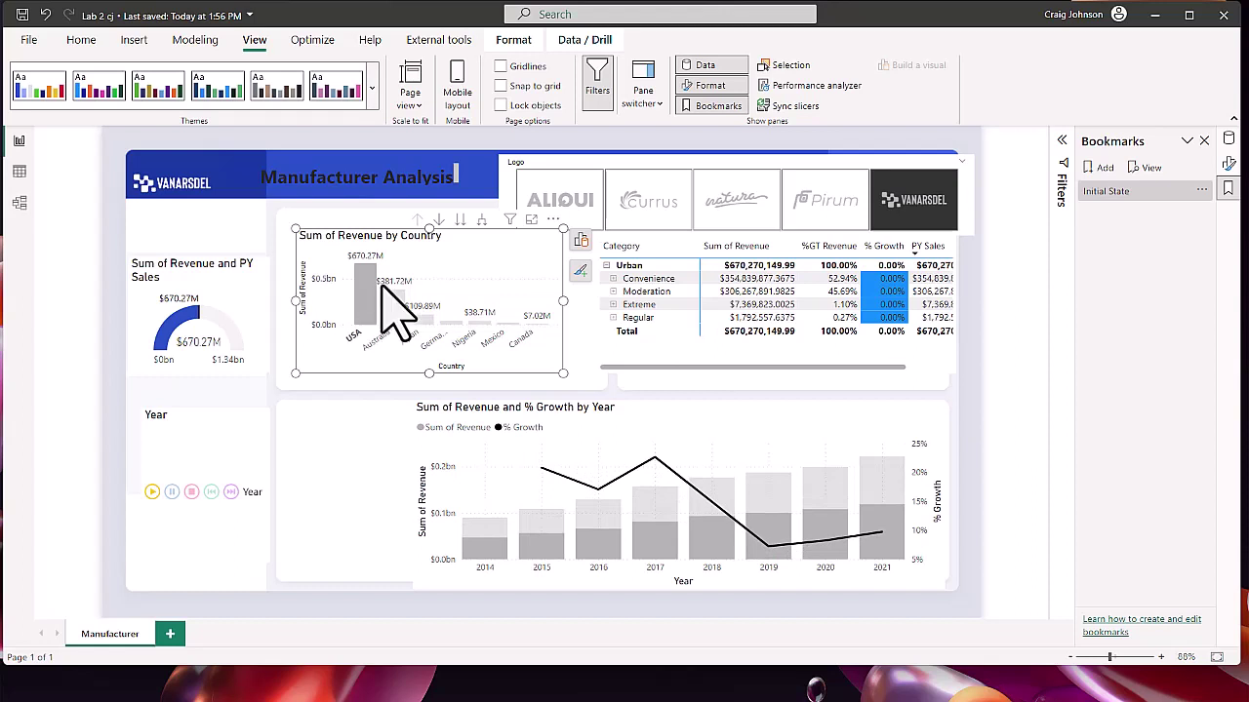
click(363, 292)
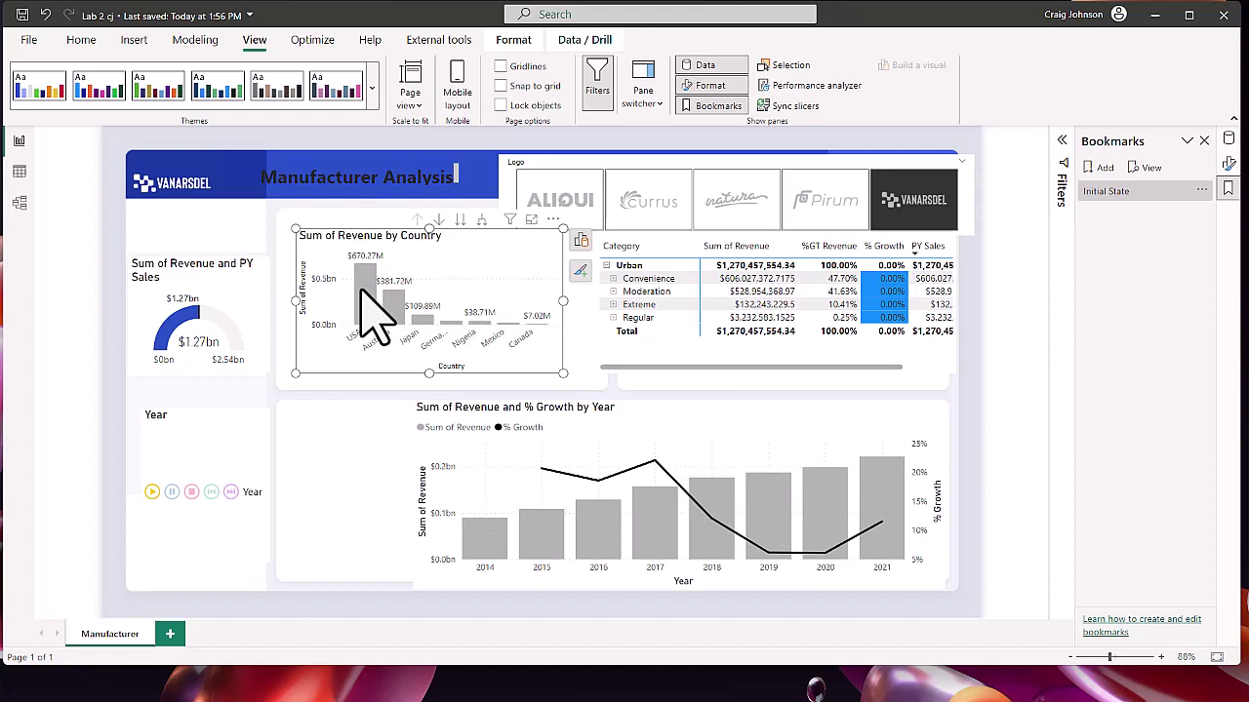
click(363, 293)
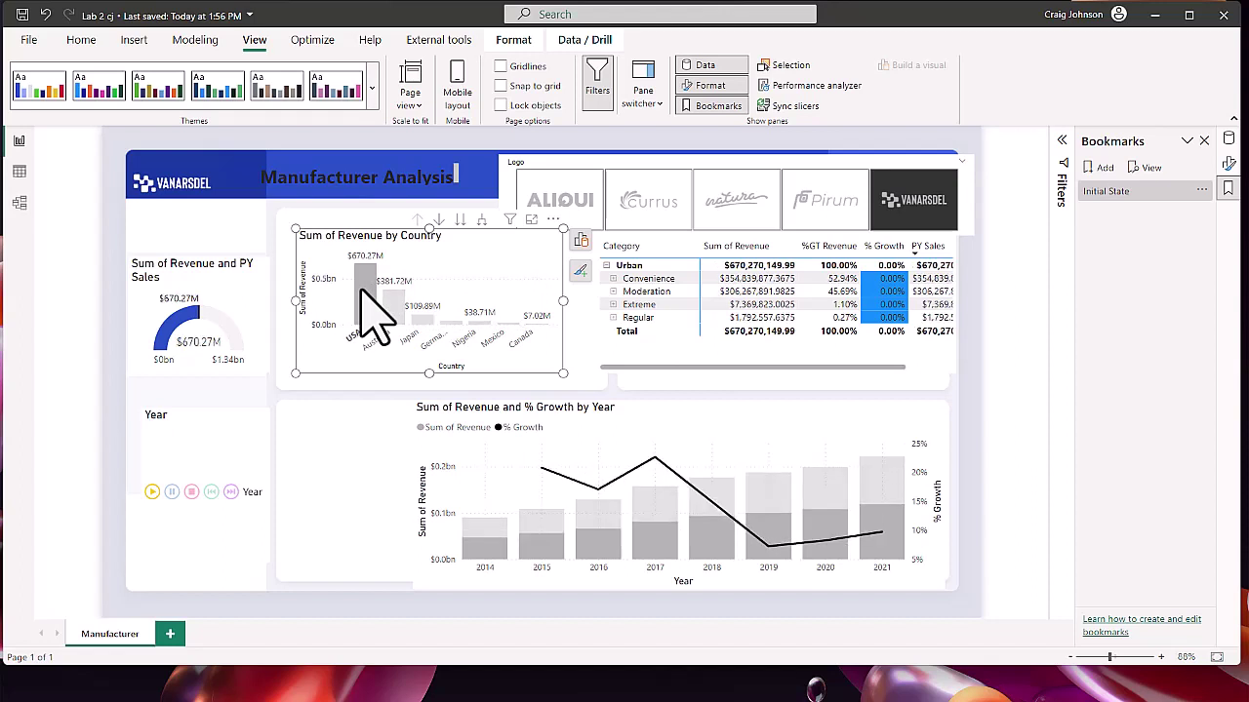
click(553, 219)
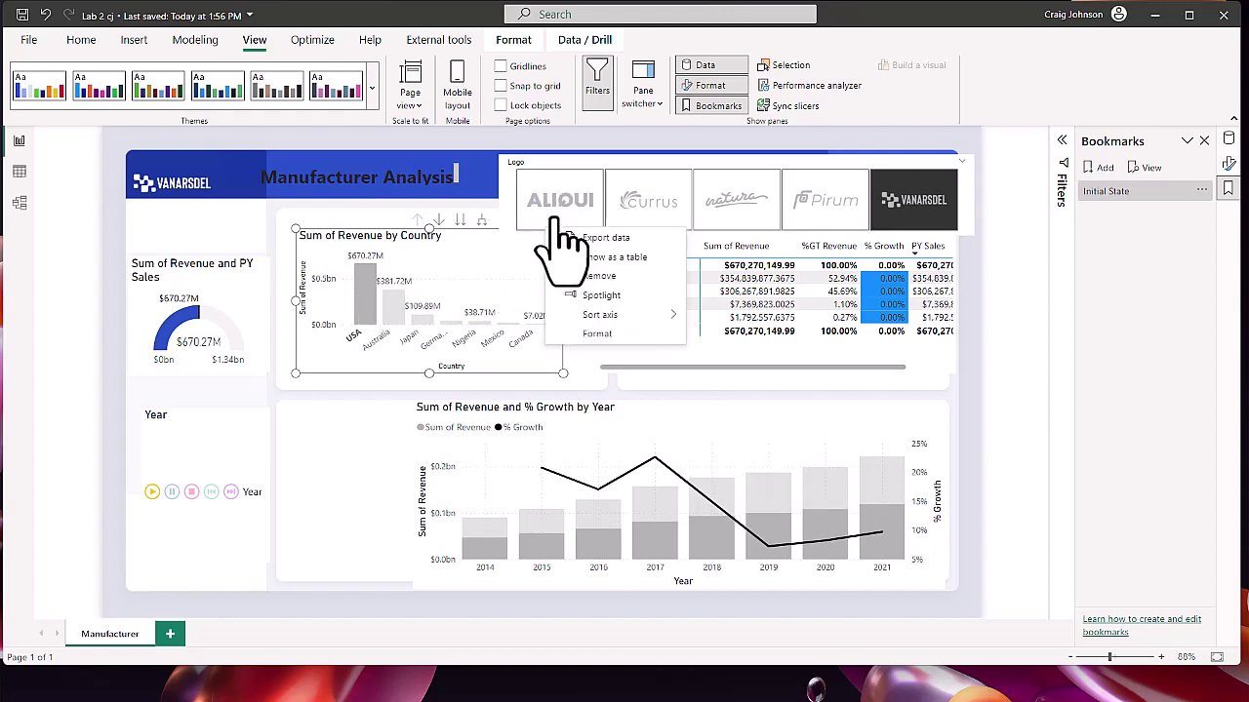
click(597, 294)
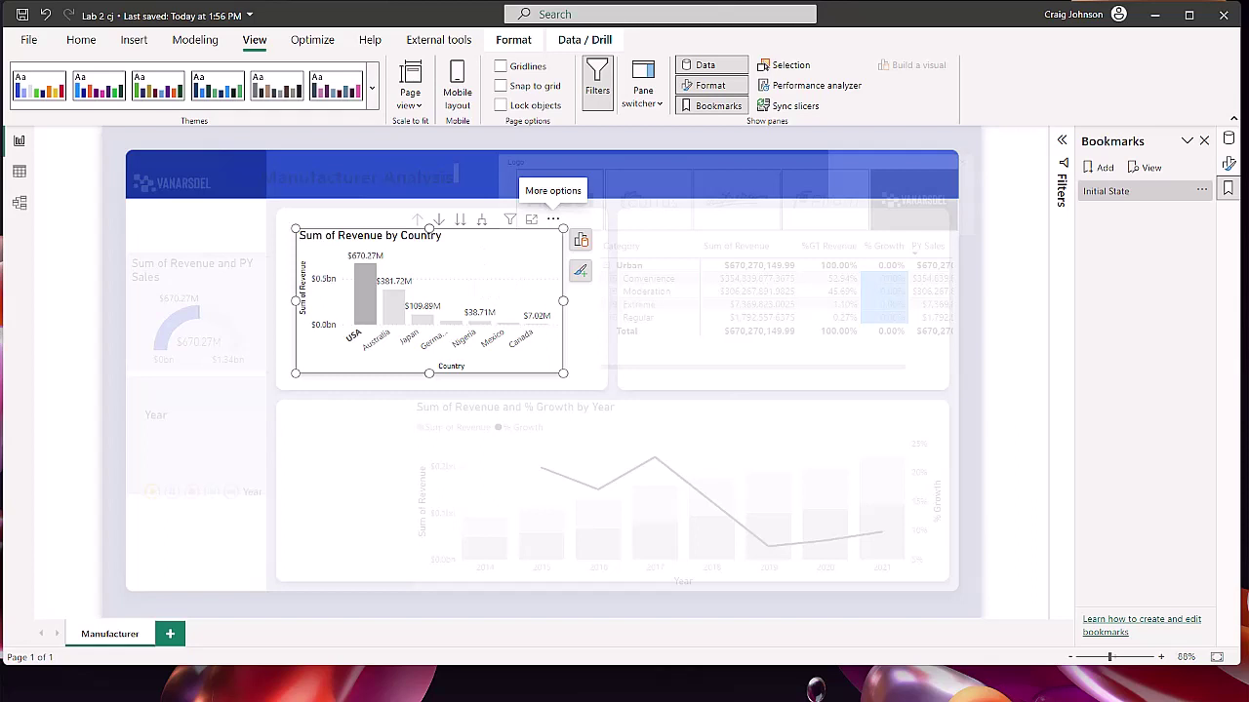
Step: Add a bookmark of the spotlighted USA view and name it "USA Revenue"
click(1105, 166)
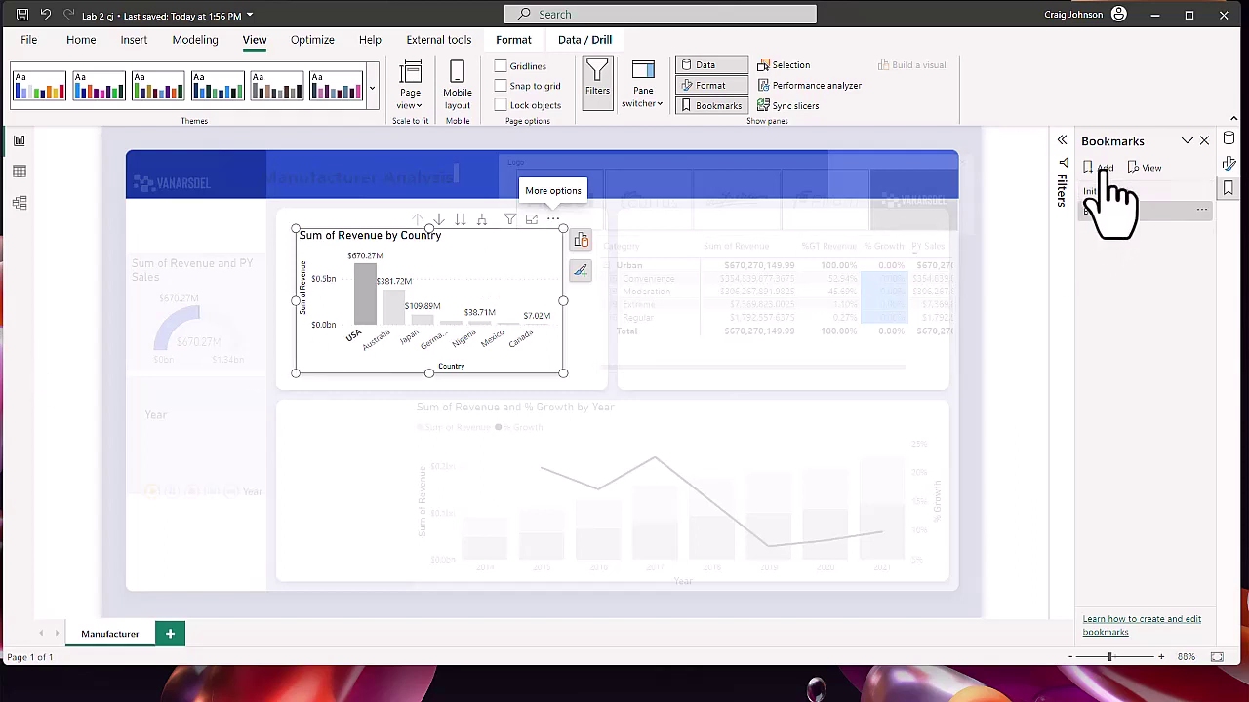
double_click(1110, 210)
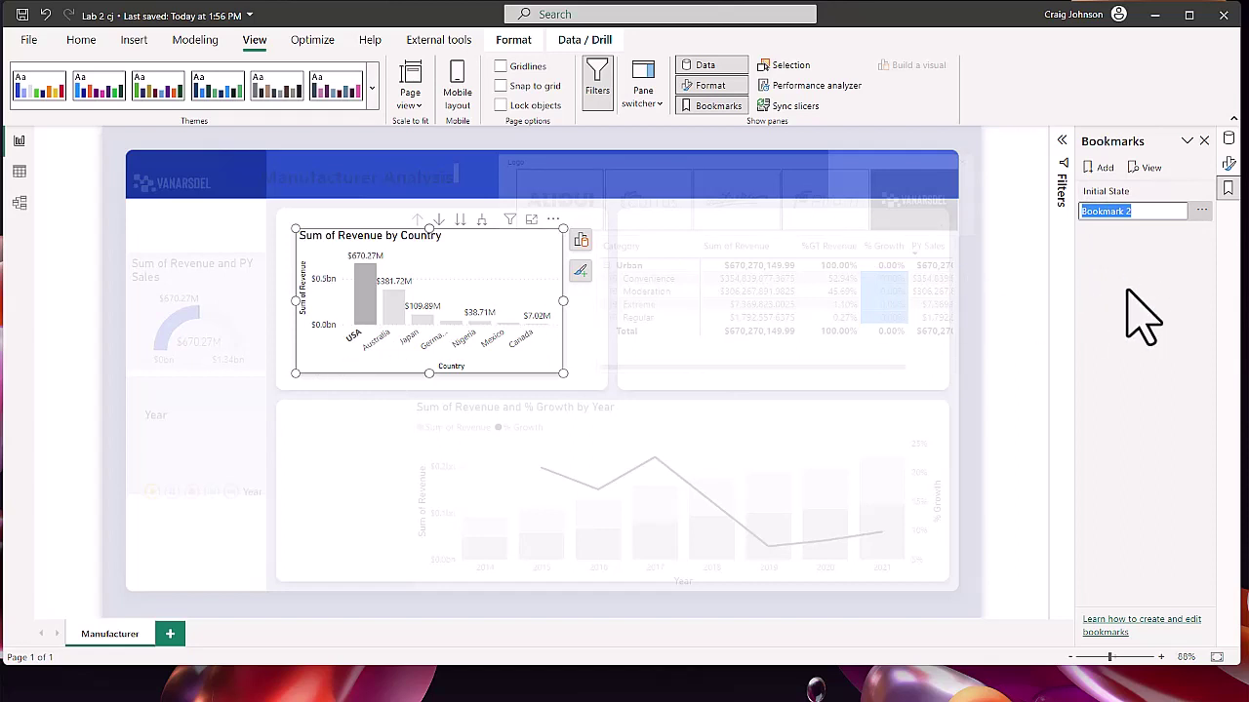
text(USA Revenue)
key(Return)
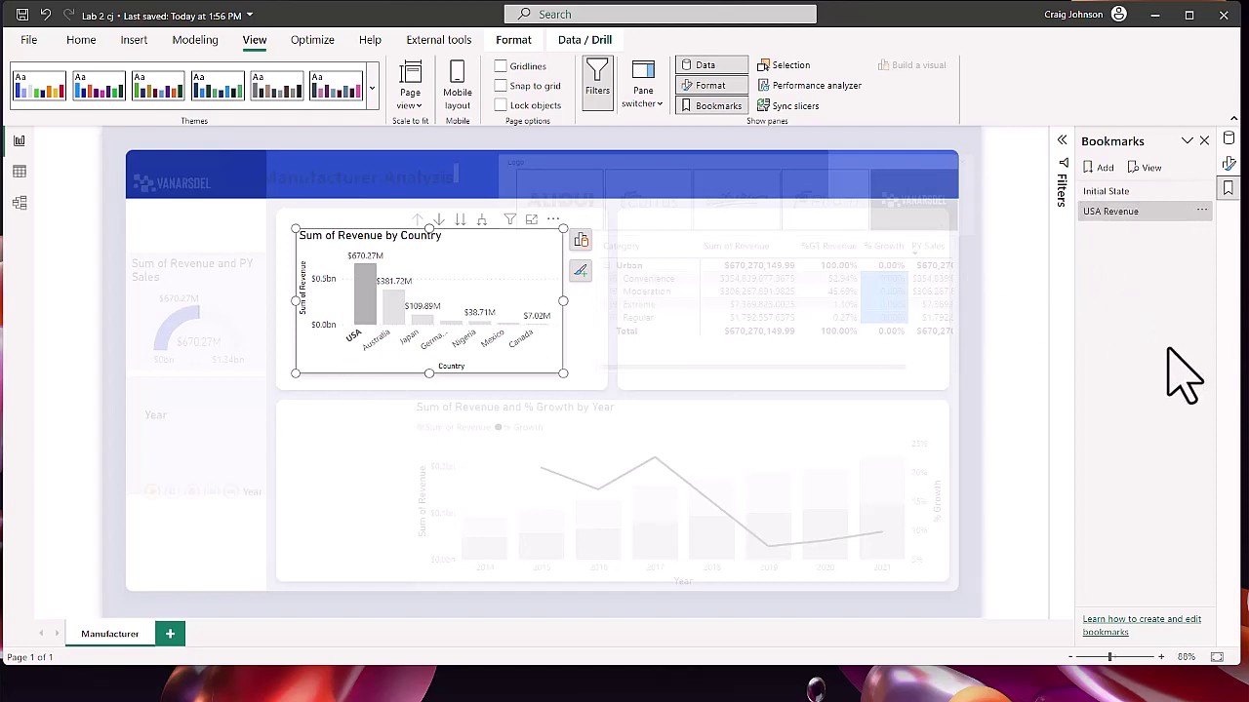
Step: Test the bookmarks by applying Initial State and USA Revenue in turn, and clear the spotlight
click(1112, 191)
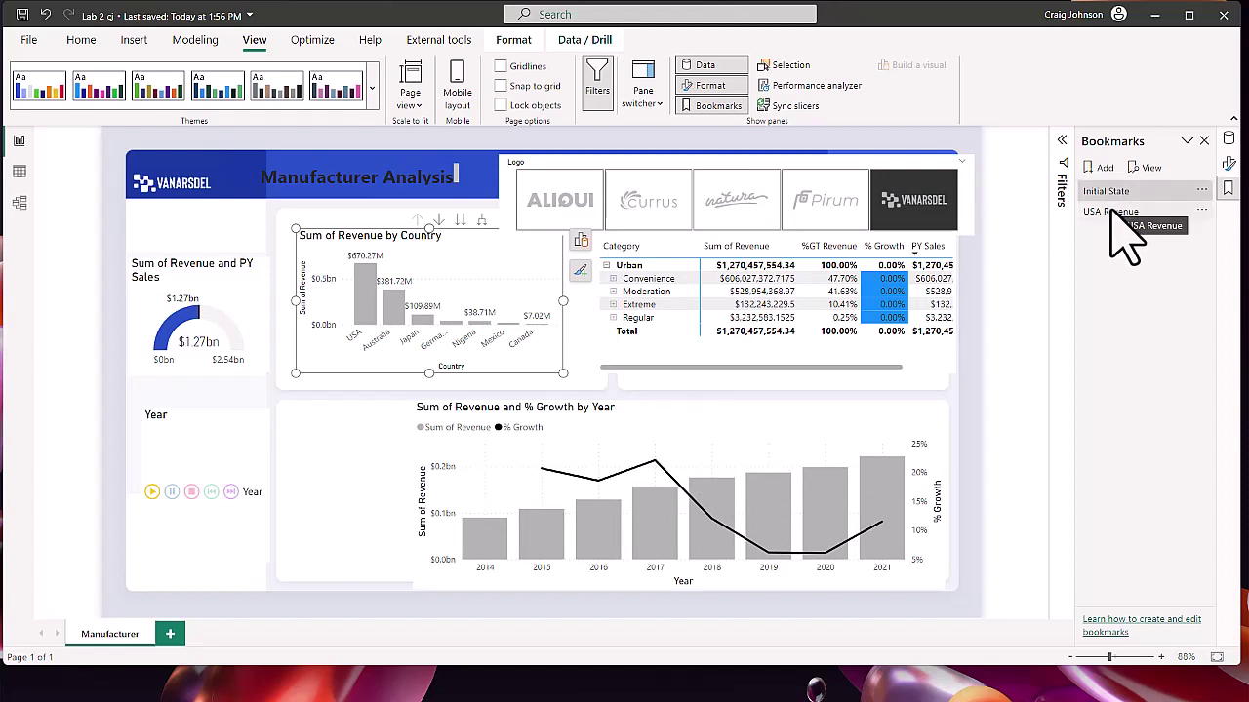
click(1110, 211)
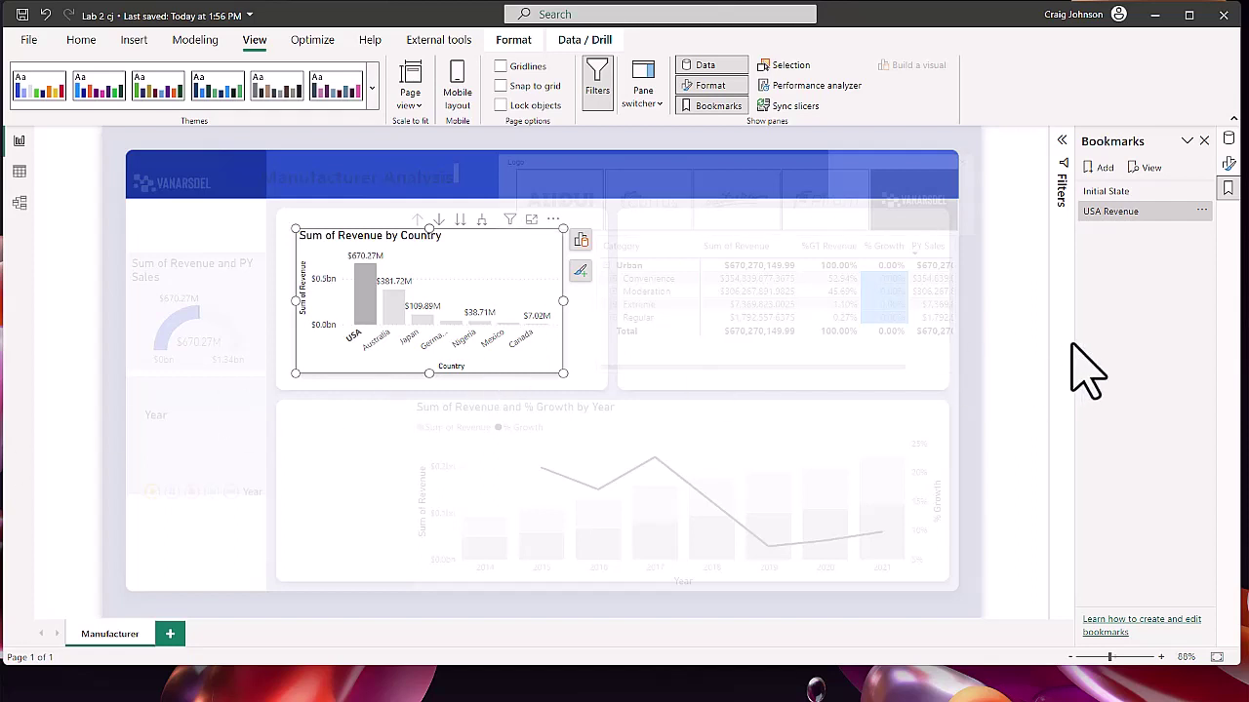
click(1045, 361)
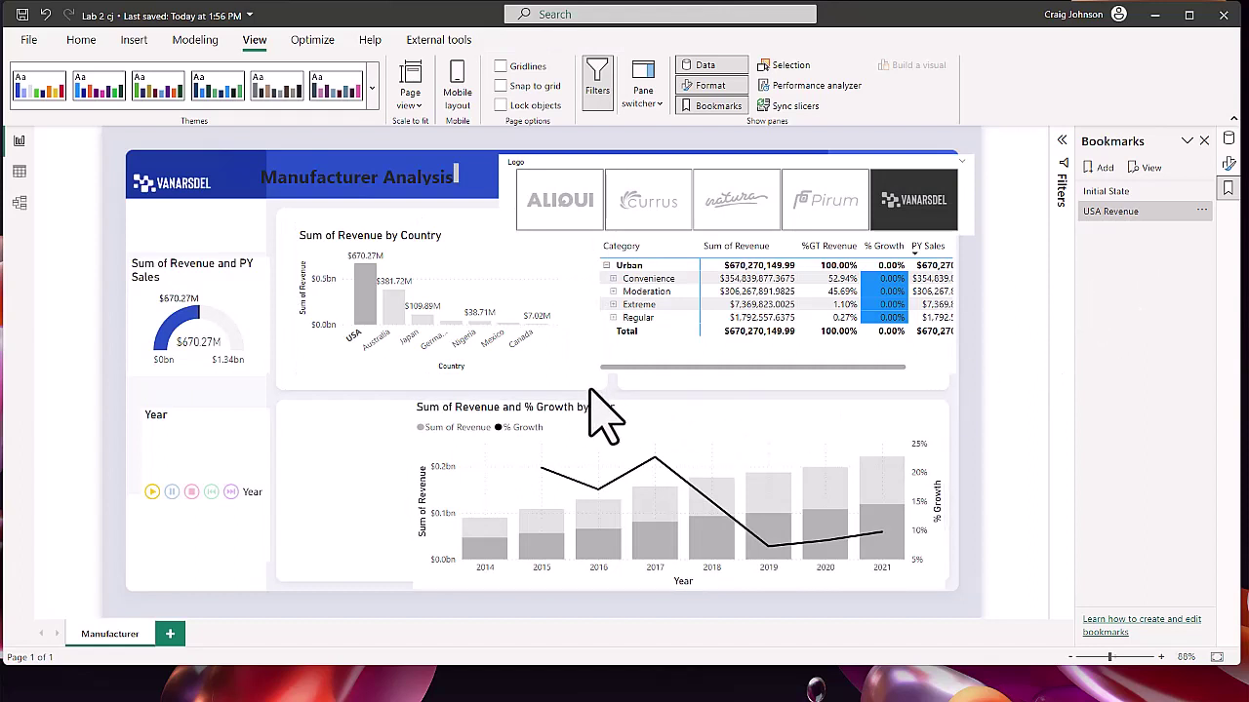
Step: Cross-filter the page by the Australia column in the revenue by country chart and bookmark that view as "Australia Revenue"
click(394, 312)
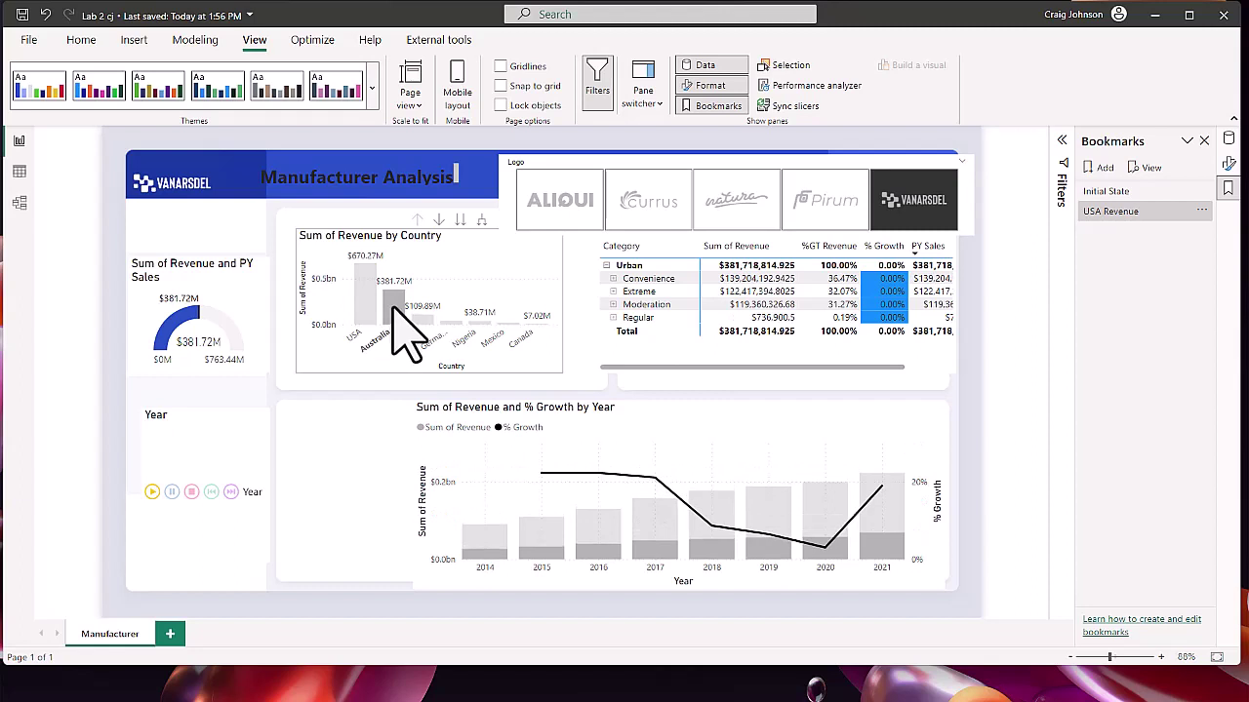
click(1105, 168)
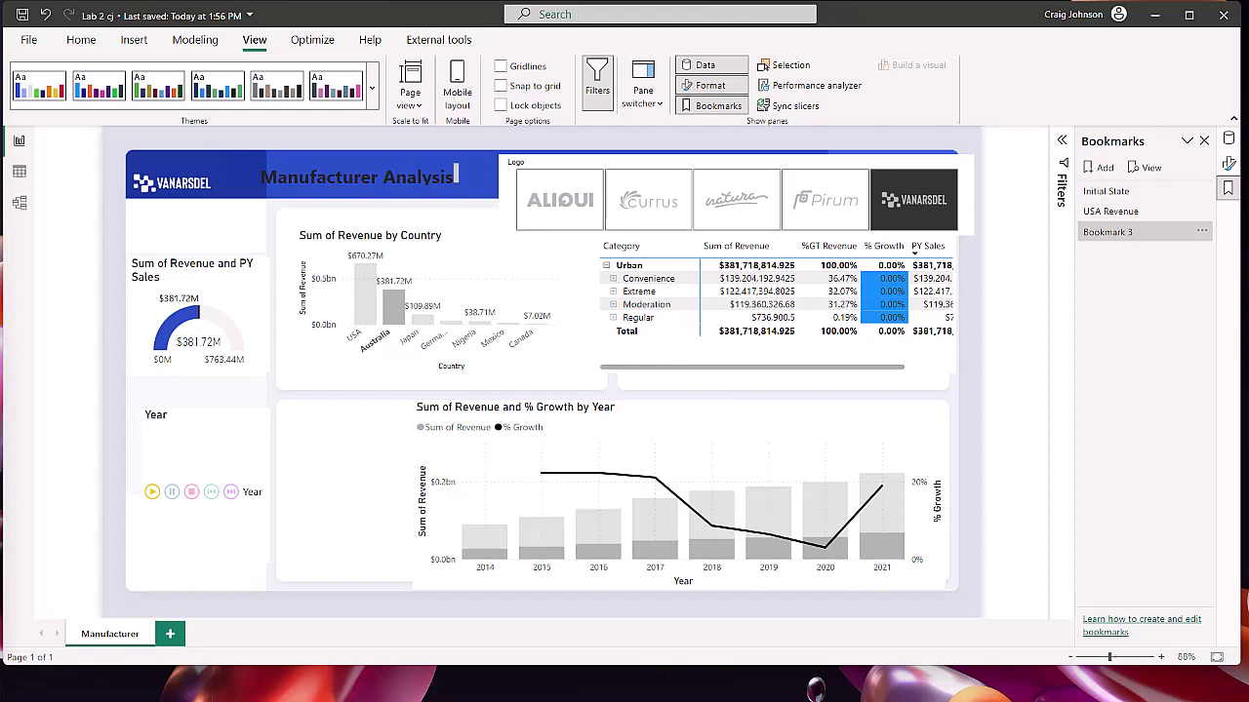
double_click(1110, 233)
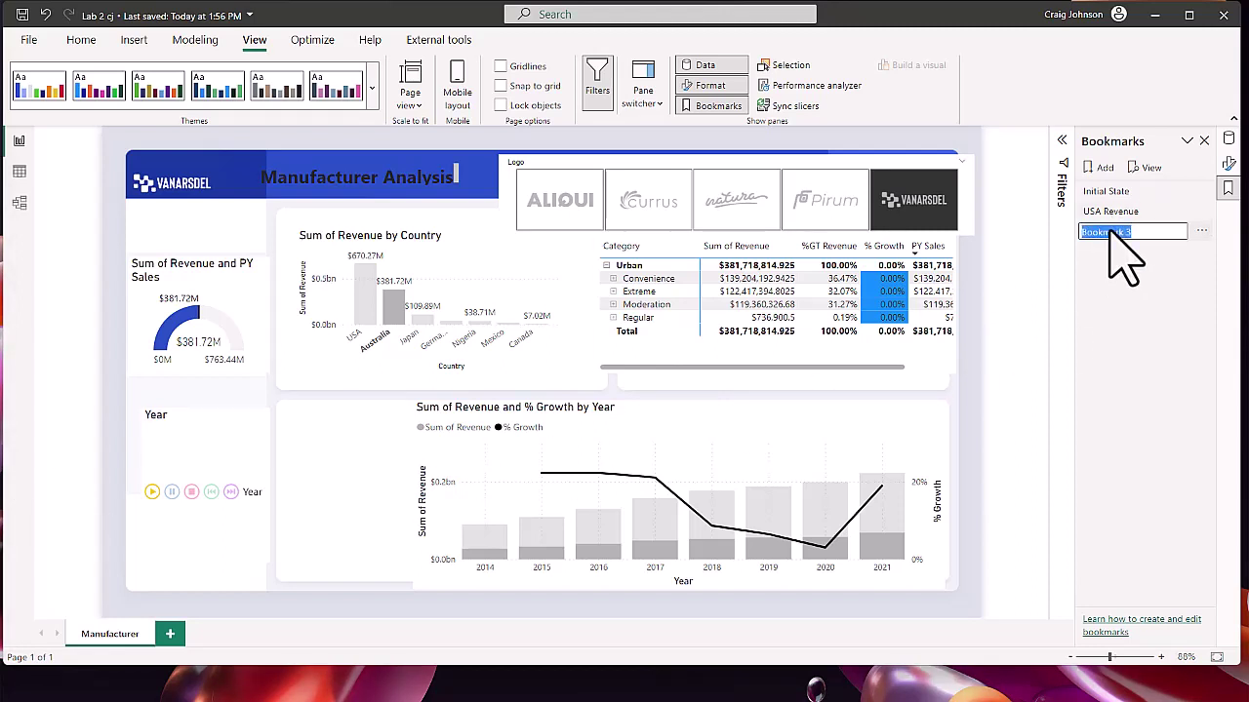
text(Australia Revenue)
key(Return)
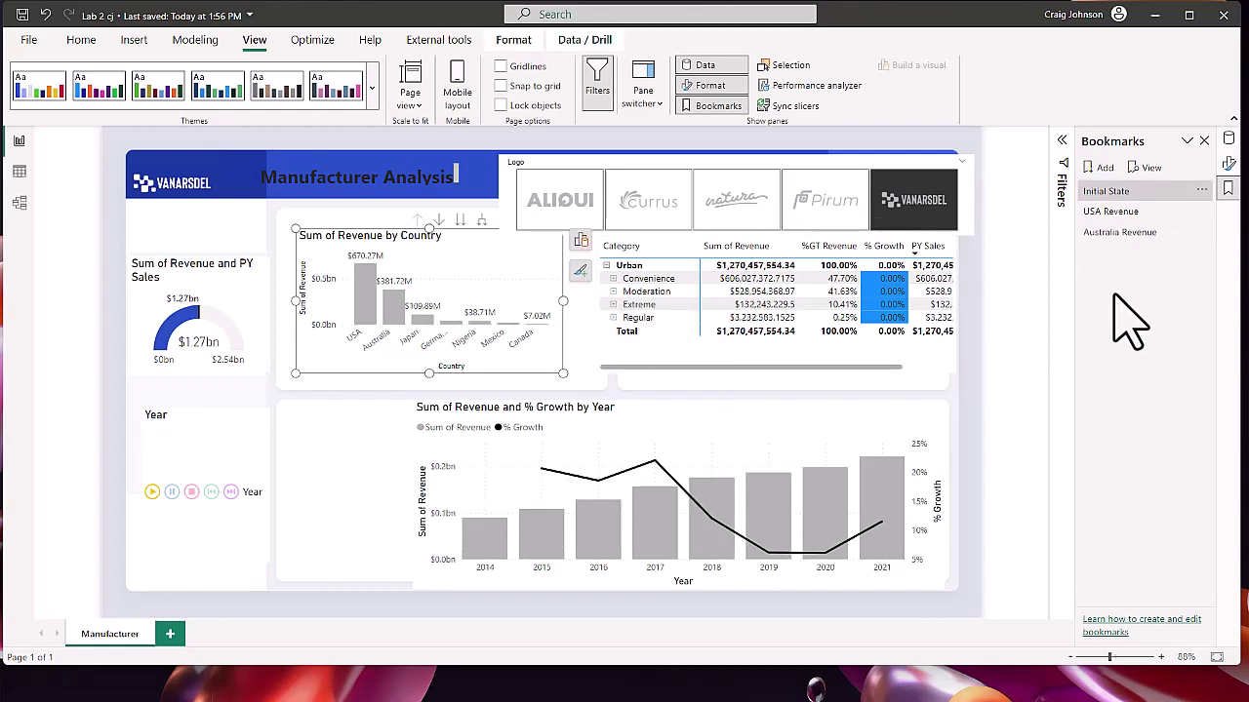
Step: Test the bookmarks by applying Australia Revenue and USA Revenue in turn, and return to Initial State
click(1105, 237)
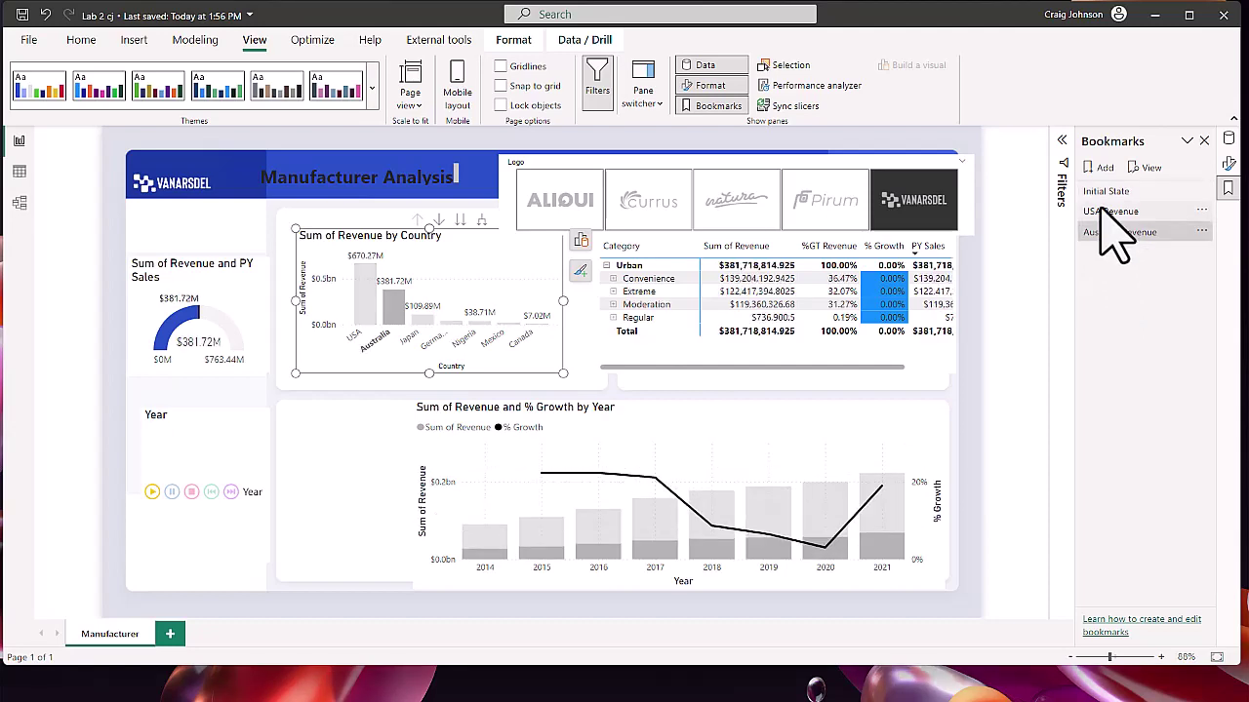
click(1102, 213)
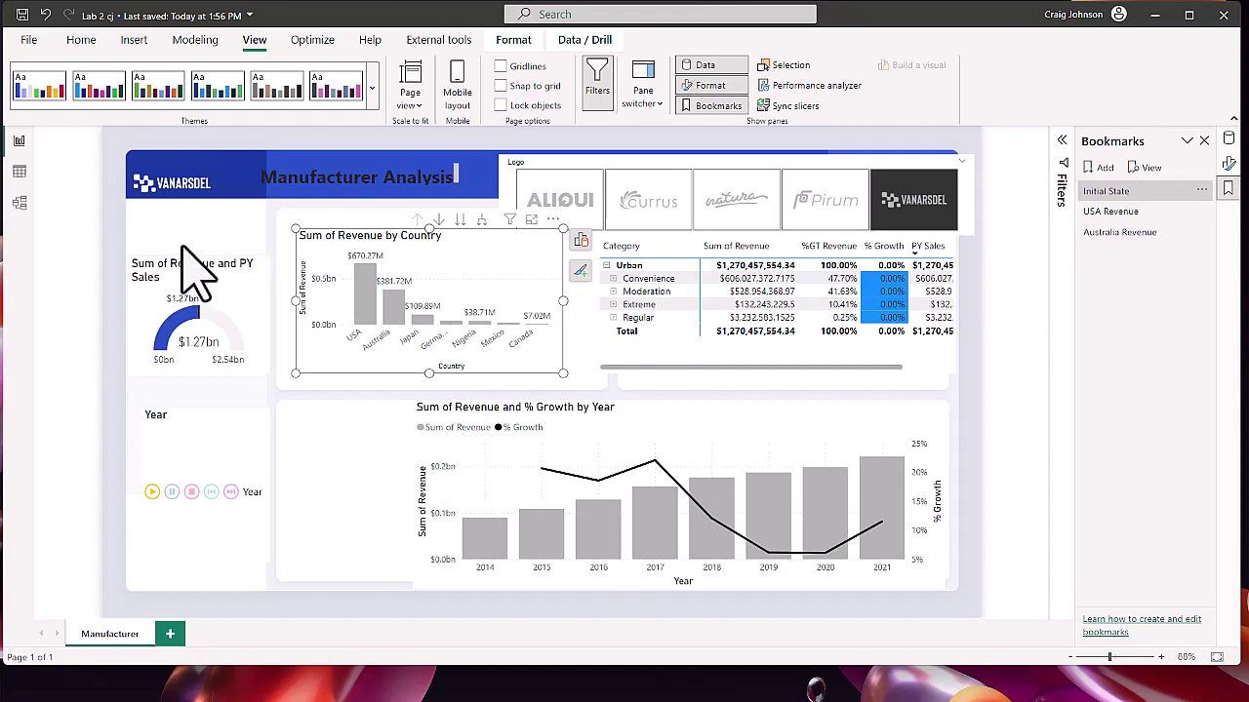
Step: Insert a bookmark navigator and resize it narrower and taller to suit the report's side column
click(134, 41)
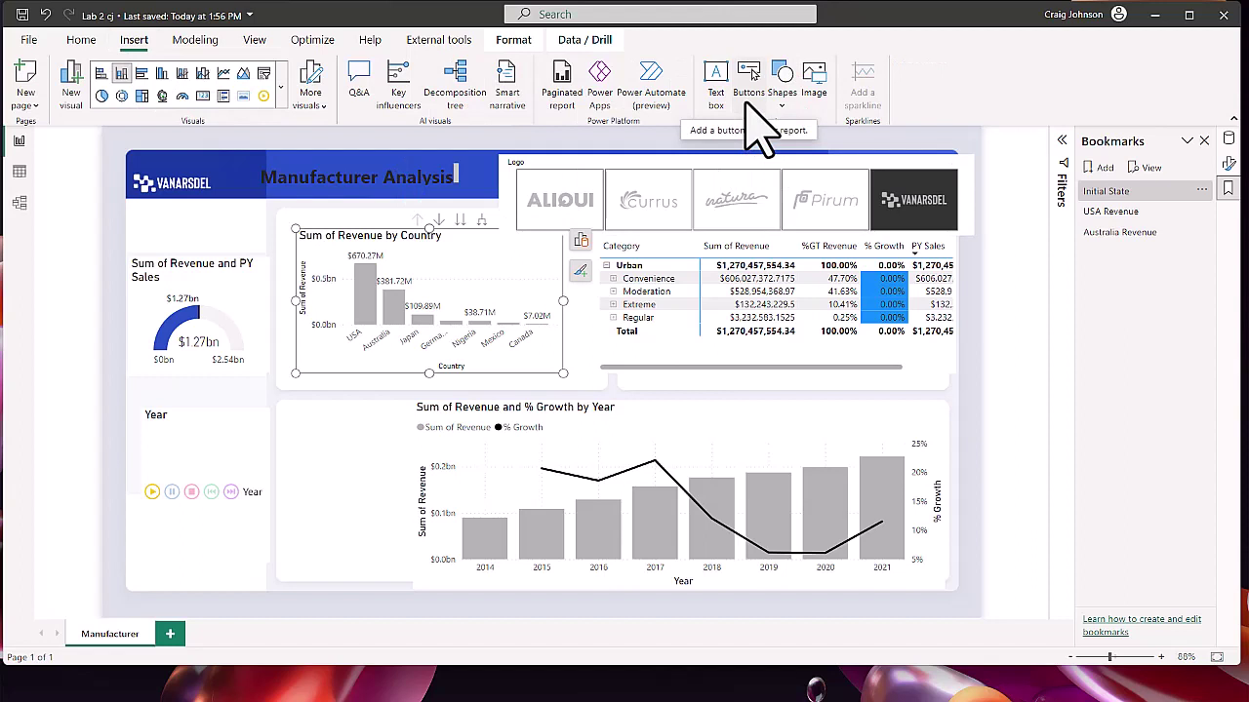
click(752, 92)
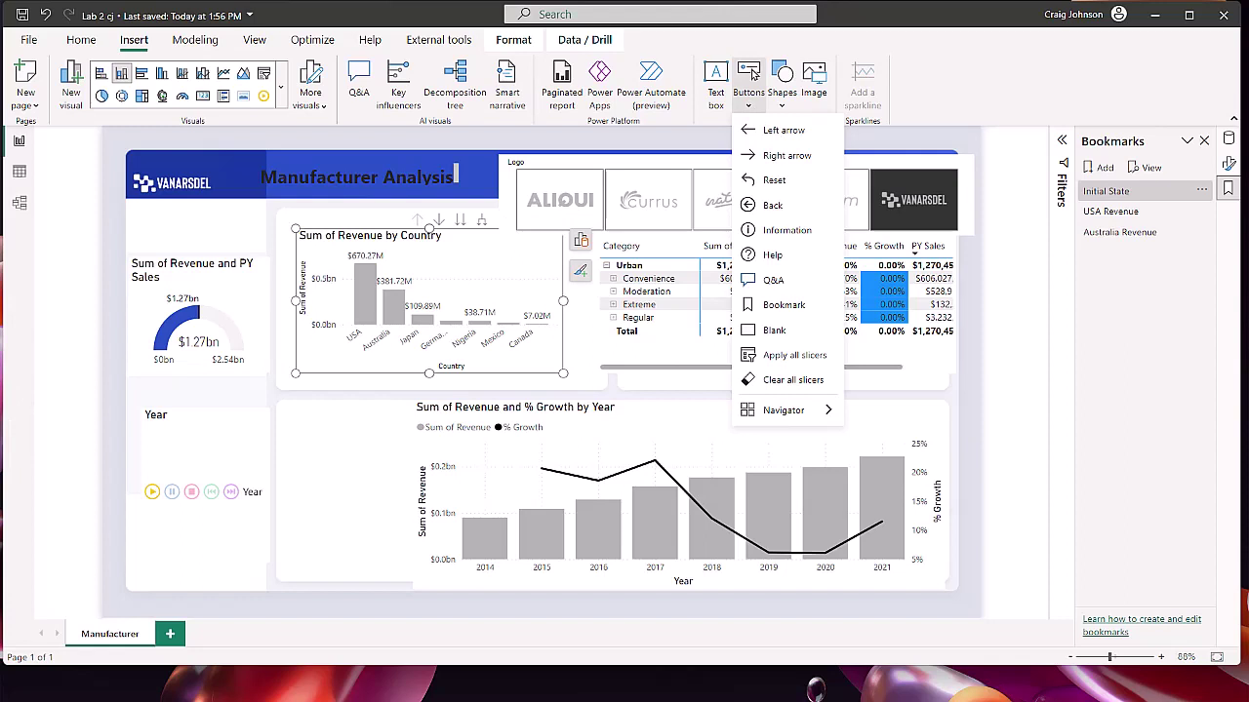
mouse_move(777, 410)
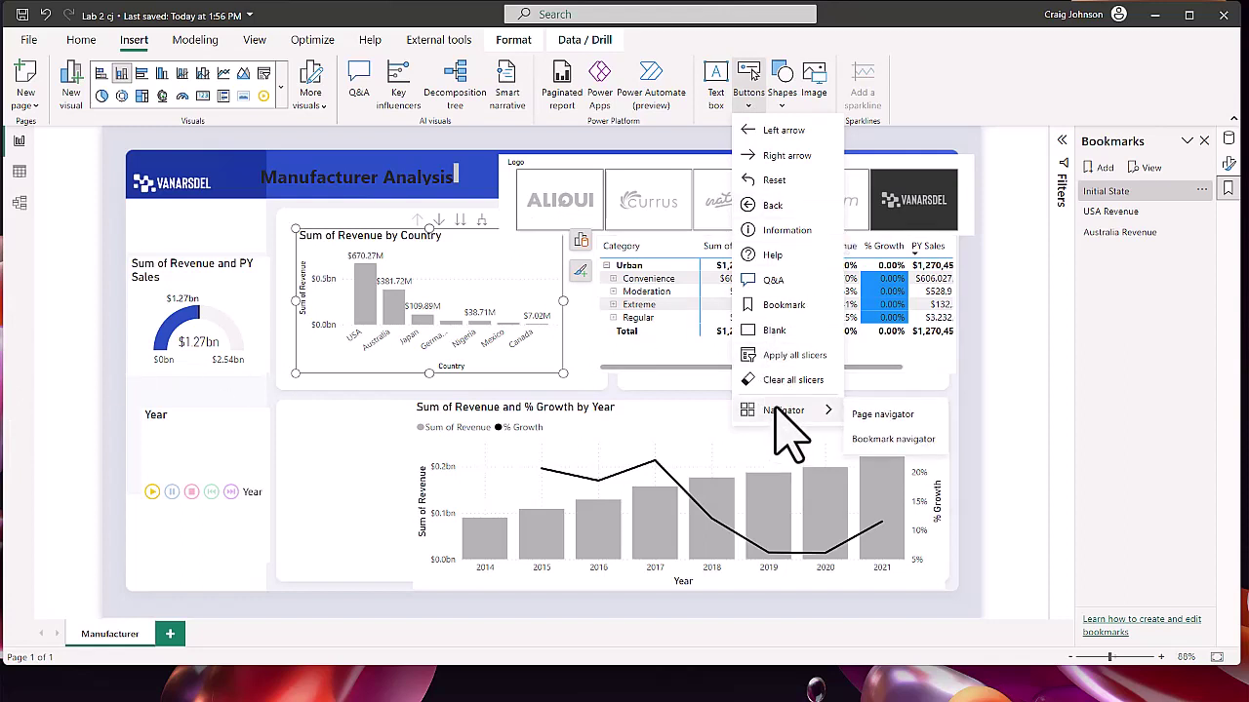
click(878, 439)
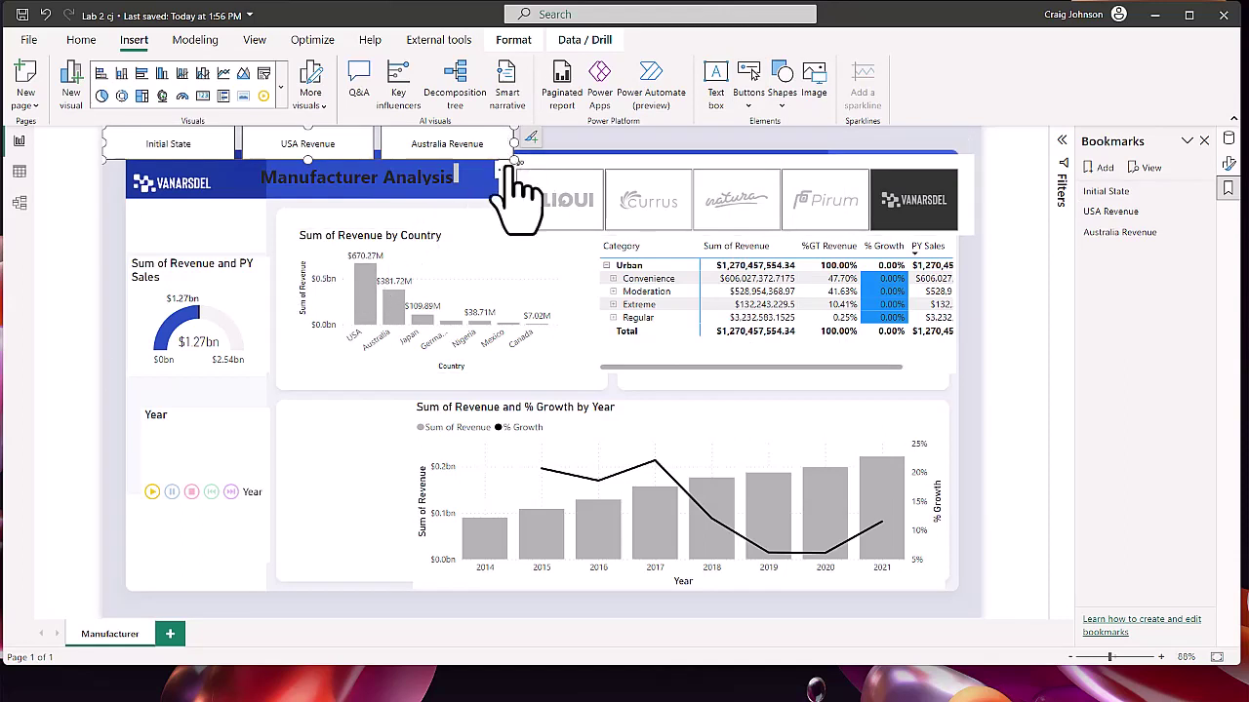
drag(511, 162, 240, 244)
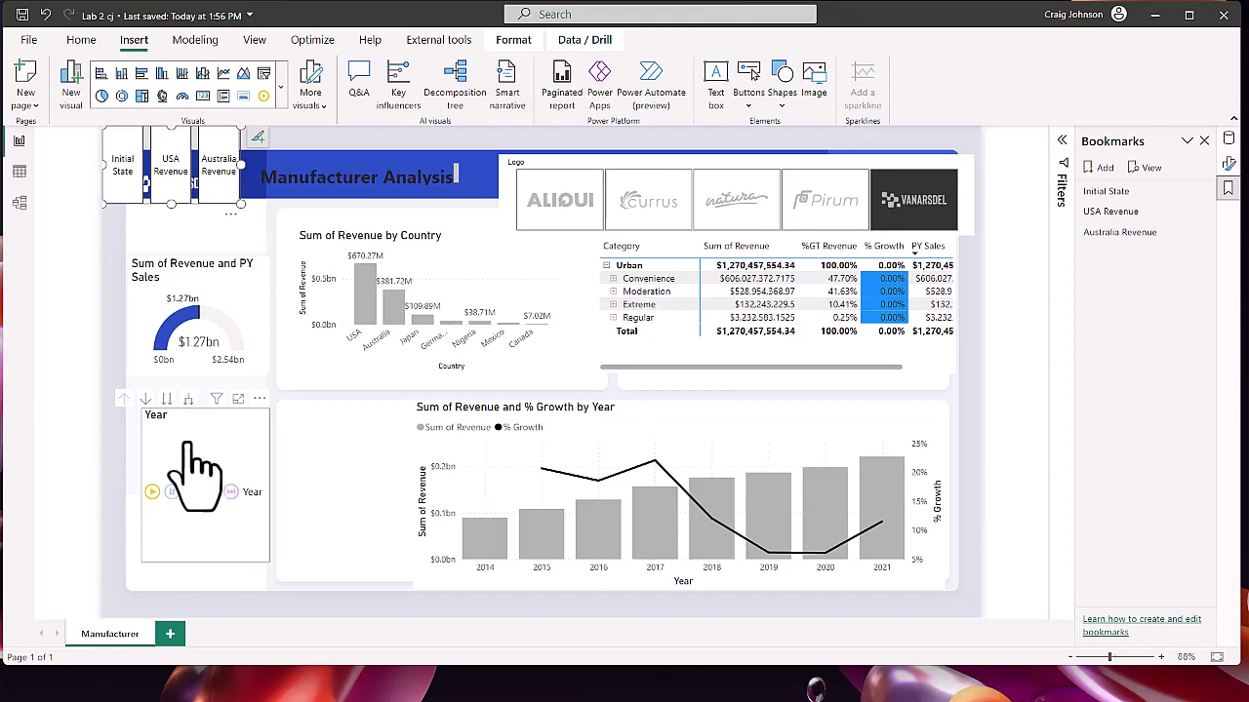
Step: Shrink the Year Play Axis slicer and move the bookmark navigator into the space directly below it
click(248, 554)
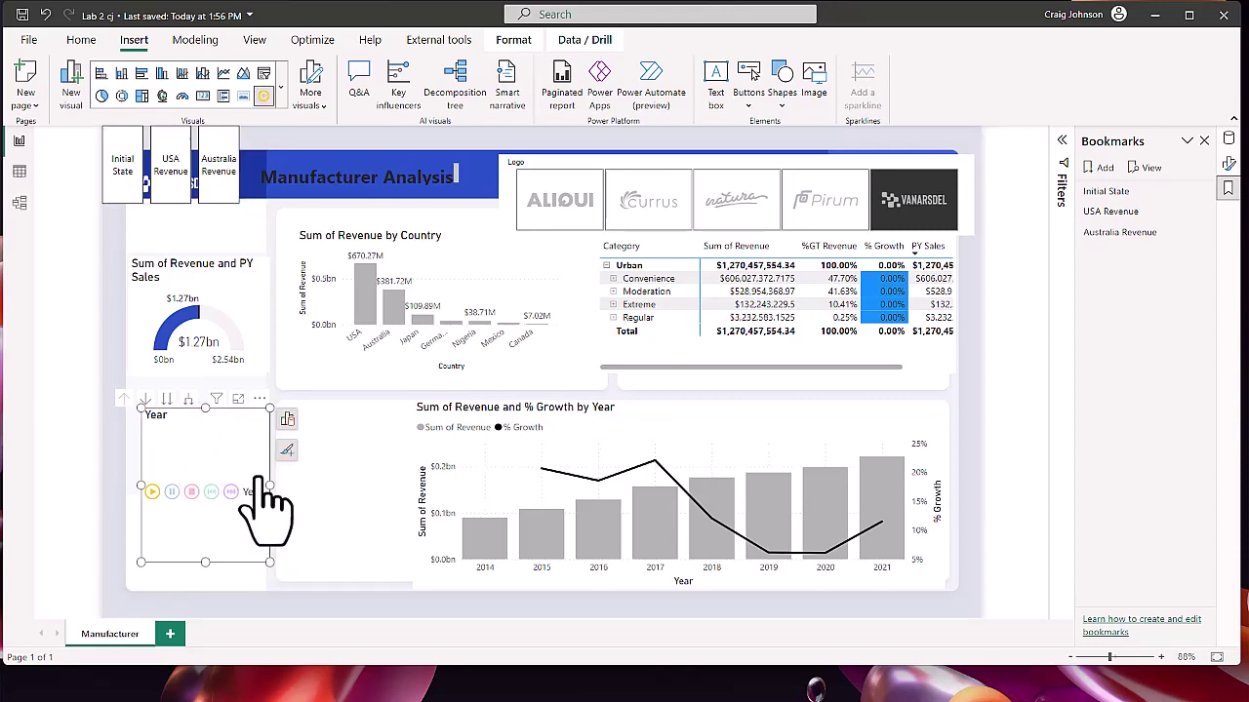
drag(269, 562, 254, 485)
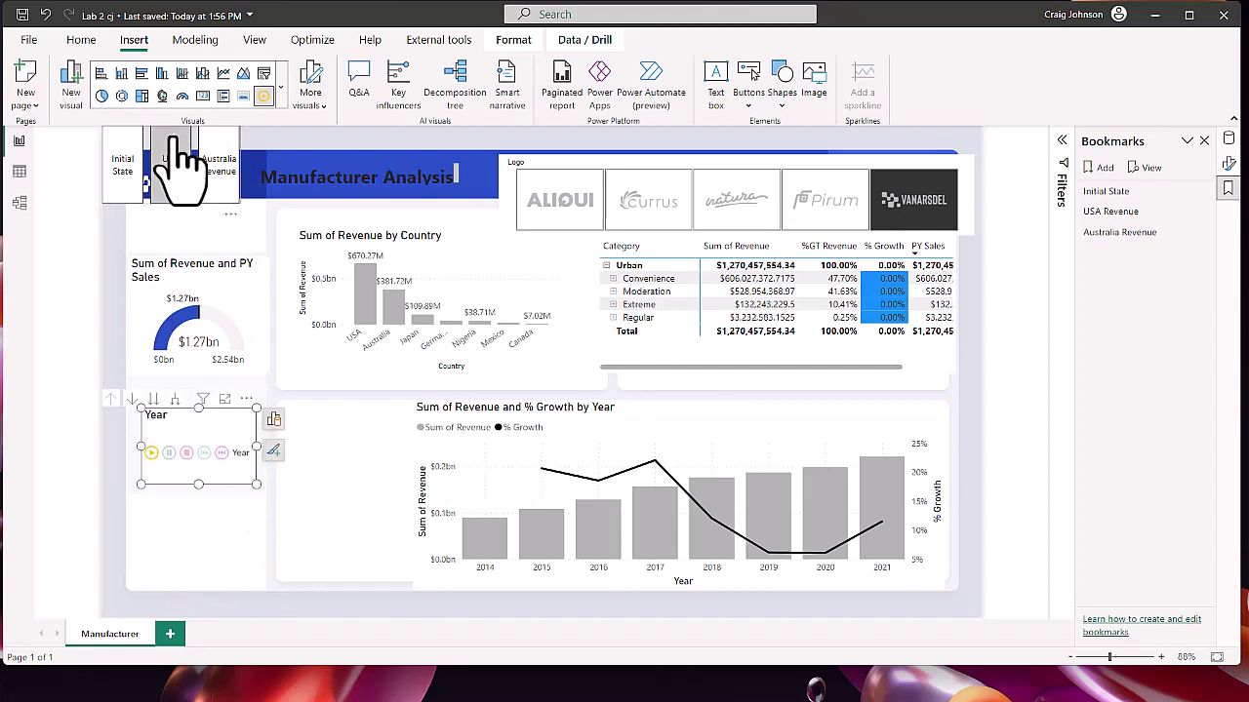
drag(179, 162, 209, 523)
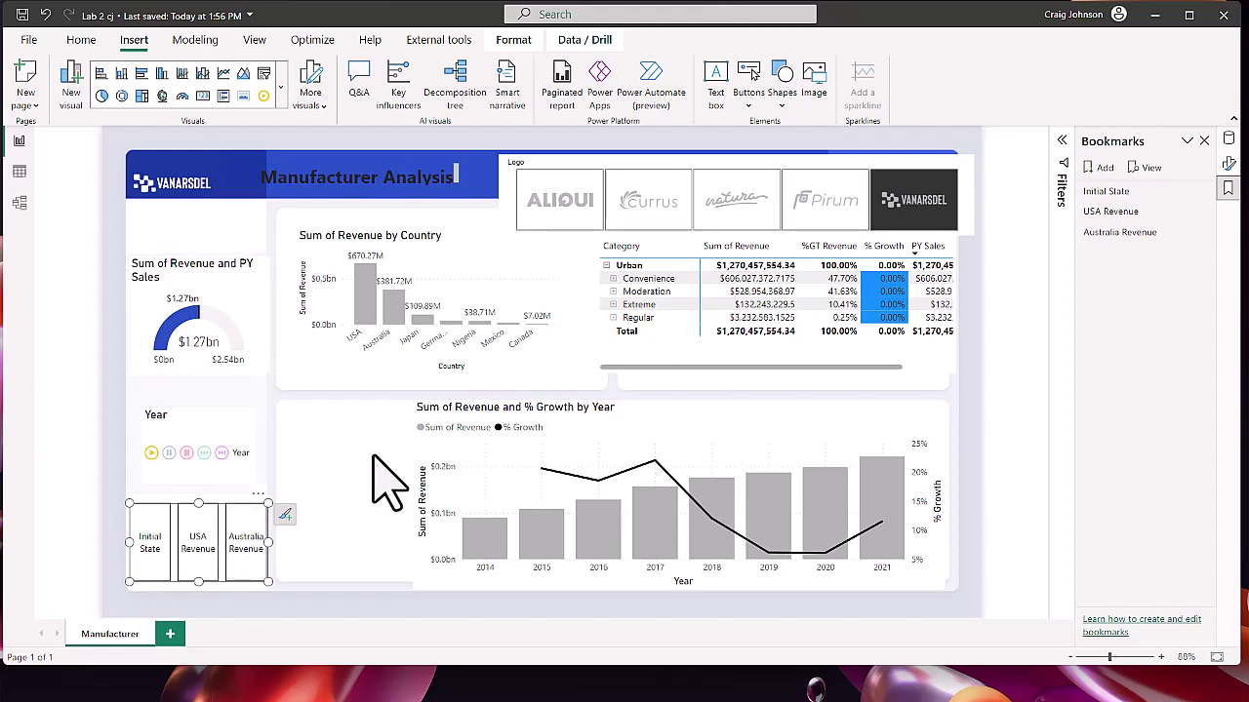
Step: Examine the bookmark selection options in the bookmark navigator's format settings
click(1228, 164)
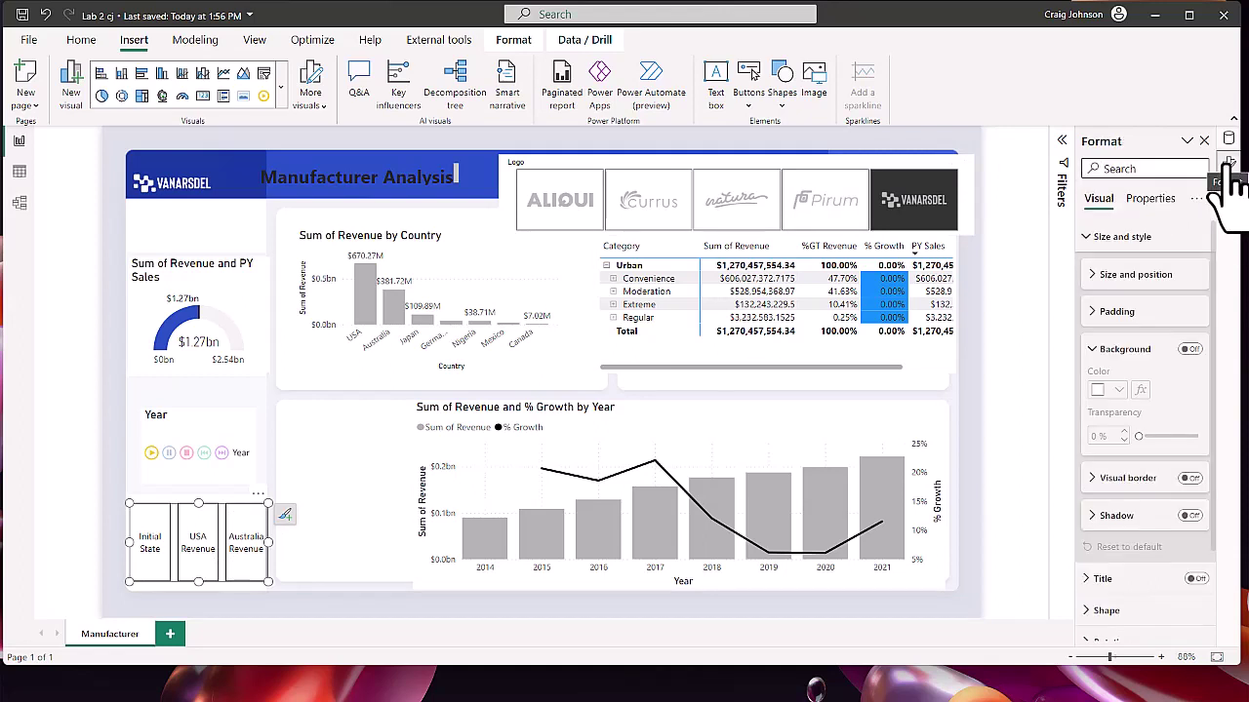
scroll(1171, 425, down, 2)
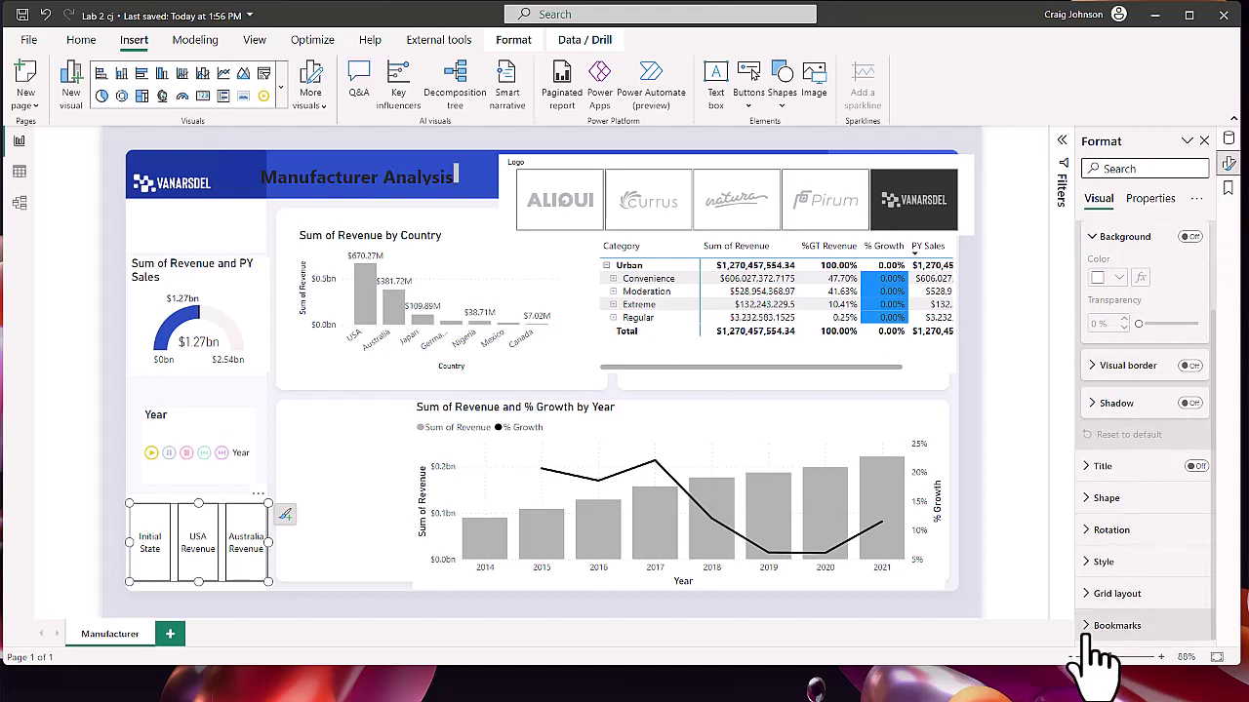
click(1137, 622)
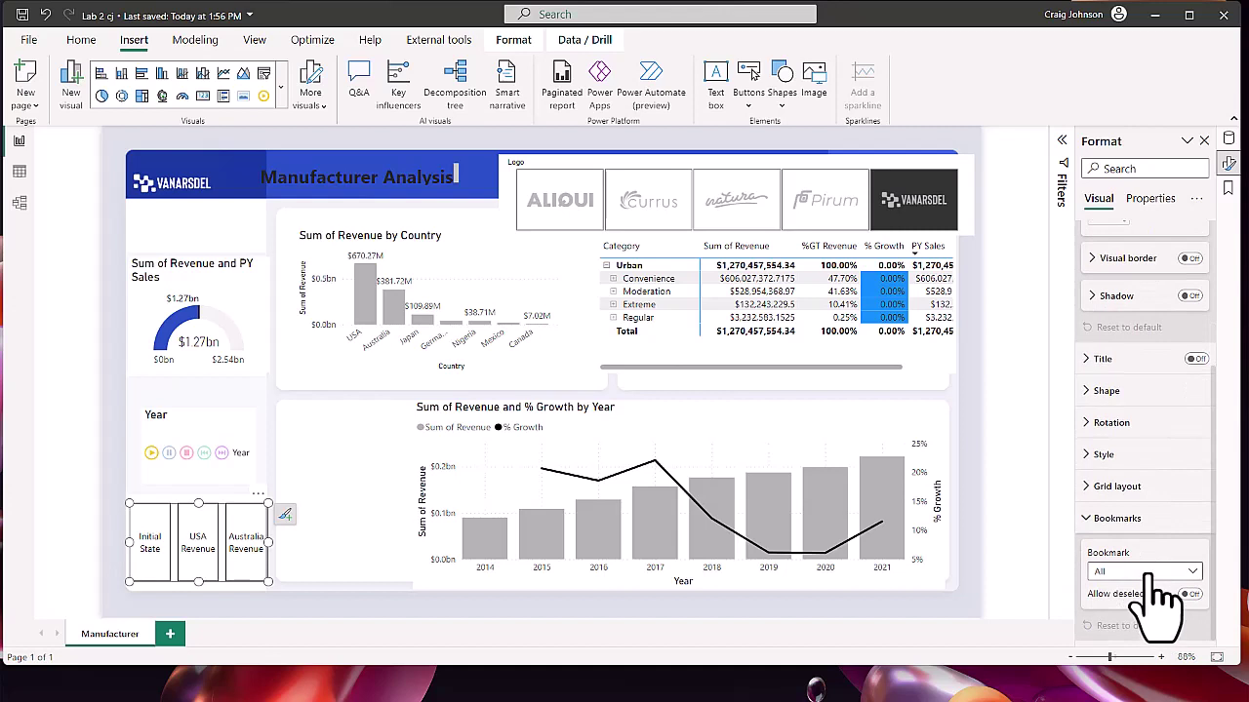
click(1151, 577)
click(1153, 588)
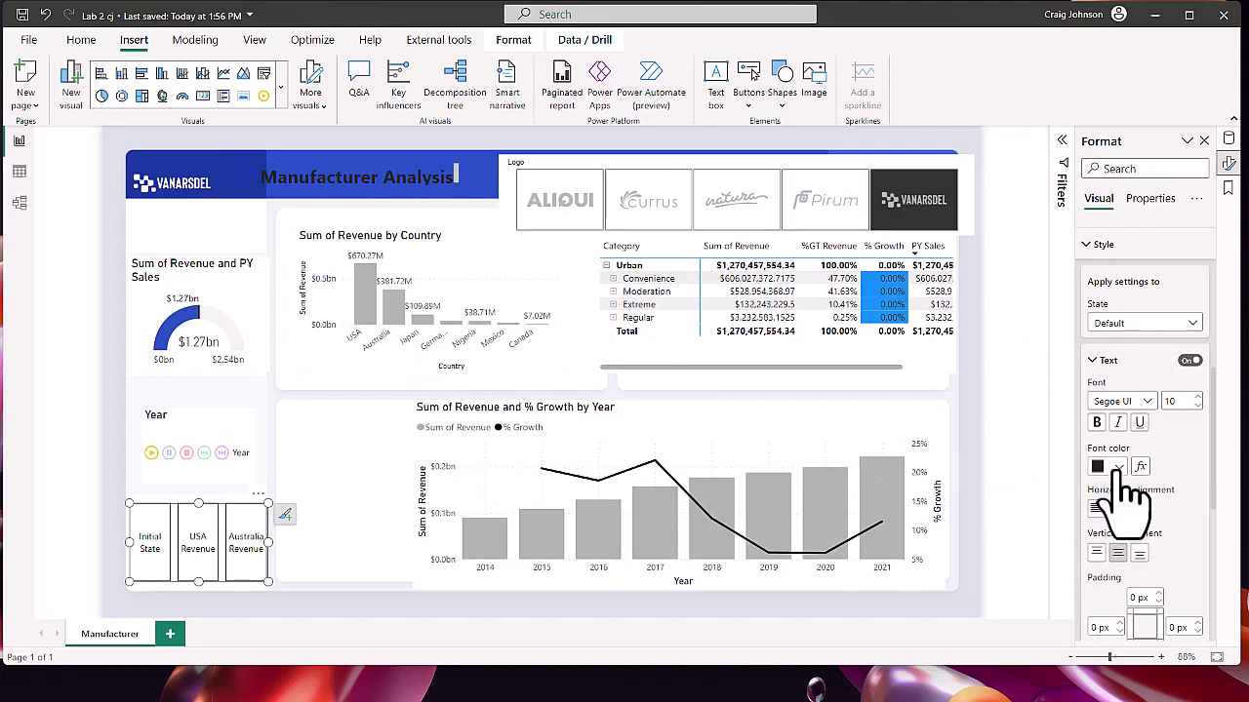
Step: Set the navigator buttons' default fill to a light lavender-blue theme tint with 37% transparency
scroll(1156, 581, down, 3)
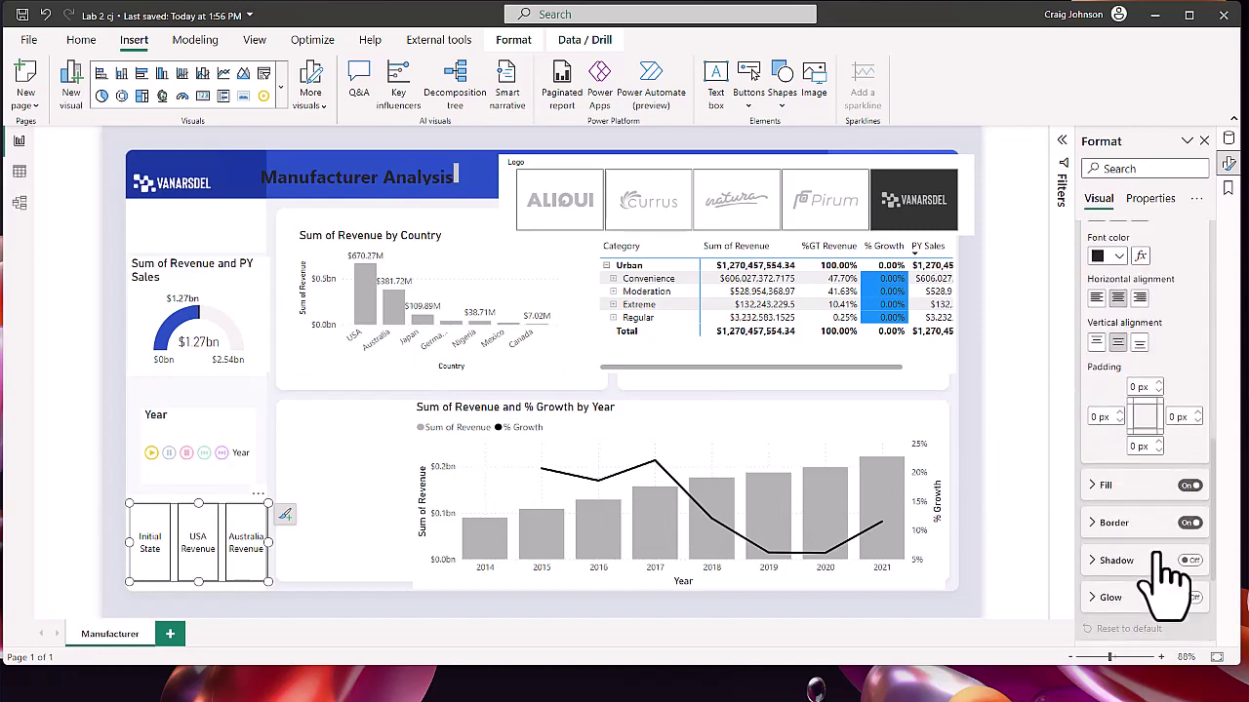
click(1095, 488)
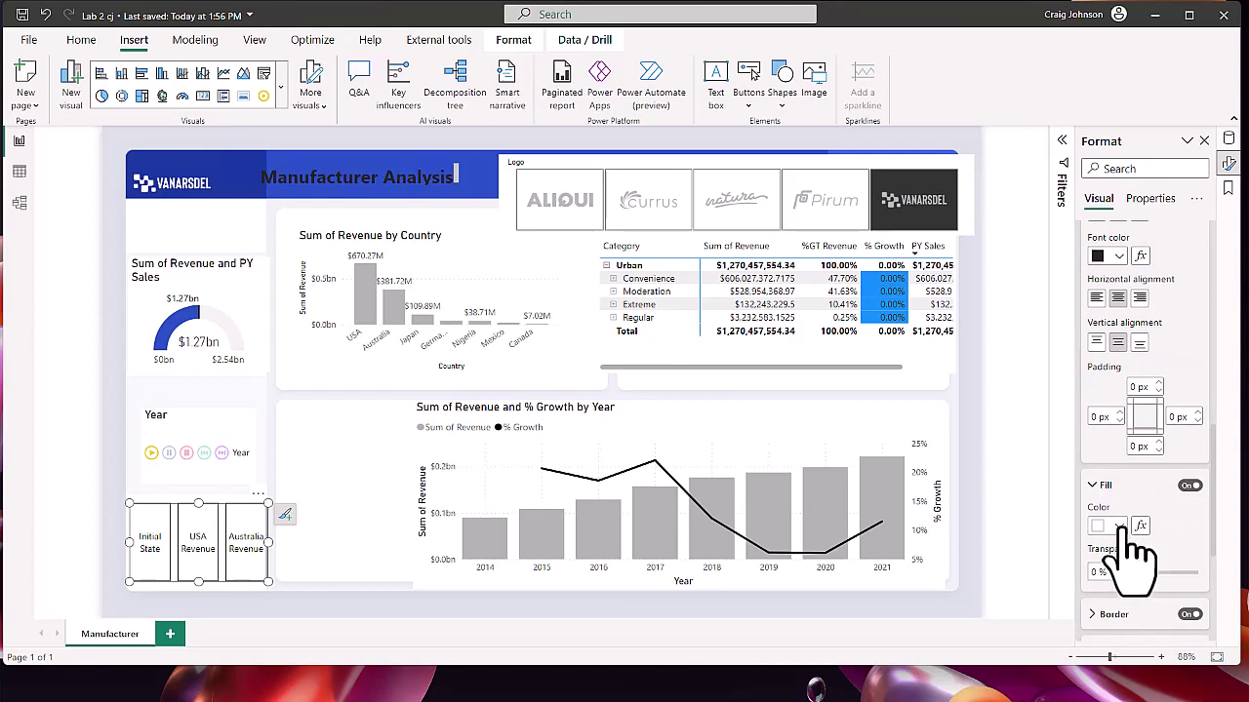
click(1122, 528)
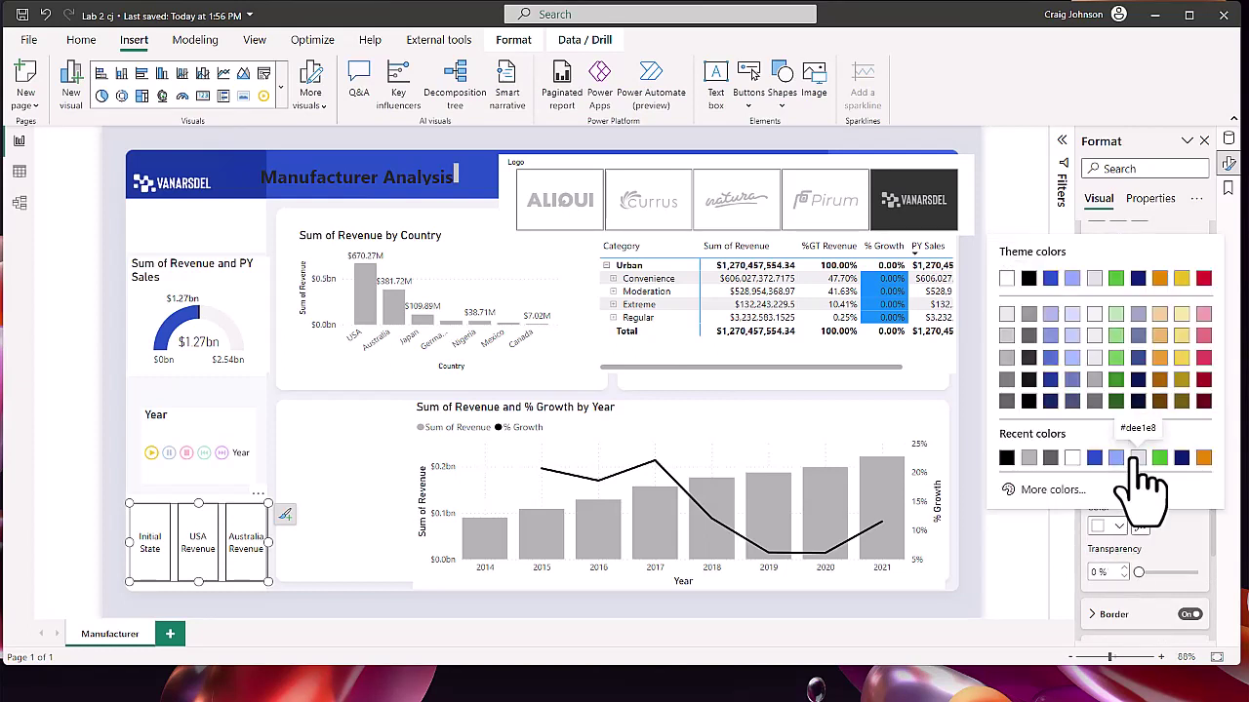
click(1136, 457)
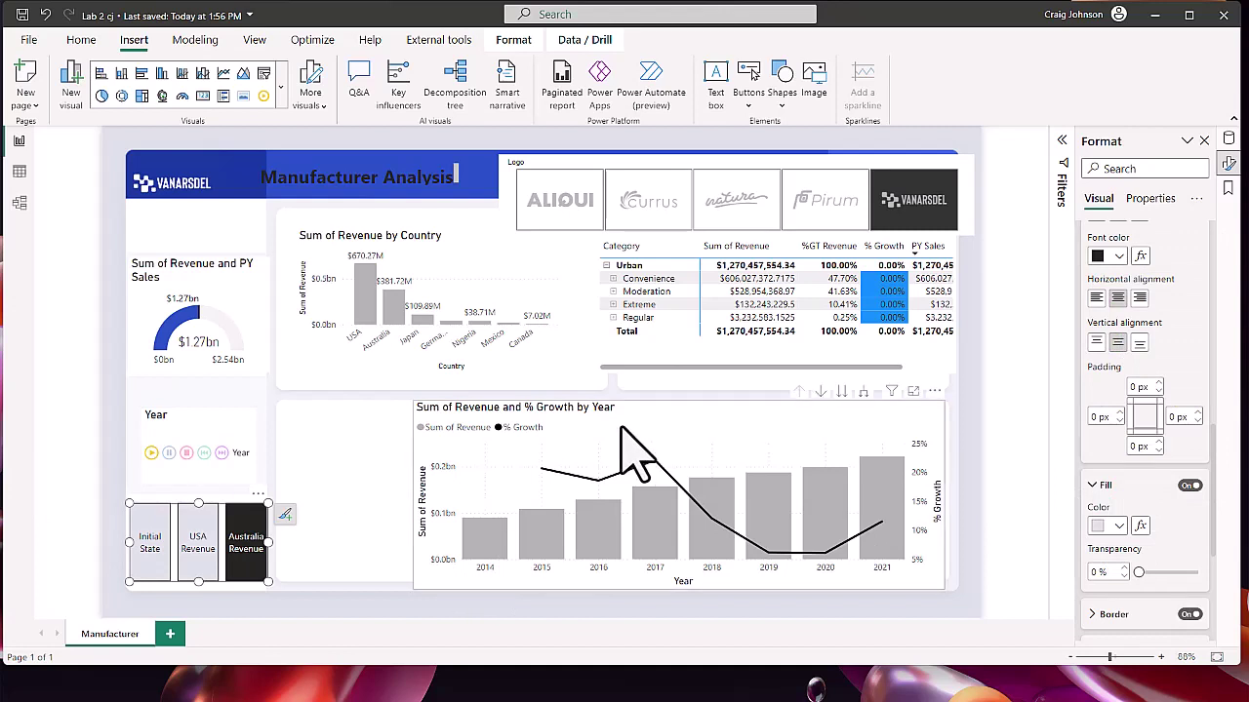
click(1119, 526)
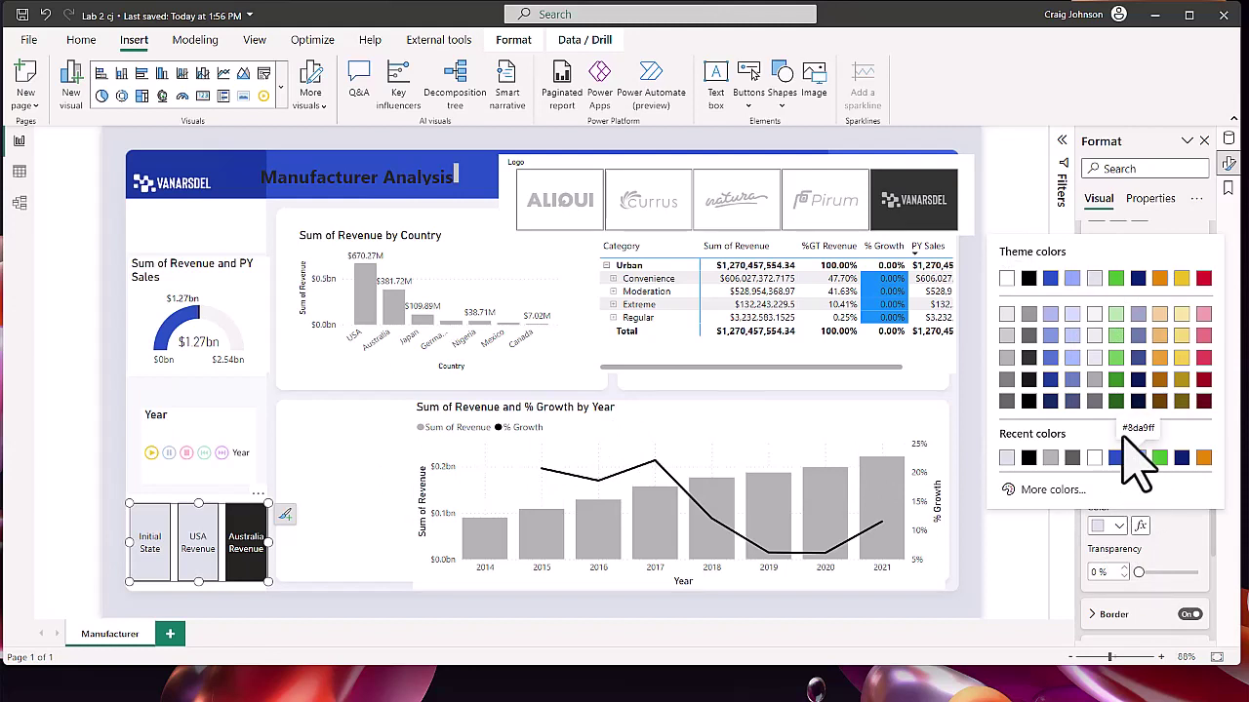
click(1072, 336)
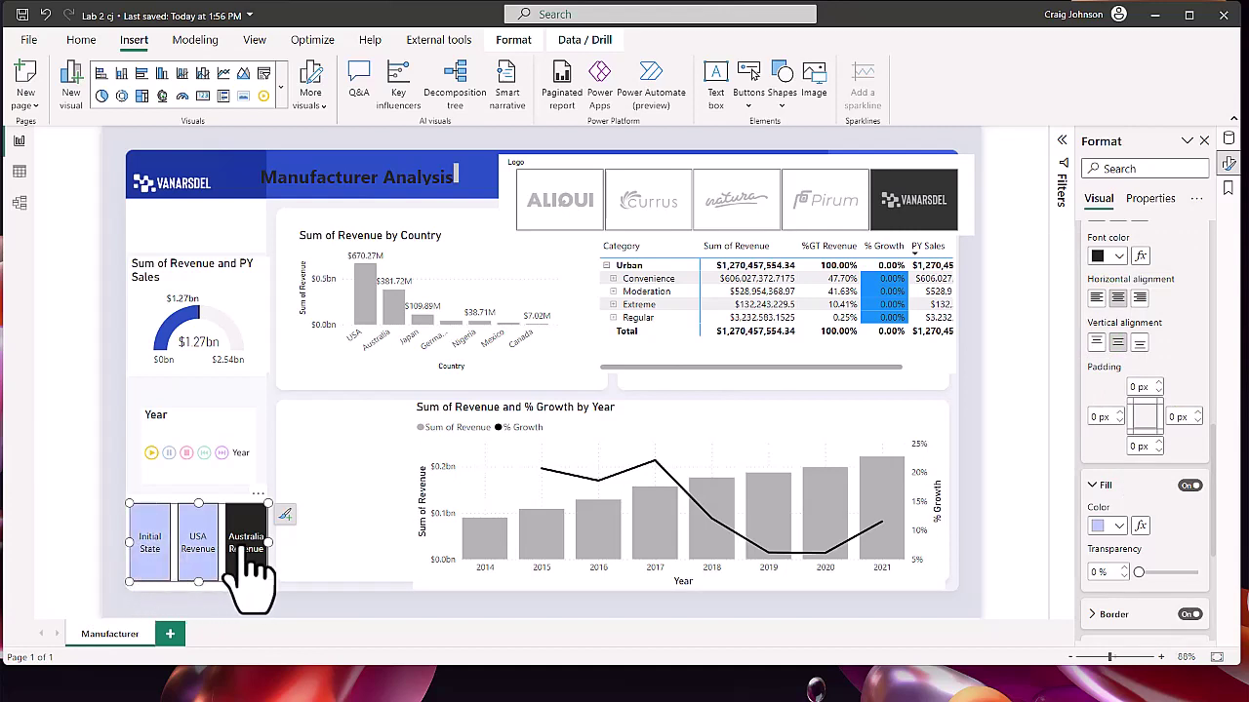
scroll(1165, 572, down, 3)
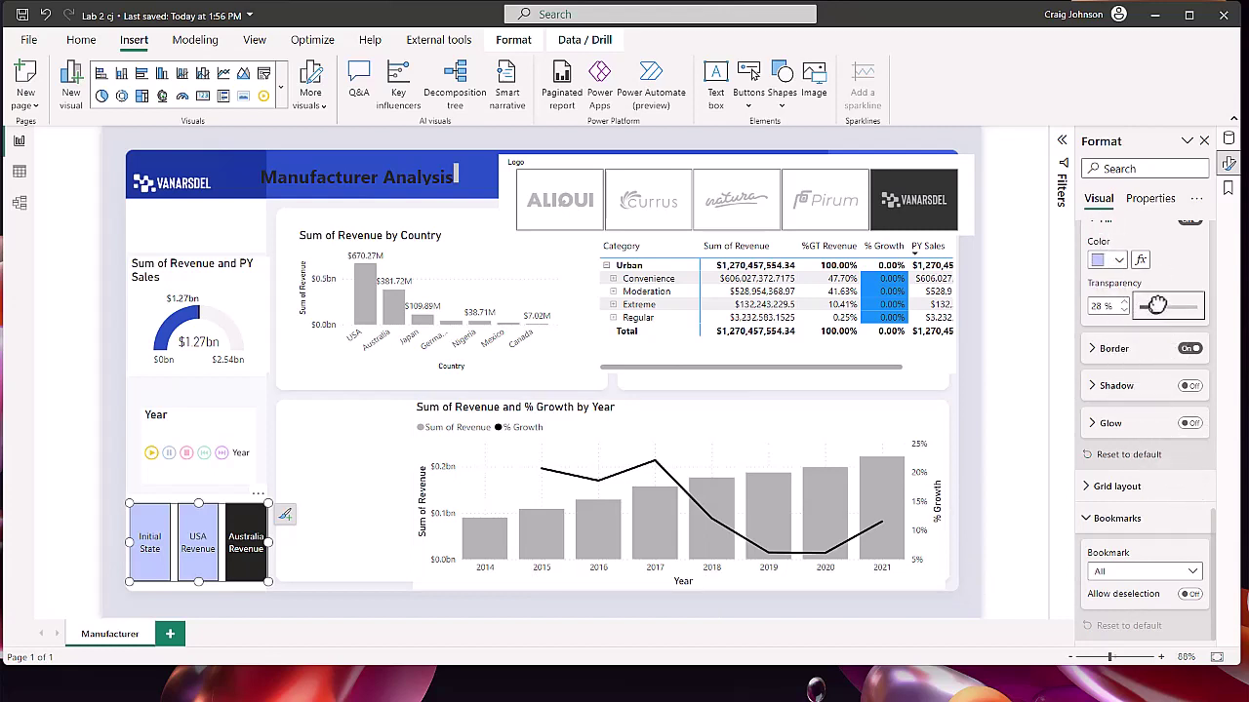
drag(1160, 305, 1157, 305)
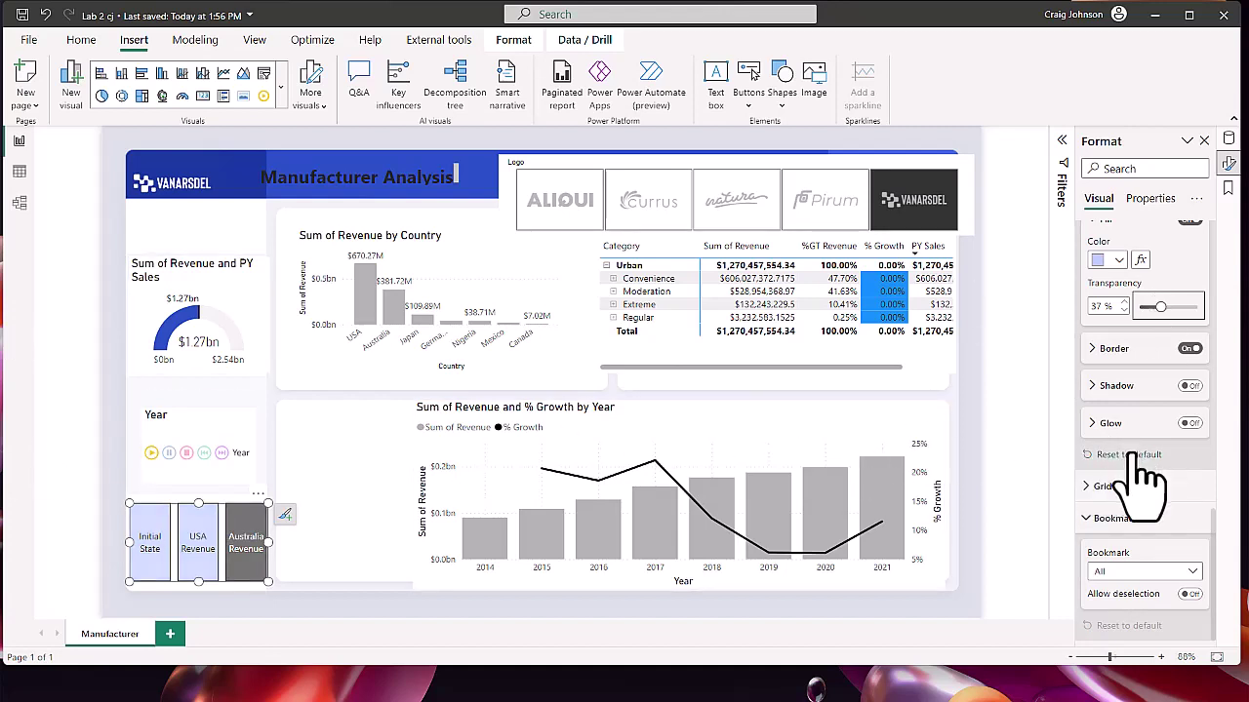
Step: Change the shape of the bookmark navigator's buttons to Rounded Rectangle
scroll(1142, 468, up, 4)
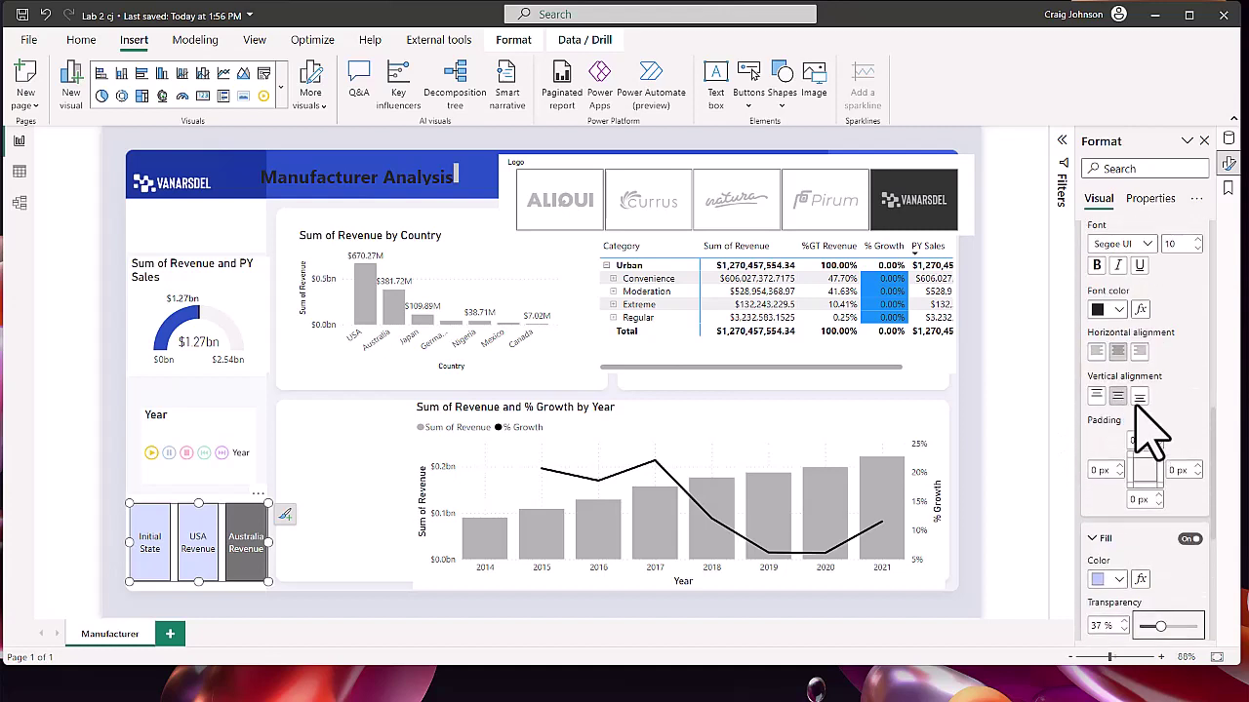
scroll(1151, 429, up, 5)
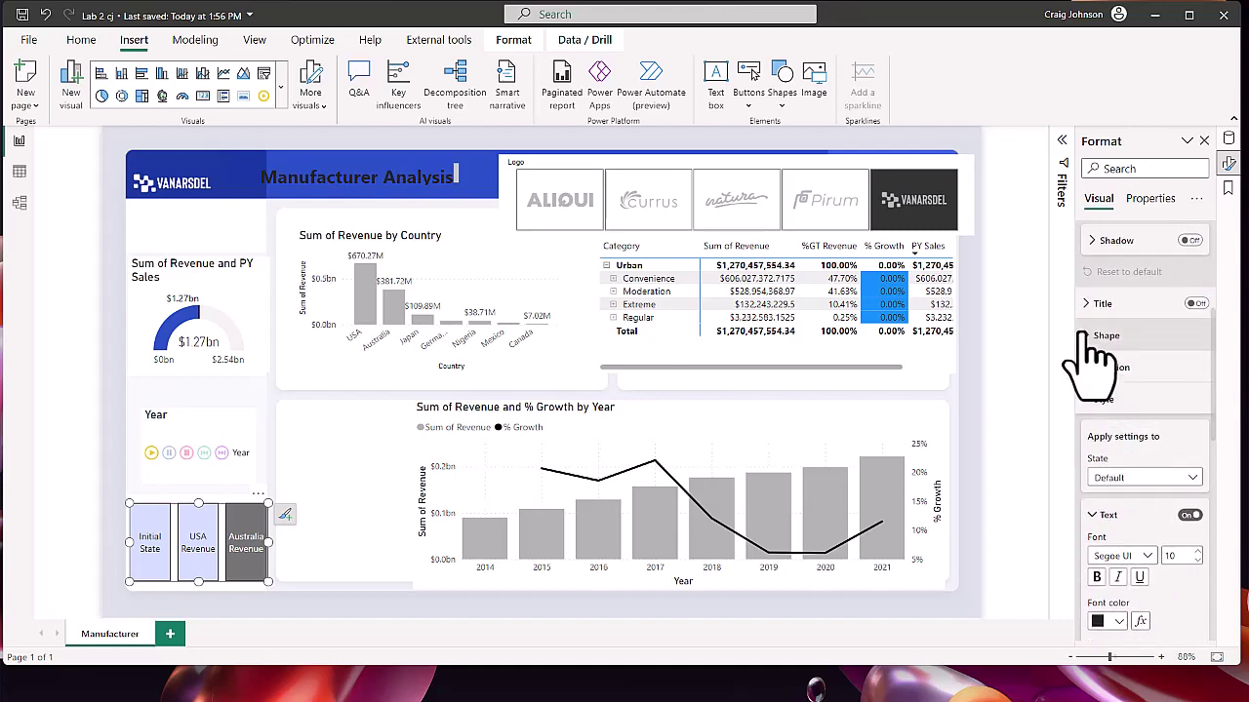
click(1085, 335)
click(1157, 416)
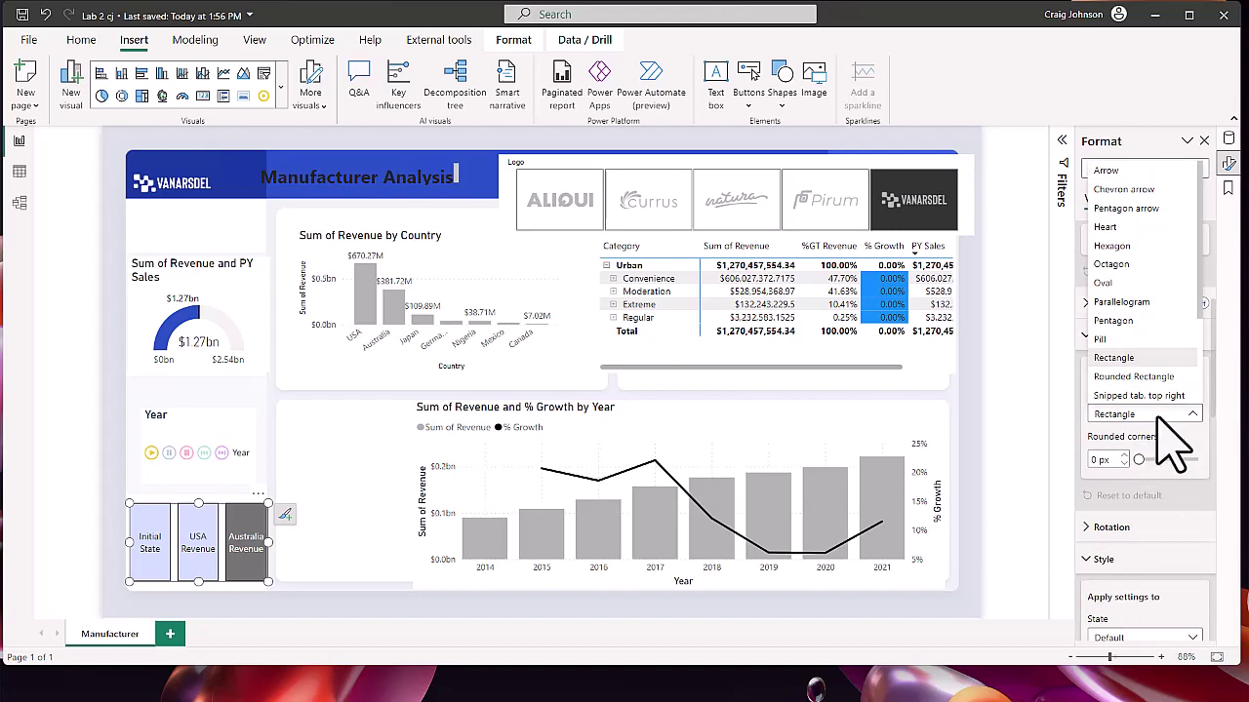
click(1132, 407)
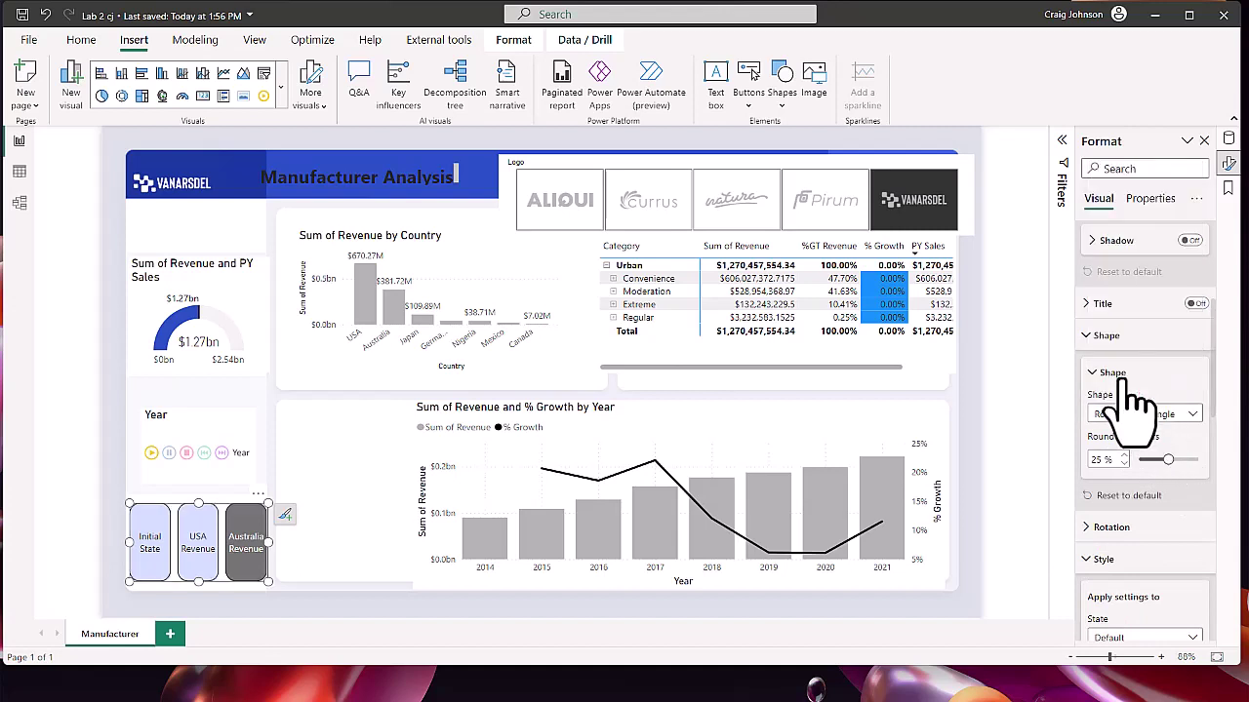
Step: Try the Oval and Pill shapes on the navigator buttons, and restore Rounded Rectangle
click(1161, 417)
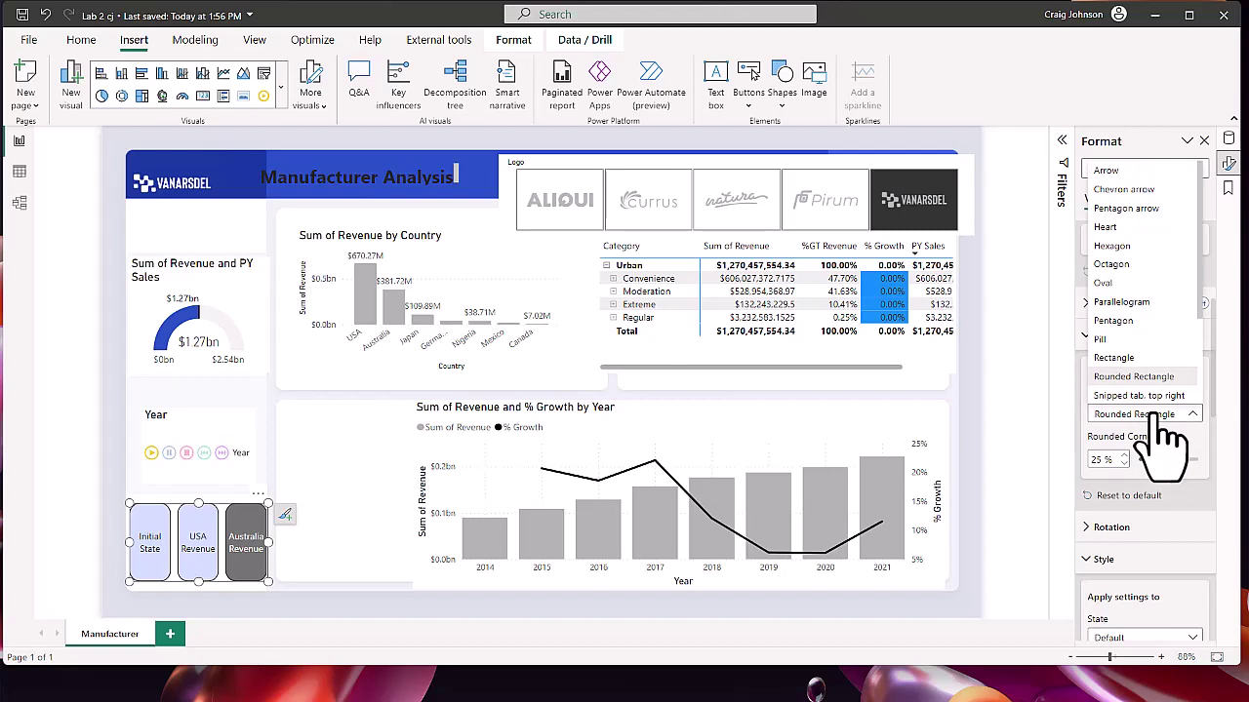
click(1117, 283)
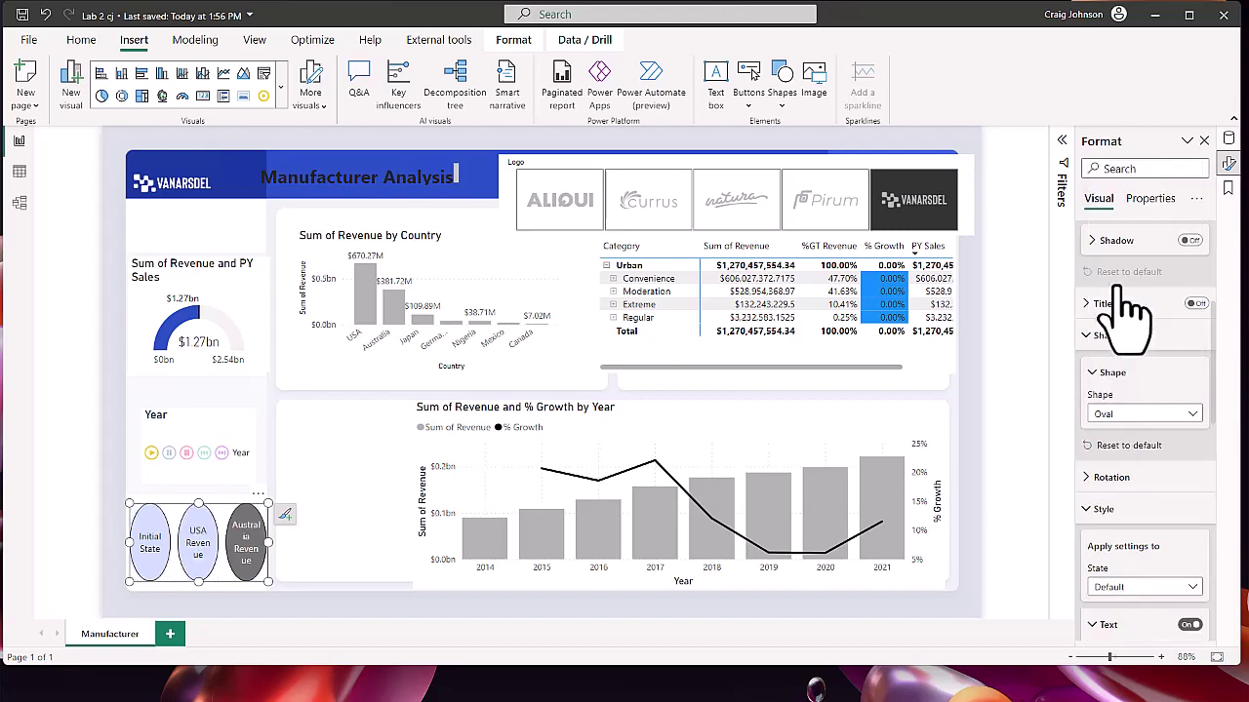
click(1142, 415)
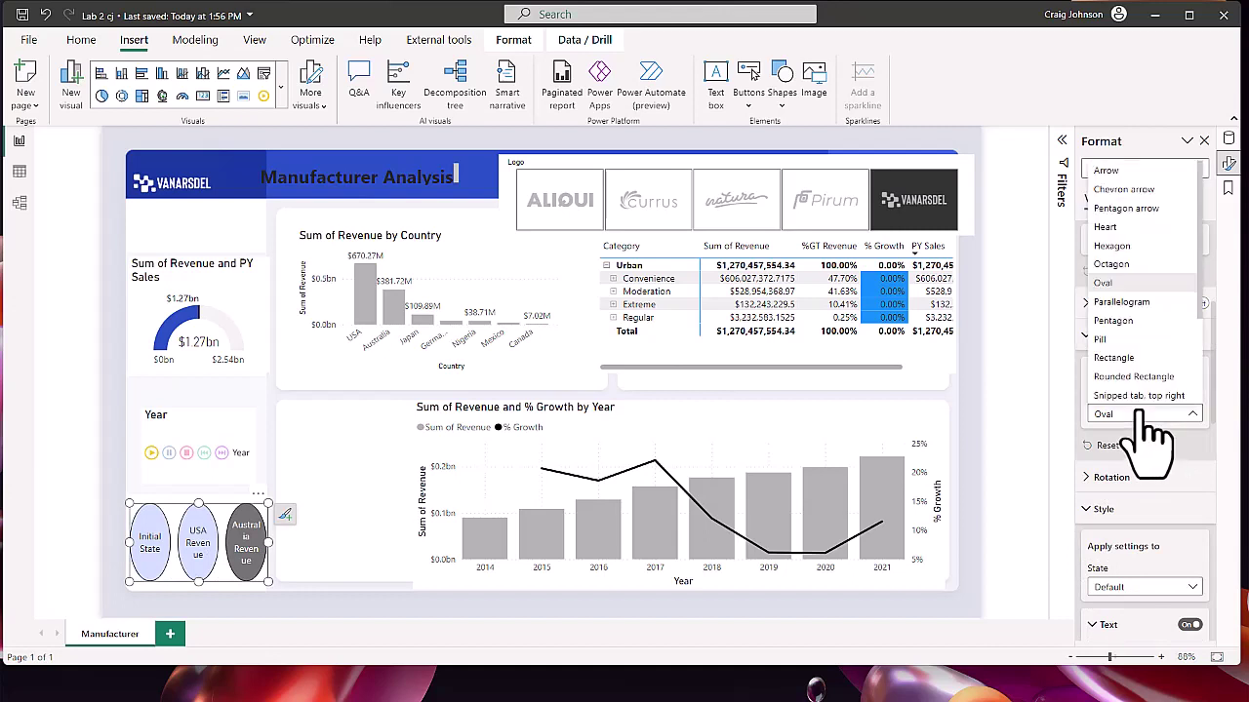
click(1102, 342)
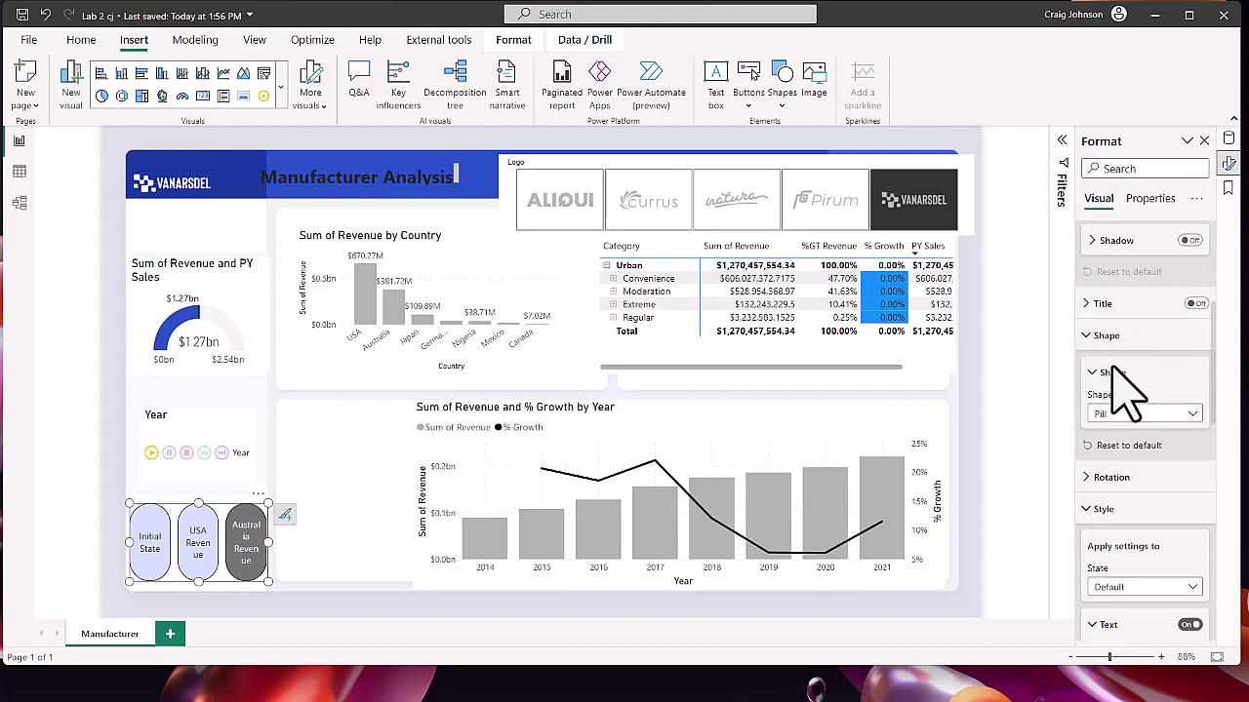
click(1136, 414)
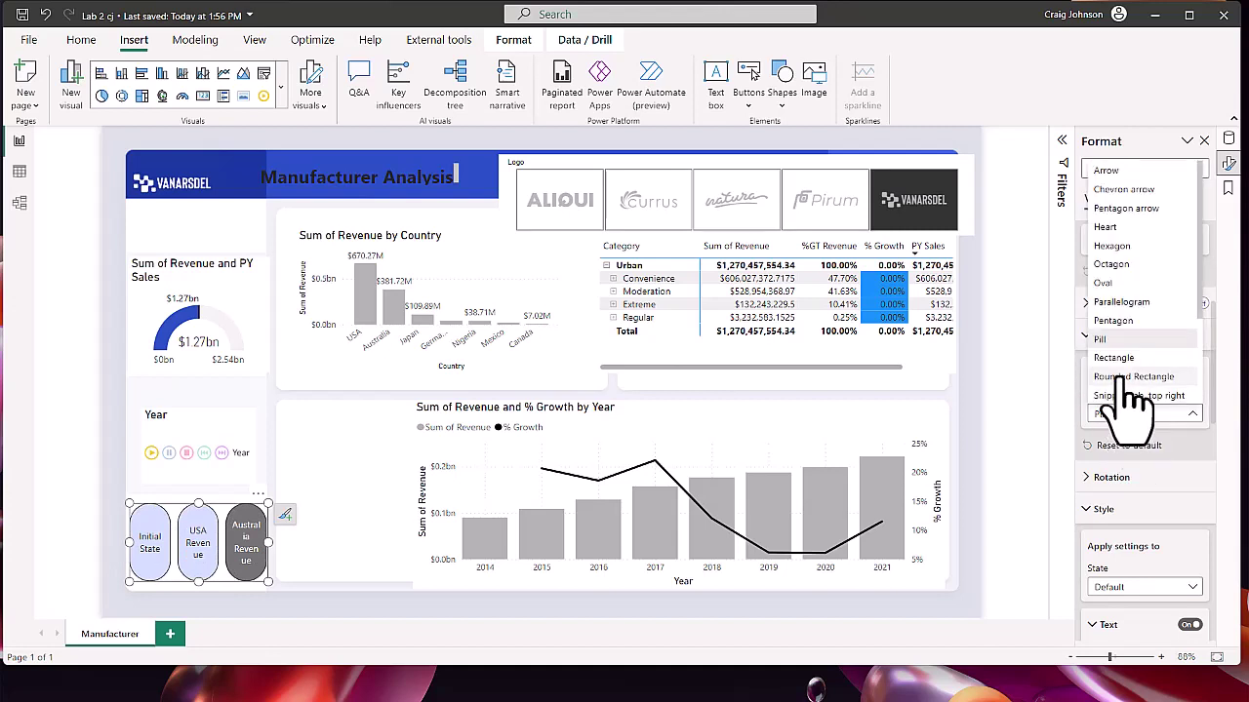
click(1132, 376)
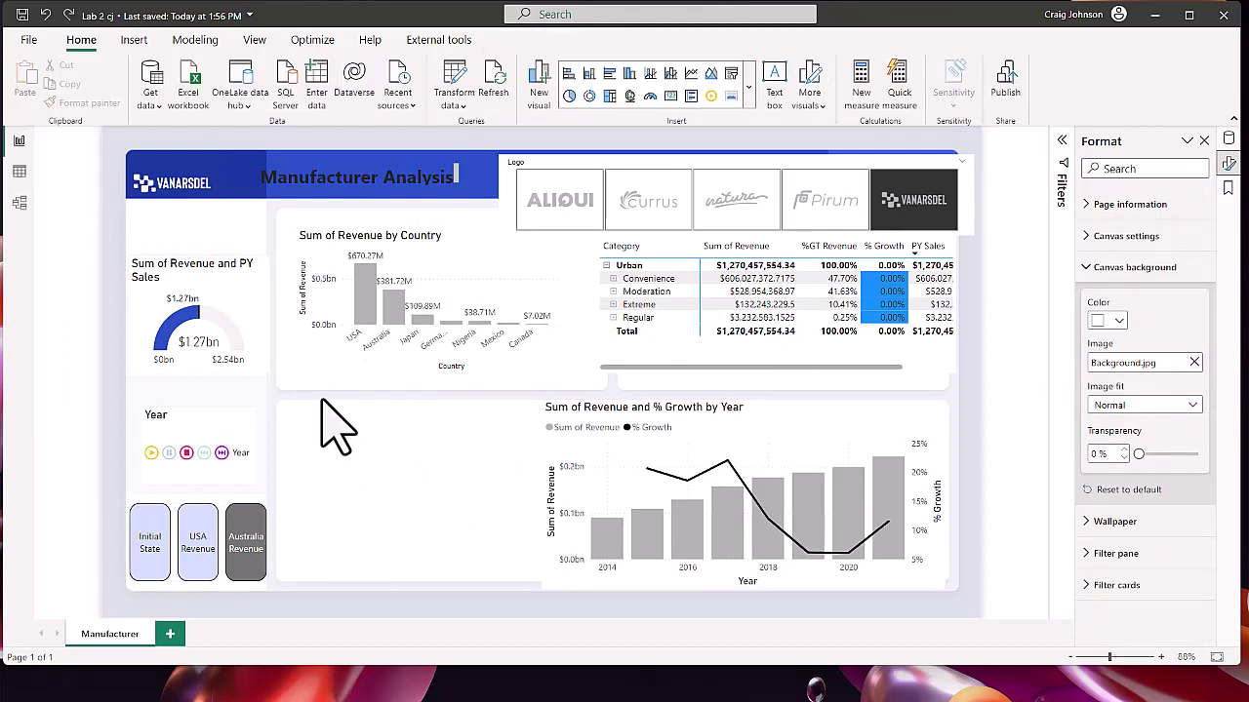
Step: Insert a Smart narrative visual and resize it to fill the empty space beside the revenue and % growth chart
click(748, 90)
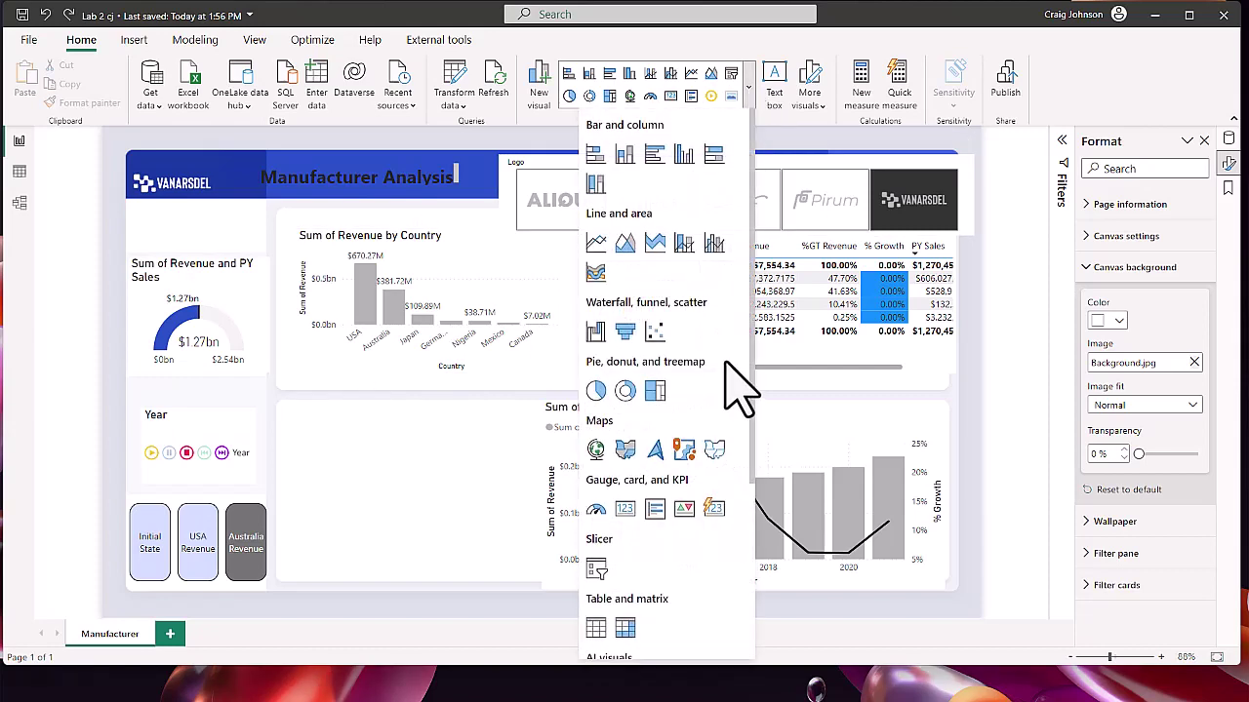
scroll(742, 386, down, 3)
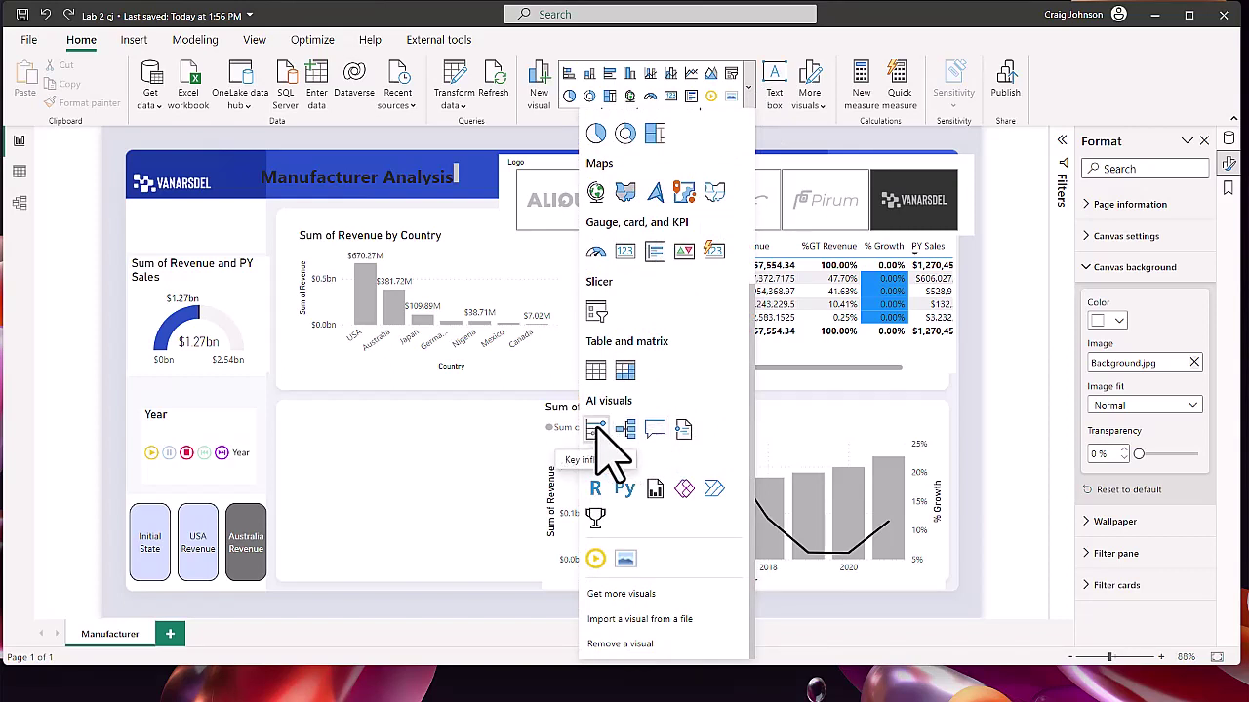
click(683, 431)
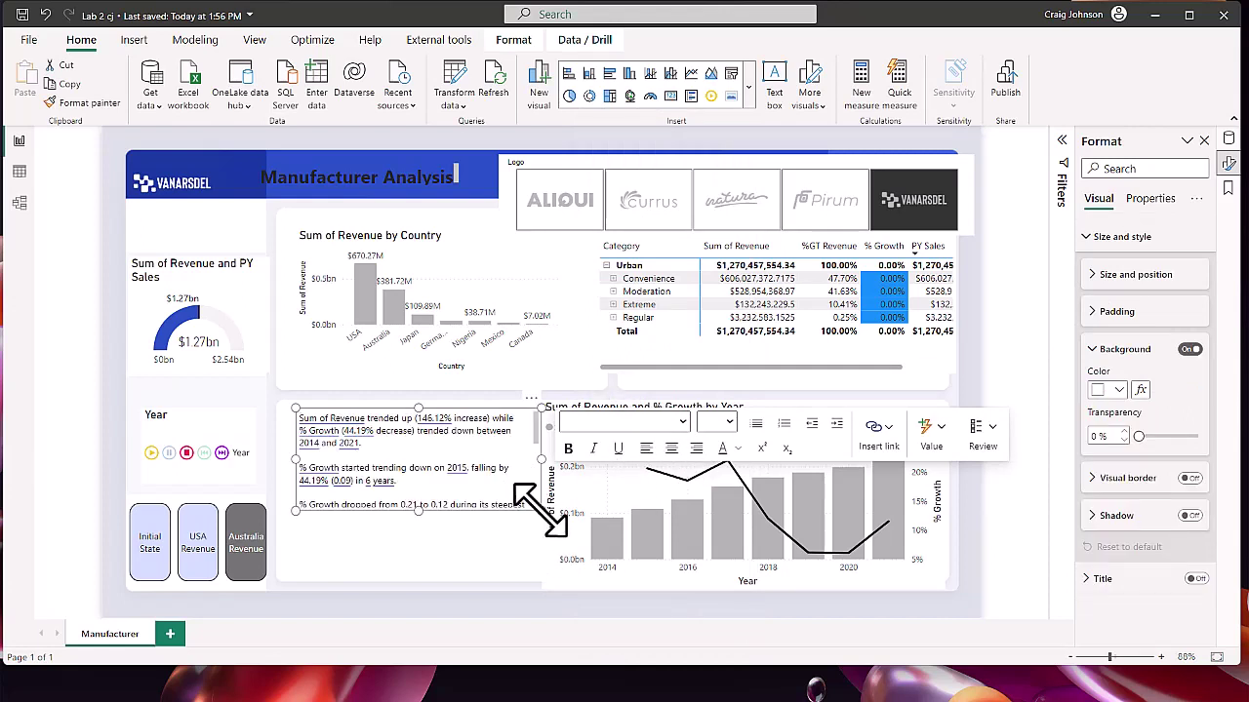
drag(542, 510, 532, 561)
drag(531, 571, 534, 584)
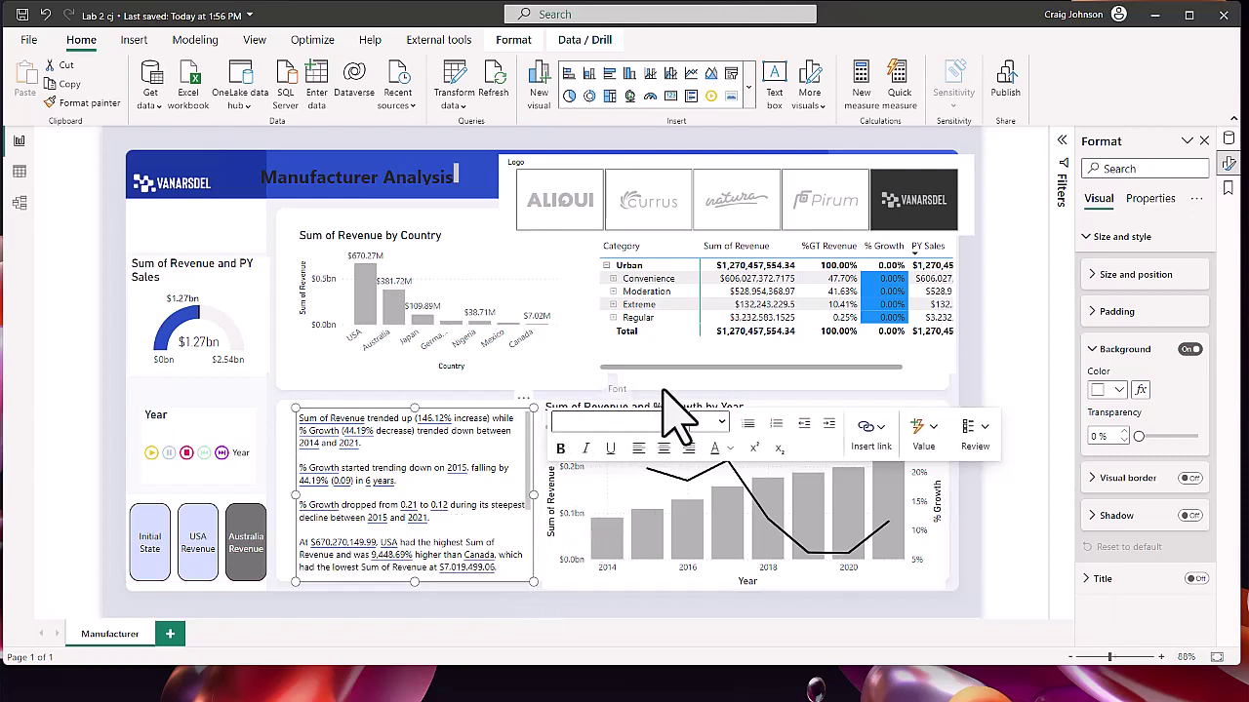